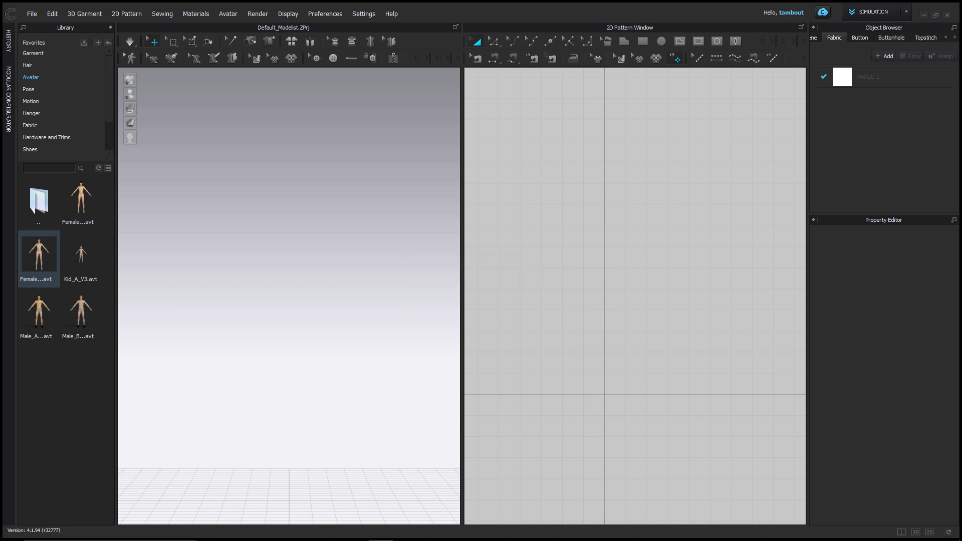
- Discard the unsaved scene and load the shirt pattern pieces with the female avatar
{"action": "left_click_drag", "start_coordinate": [651, 246], "coordinate": [651, 247]}
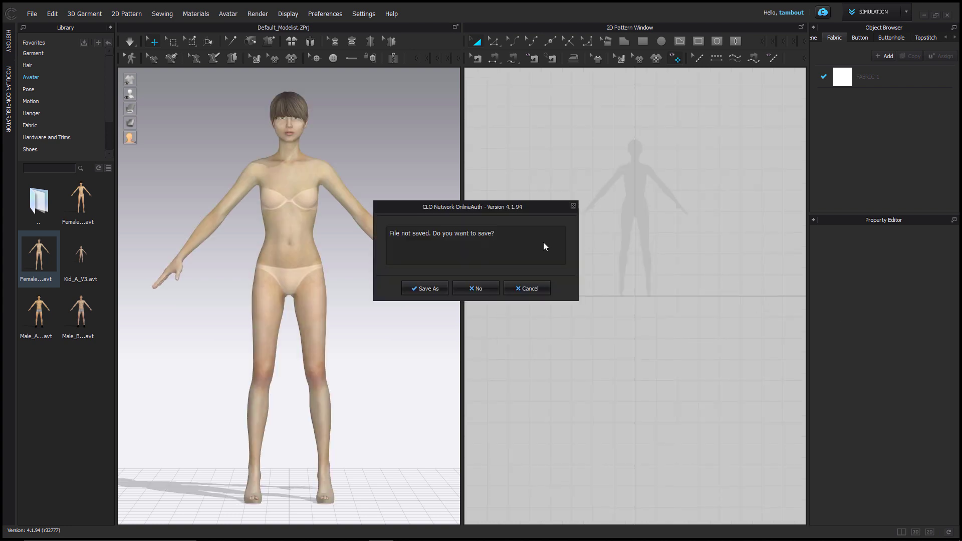
{"action": "left_click", "coordinate": [477, 286]}
{"action": "left_click", "coordinate": [491, 418]}
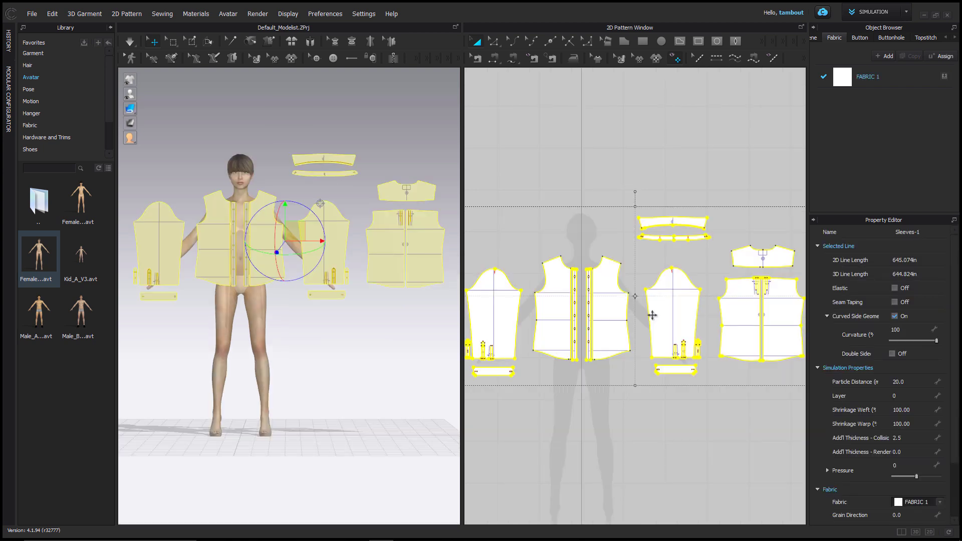
- Exclude the collar, collar stand and yoke from the selection and apply symmetric linked editing with sewing to the remaining pieces
{"action": "left_click_drag", "start_coordinate": [617, 193], "coordinate": [804, 282], "text": "ctrl"}
{"action": "right_click", "coordinate": [692, 289]}
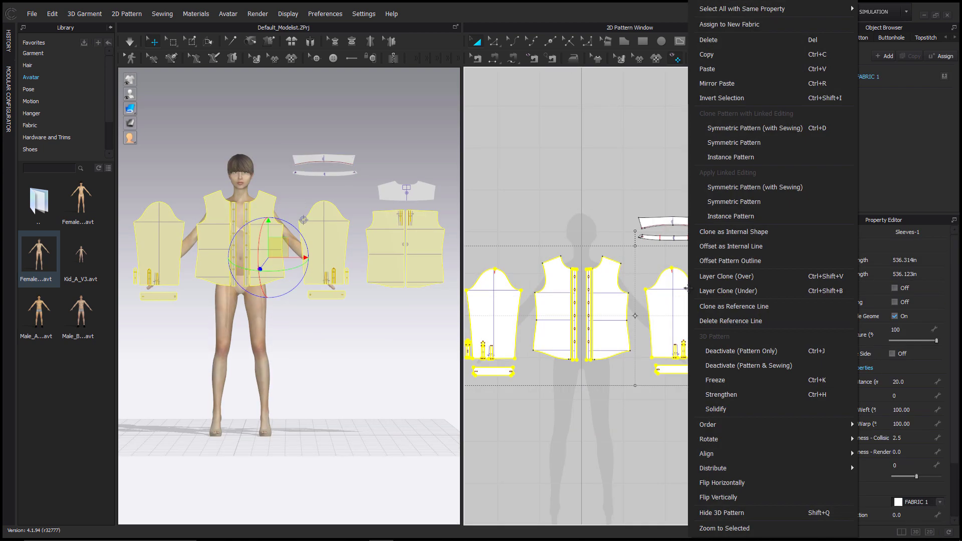
{"action": "left_click", "coordinate": [718, 191]}
{"action": "scroll", "coordinate": [717, 195], "scroll_direction": "down", "scroll_amount": 3}
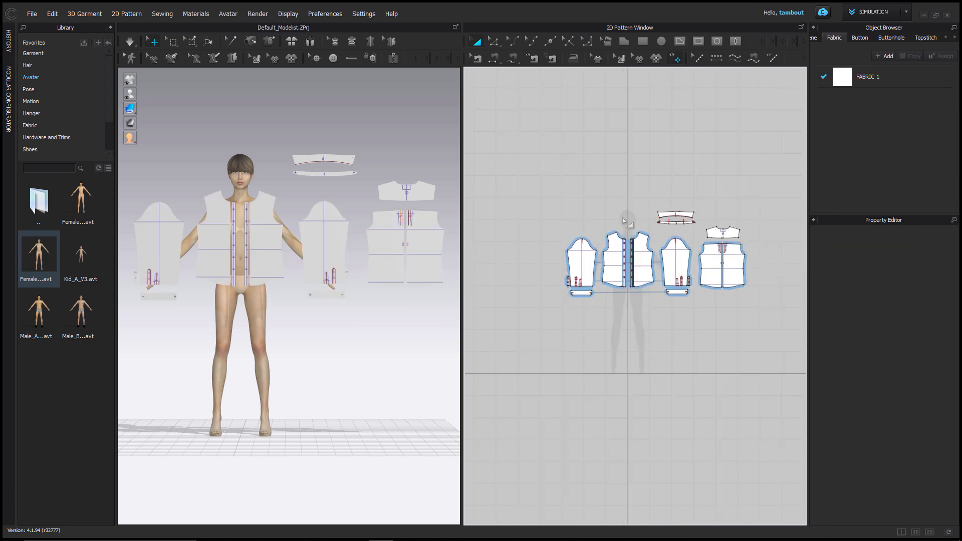
- Select all the pattern pieces and move them sideways along the horizontal axis in the 3D view
{"action": "left_click_drag", "start_coordinate": [516, 182], "coordinate": [765, 358]}
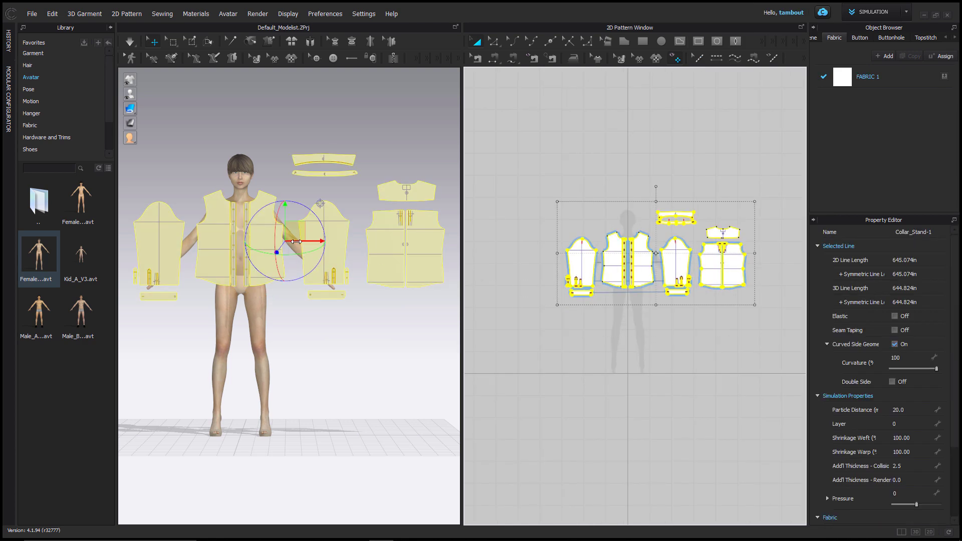
{"action": "left_click_drag", "start_coordinate": [296, 242], "coordinate": [378, 242]}
{"action": "left_click", "coordinate": [330, 328]}
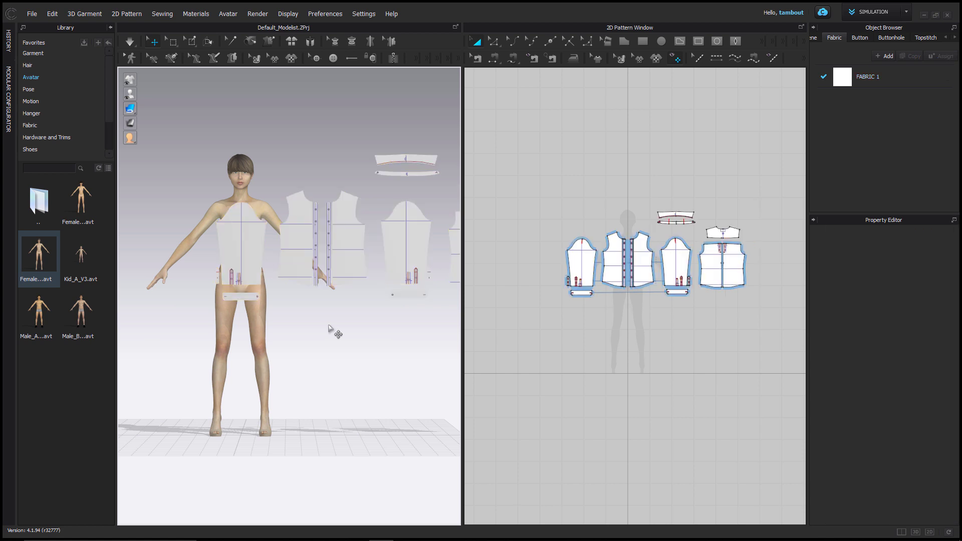
- Place the cuff at the avatar's wrist and the sleeve around its arm using the arrangement points
{"action": "right_click_drag", "start_coordinate": [309, 319], "coordinate": [396, 328]}
{"action": "scroll", "coordinate": [308, 331], "scroll_direction": "up", "scroll_amount": 4}
{"action": "left_click", "coordinate": [305, 345]}
{"action": "right_click_drag", "start_coordinate": [201, 313], "coordinate": [235, 324]}
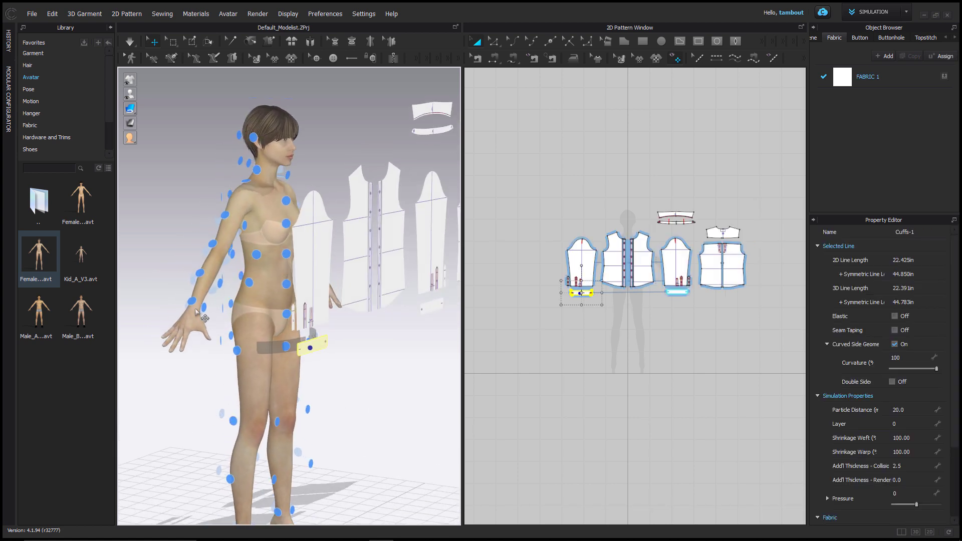
{"action": "left_click", "coordinate": [191, 302]}
{"action": "left_click", "coordinate": [301, 262]}
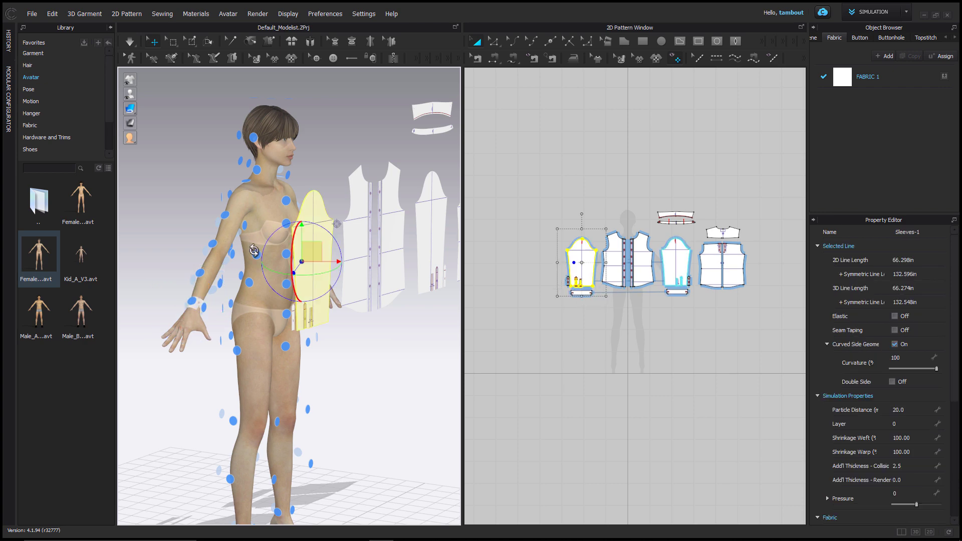
{"action": "left_click", "coordinate": [214, 245]}
- Place the small sleeve placket piece at the arrangement point on the back of the avatar's forearm
{"action": "scroll", "coordinate": [571, 282], "scroll_direction": "up", "scroll_amount": 5}
{"action": "scroll", "coordinate": [571, 281], "scroll_direction": "up", "scroll_amount": 2}
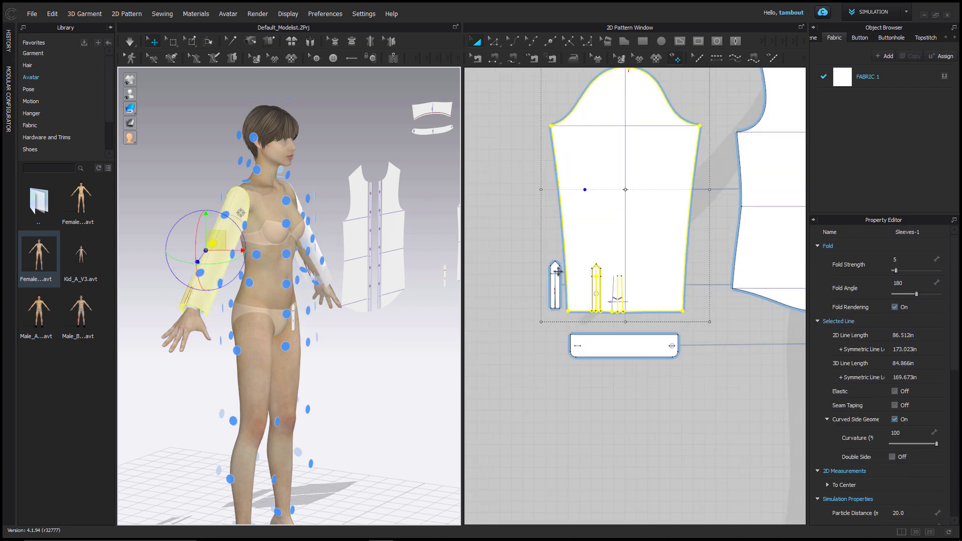
{"action": "left_click", "coordinate": [546, 270]}
{"action": "right_click_drag", "start_coordinate": [216, 290], "coordinate": [364, 284]}
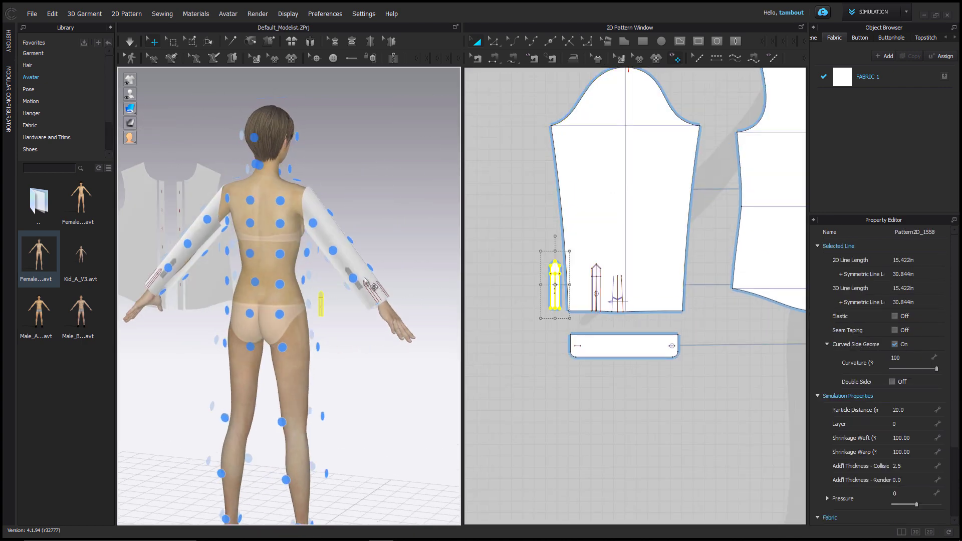
{"action": "scroll", "coordinate": [371, 275], "scroll_direction": "up", "scroll_amount": 2}
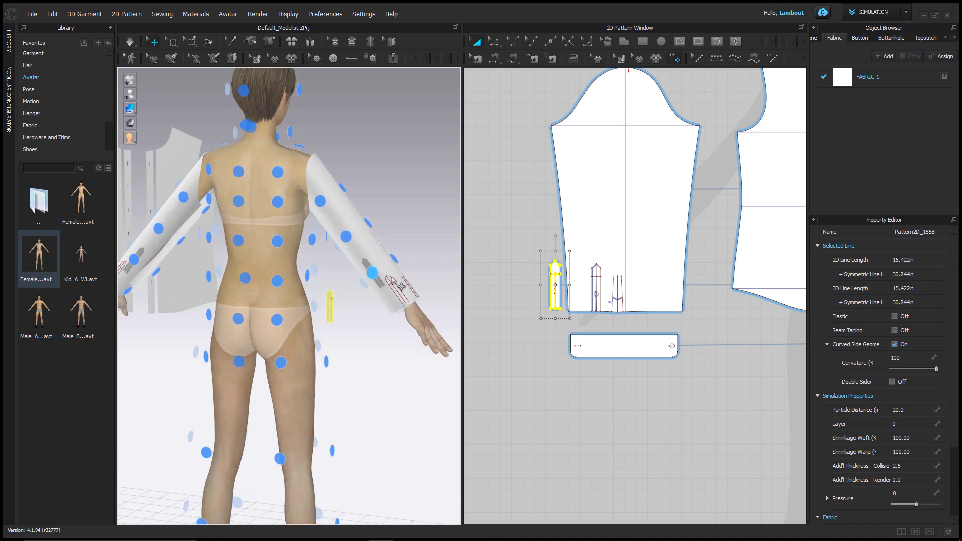
{"action": "left_click", "coordinate": [373, 274]}
- Select the front body with its button placket and place both at an arrangement point on the avatar's chest
{"action": "key", "text": "2"}
{"action": "scroll", "coordinate": [688, 296], "scroll_direction": "down", "scroll_amount": 4}
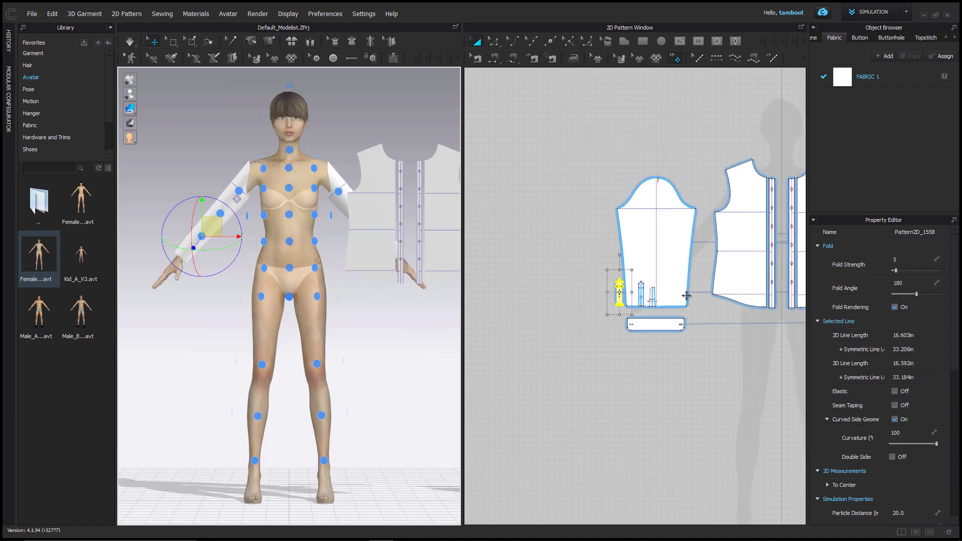
{"action": "middle_click_drag", "start_coordinate": [680, 298], "coordinate": [579, 306]}
{"action": "scroll", "coordinate": [579, 305], "scroll_direction": "up", "scroll_amount": 3}
{"action": "left_click", "coordinate": [585, 282]}
{"action": "left_click", "coordinate": [620, 271], "text": "shift"}
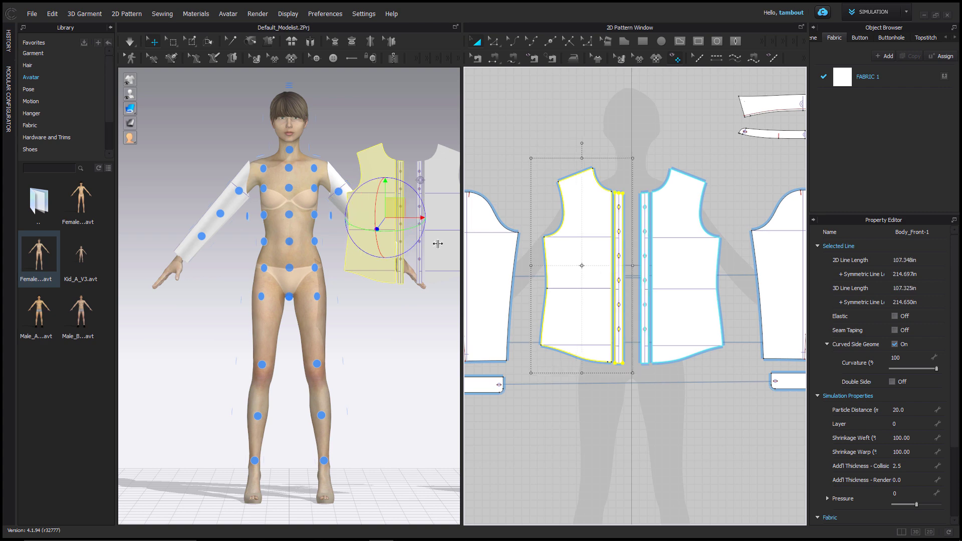
{"action": "left_click", "coordinate": [275, 217]}
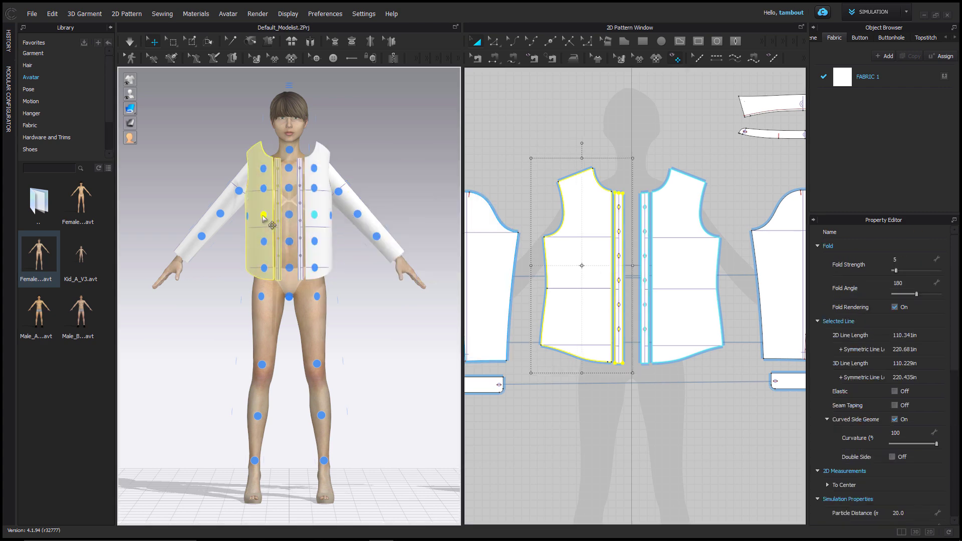
- Place the back body on the avatar's back and the yoke at the upper back point between the shoulders
{"action": "key", "text": "8"}
{"action": "middle_click_drag", "start_coordinate": [703, 277], "coordinate": [403, 290]}
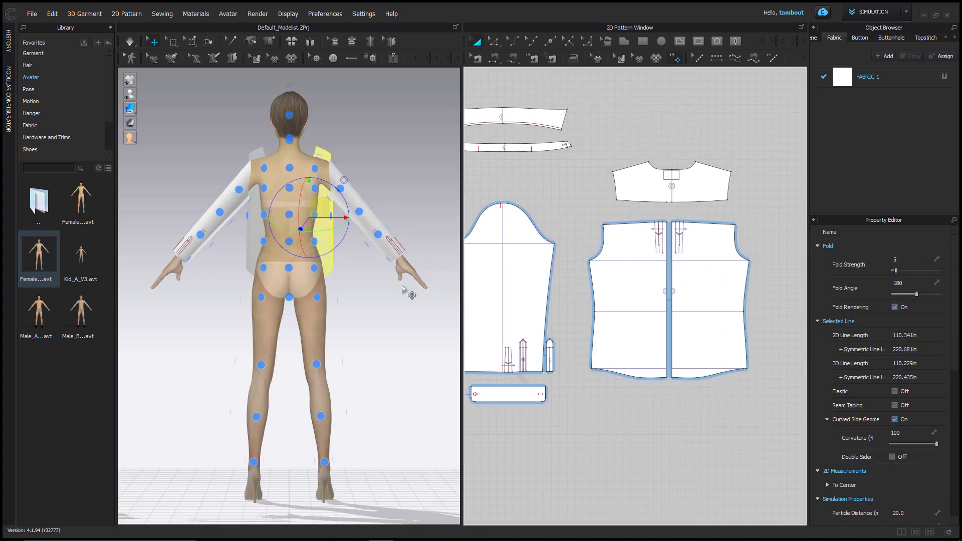
{"action": "left_click", "coordinate": [619, 284]}
{"action": "left_click", "coordinate": [264, 215]}
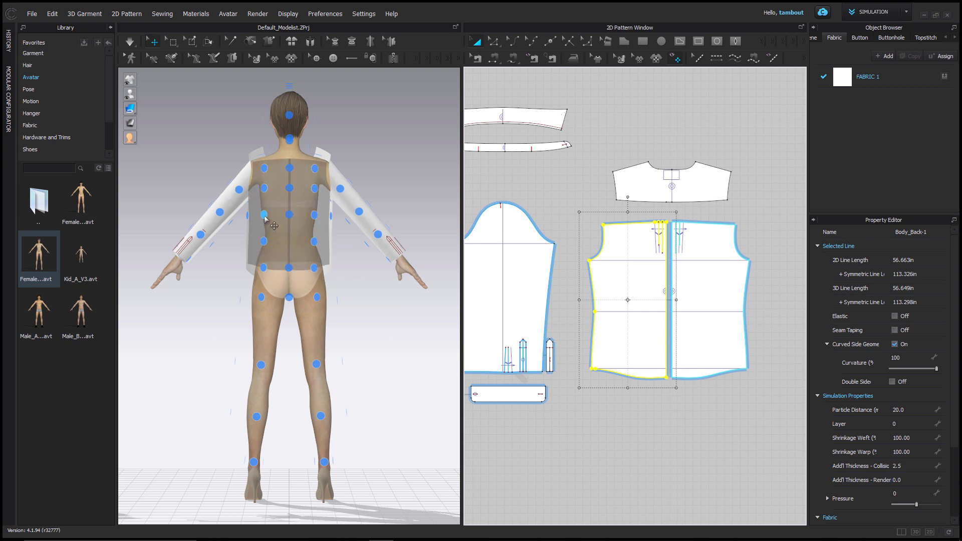
{"action": "left_click", "coordinate": [650, 182]}
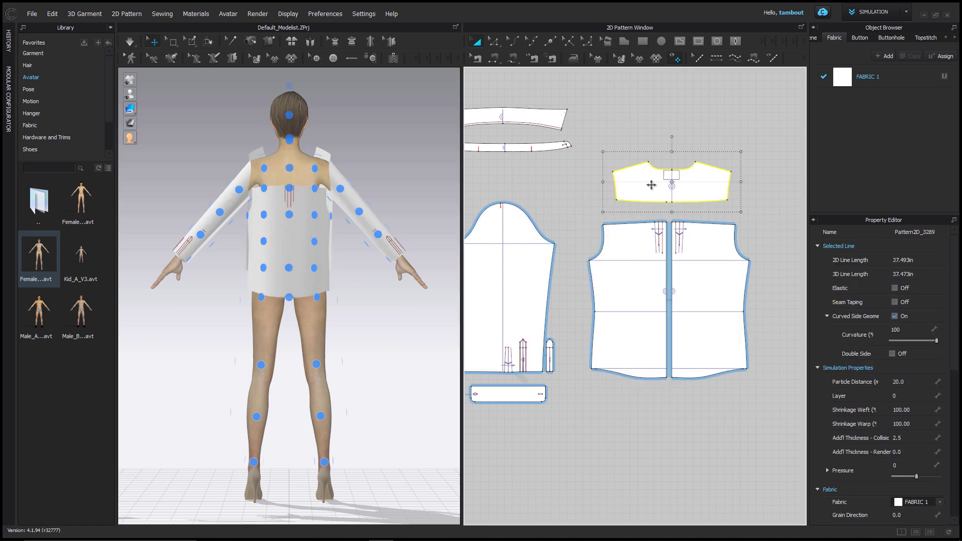
{"action": "left_click", "coordinate": [290, 167]}
- Place the collar stand and the collar around the avatar's neck using the back neck arrangement point
{"action": "left_click", "coordinate": [491, 147]}
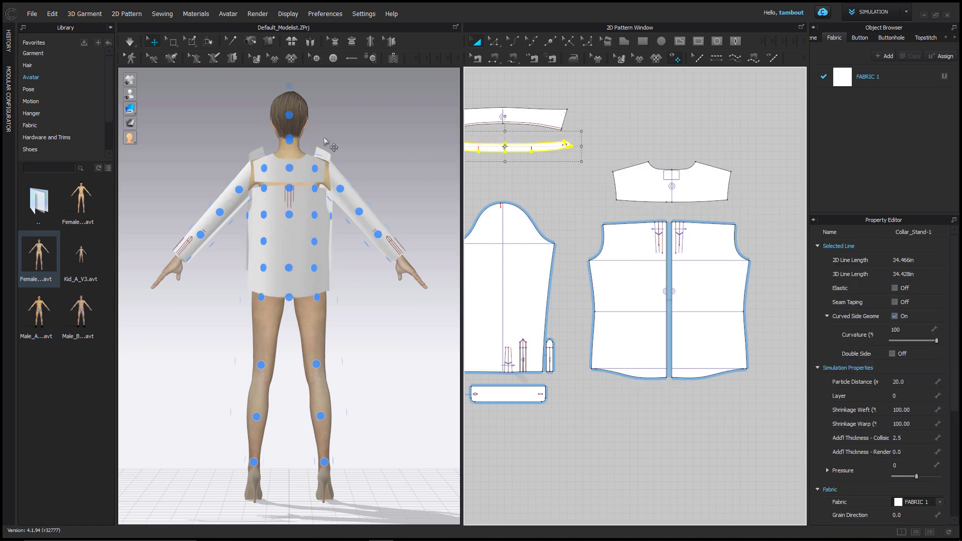
{"action": "left_click", "coordinate": [302, 146]}
{"action": "left_click", "coordinate": [536, 119]}
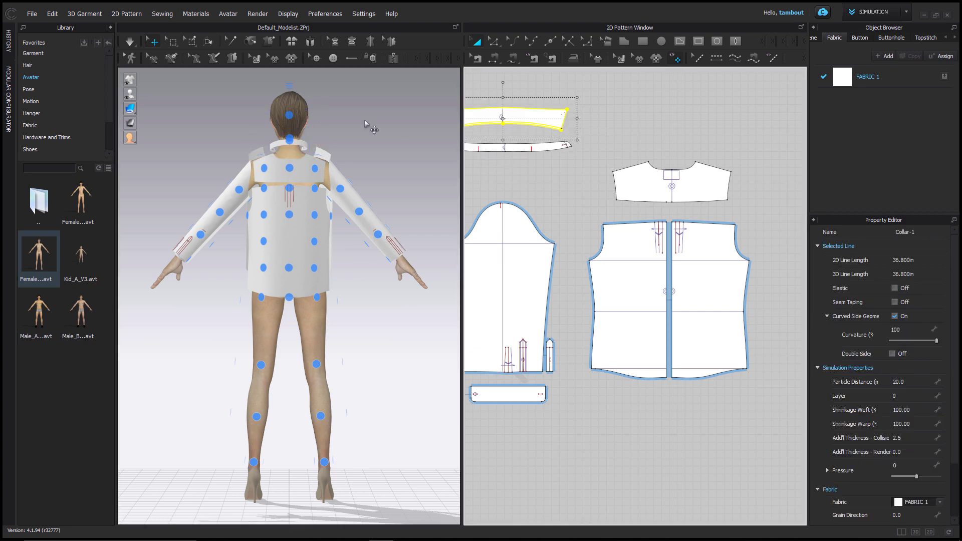
{"action": "left_click", "coordinate": [295, 143]}
{"action": "right_click_drag", "start_coordinate": [351, 176], "coordinate": [404, 177]}
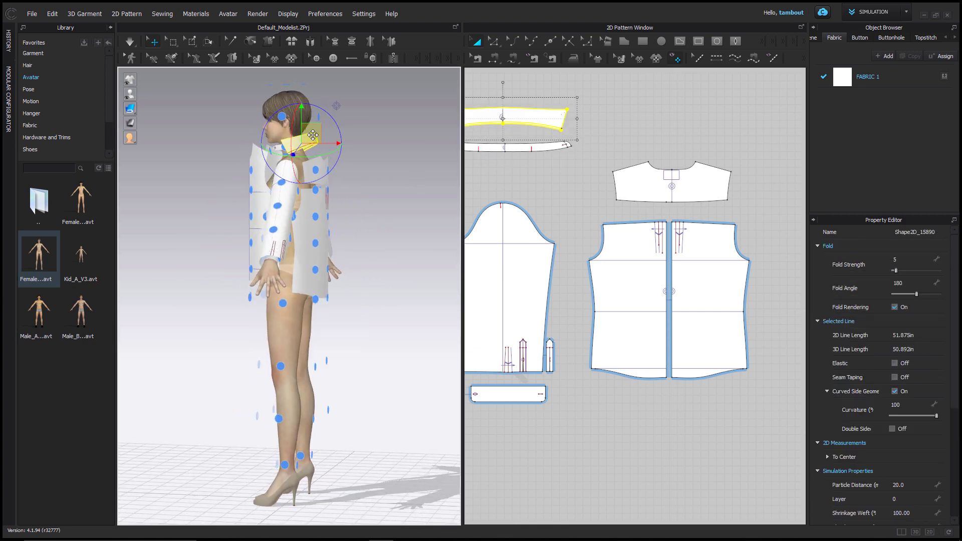
{"action": "key", "text": "2"}
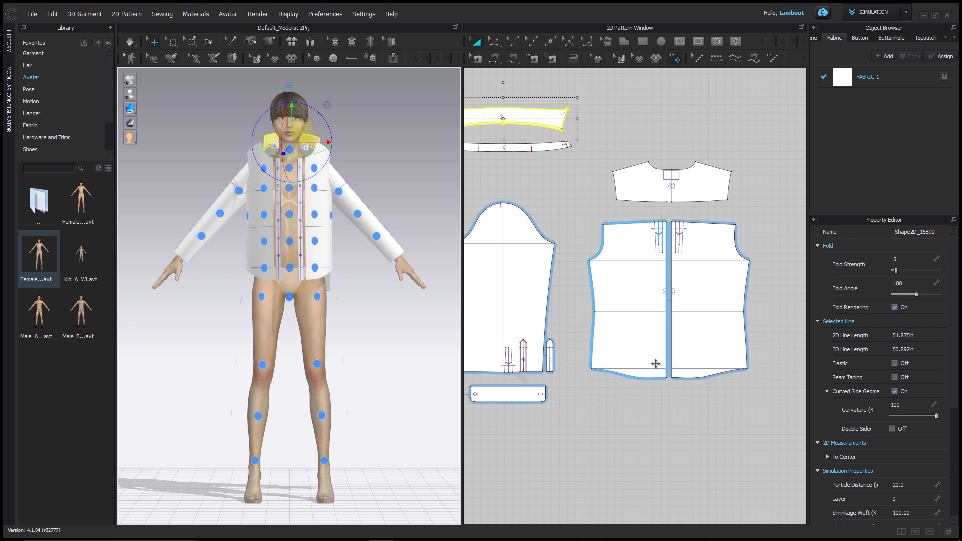
- Show only the 2D pattern window and sew the button placket to the front body's centre edge with Segment Sewing
{"action": "left_click", "coordinate": [927, 534]}
{"action": "scroll", "coordinate": [494, 324], "scroll_direction": "down", "scroll_amount": 5}
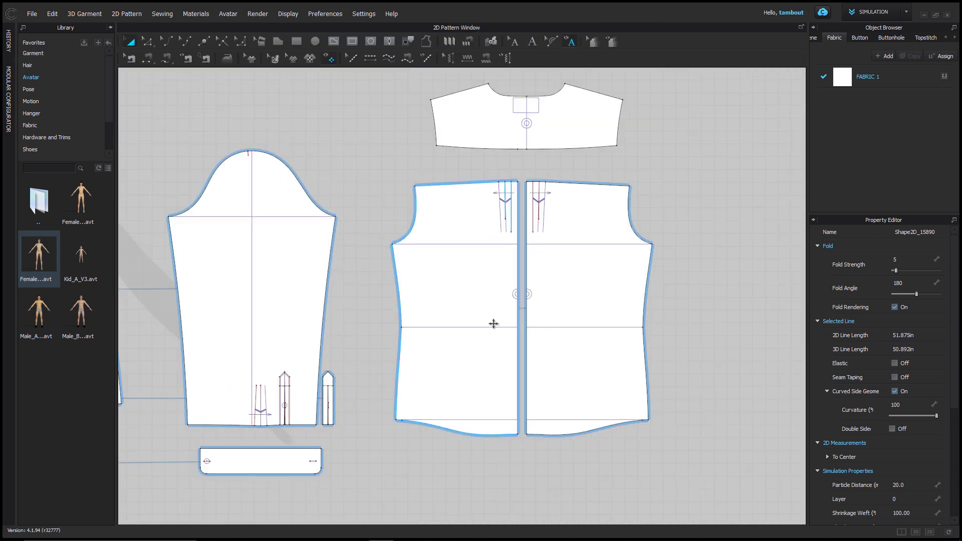
{"action": "middle_click_drag", "start_coordinate": [493, 325], "coordinate": [655, 354]}
{"action": "right_click_drag", "start_coordinate": [655, 355], "coordinate": [643, 351]}
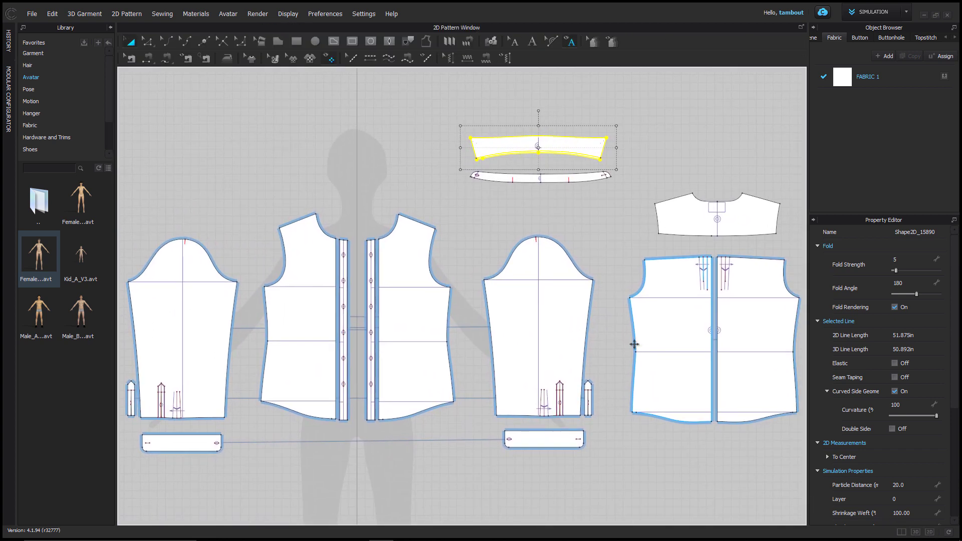
{"action": "key", "text": "n"}
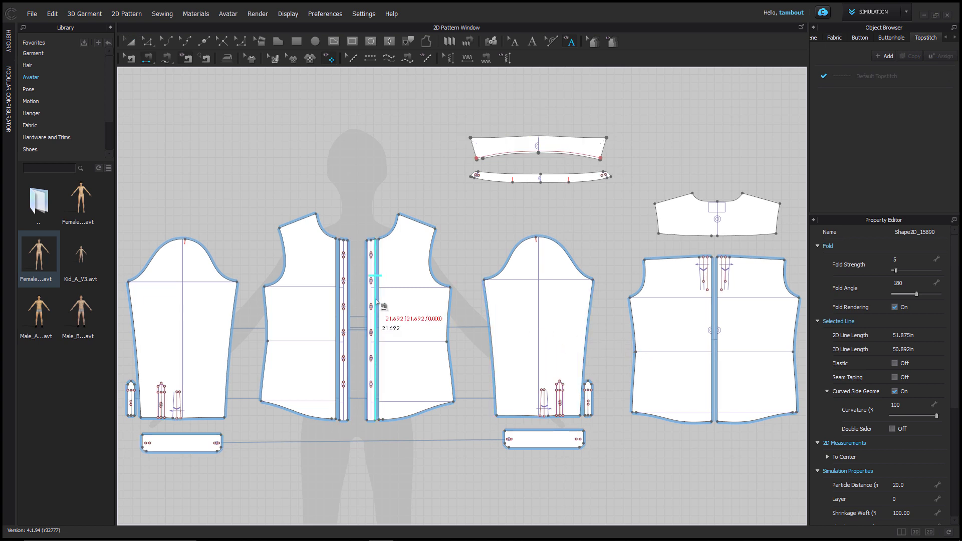
{"action": "left_click", "coordinate": [376, 301]}
{"action": "left_click", "coordinate": [380, 303]}
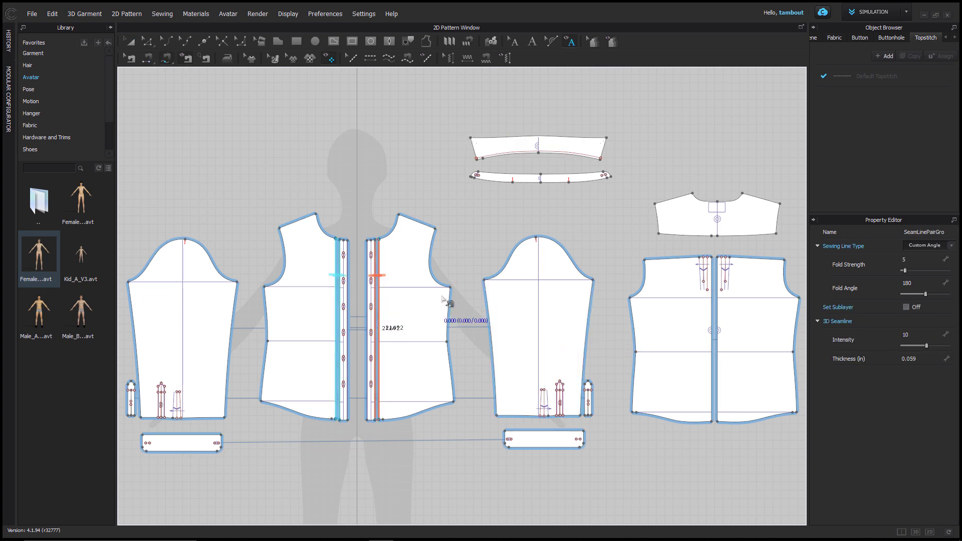
- Sew the front body's side seam to the back body's side seam from armpit to hem with Free Sewing
{"action": "left_click", "coordinate": [450, 306]}
{"action": "left_click", "coordinate": [453, 401]}
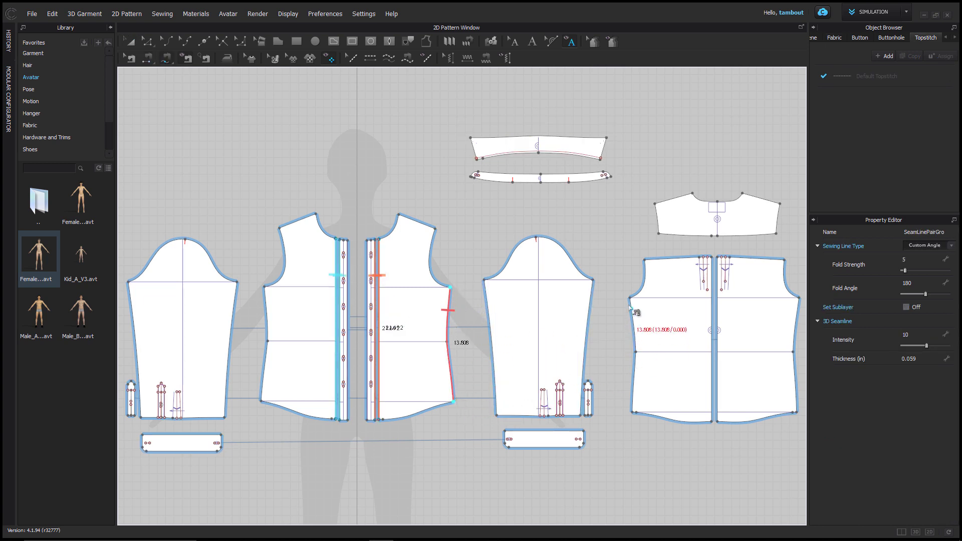
{"action": "left_click", "coordinate": [630, 299]}
{"action": "left_click", "coordinate": [630, 413]}
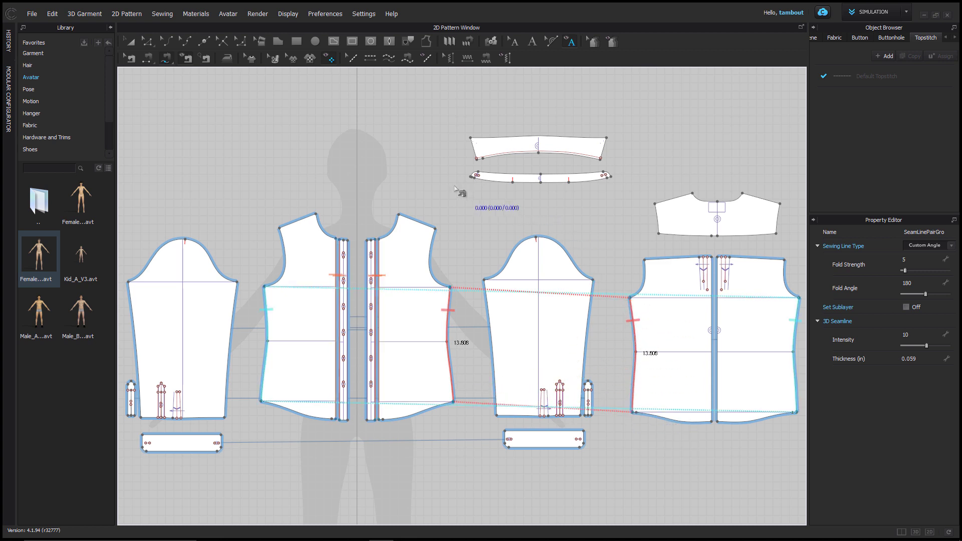
- Sew the shoulder edges of both front bodies to the matching shoulder edges of the yoke
{"action": "left_click", "coordinate": [405, 215]}
{"action": "left_click", "coordinate": [435, 228]}
{"action": "left_click", "coordinate": [654, 204]}
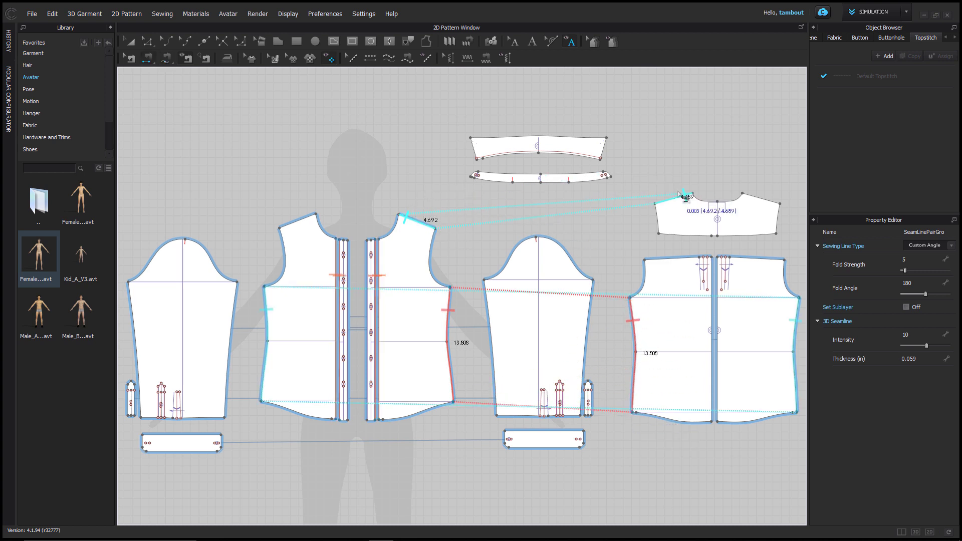
{"action": "left_click", "coordinate": [692, 193]}
{"action": "left_click", "coordinate": [315, 214]}
{"action": "left_click", "coordinate": [279, 228]}
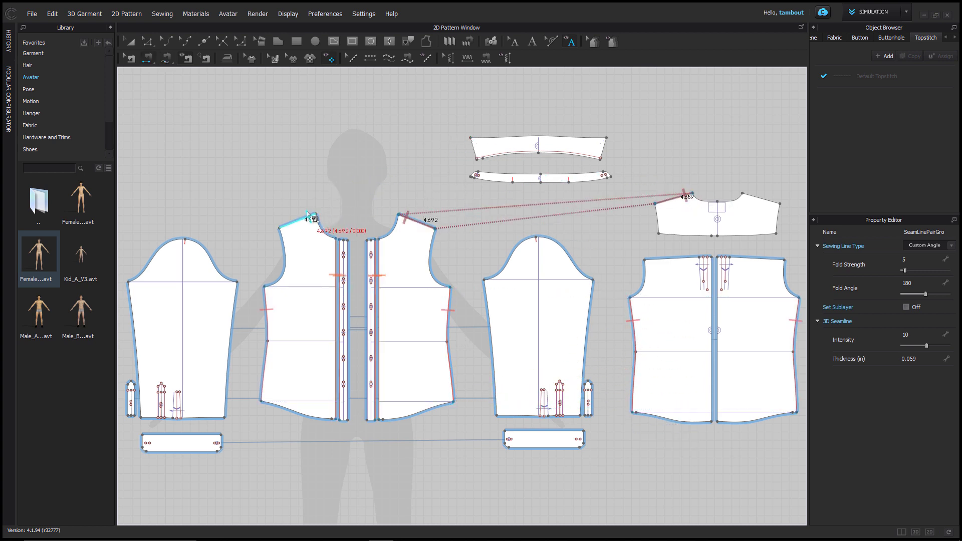
{"action": "left_click", "coordinate": [742, 193]}
{"action": "left_click", "coordinate": [780, 203]}
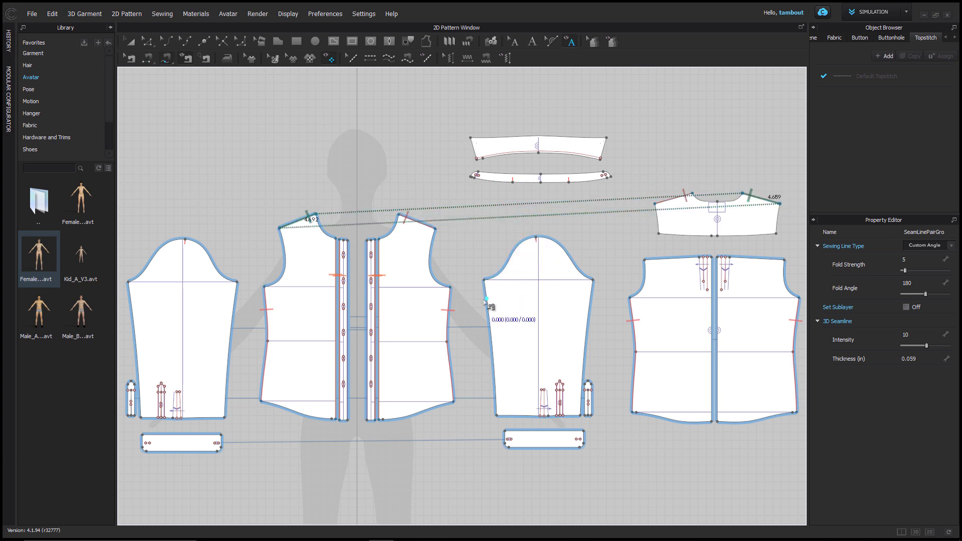
- Sew the sleeve caps to the front armholes, the yoke's side edges and the back armholes
{"action": "left_click", "coordinate": [484, 279]}
{"action": "left_click", "coordinate": [594, 279]}
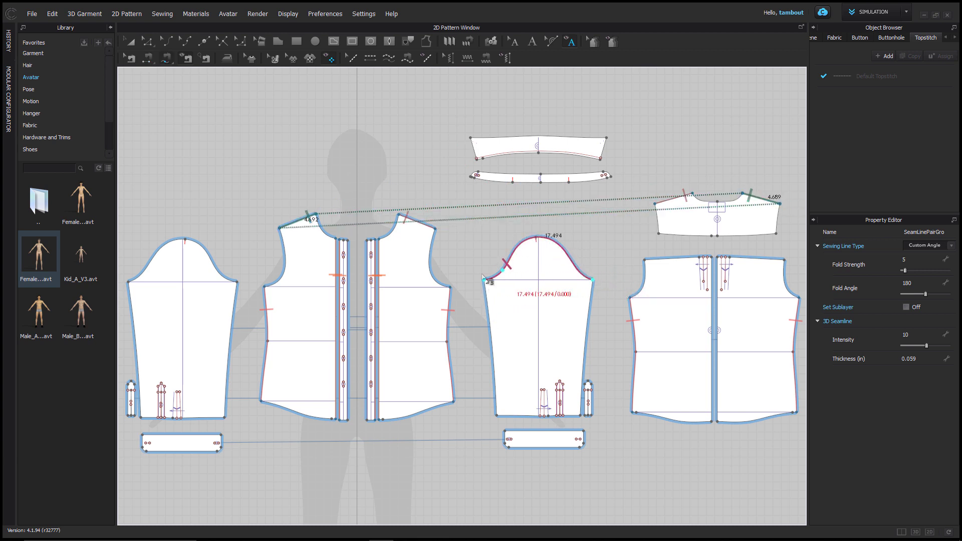
{"action": "left_click", "coordinate": [450, 287], "text": "shift"}
{"action": "left_click", "coordinate": [436, 229], "text": "shift"}
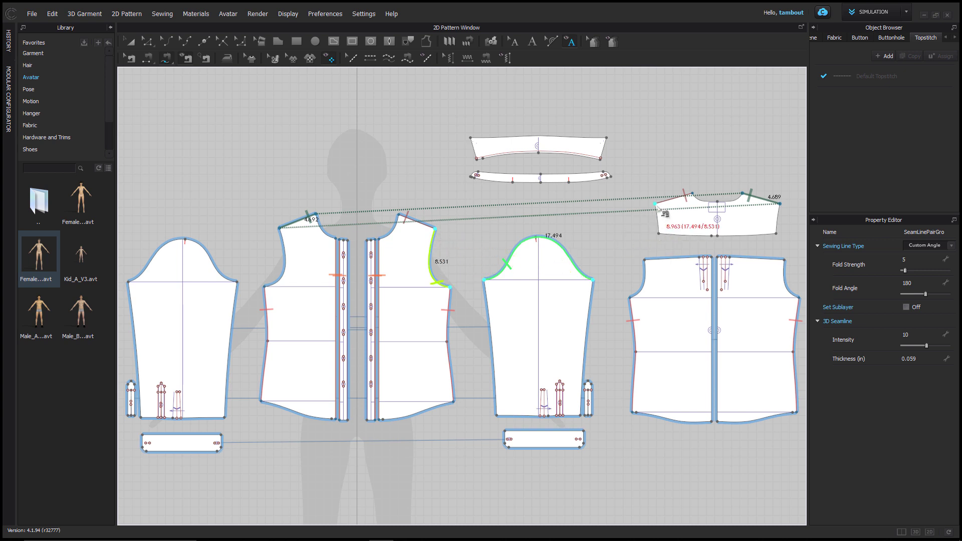
{"action": "left_click", "coordinate": [657, 234]}
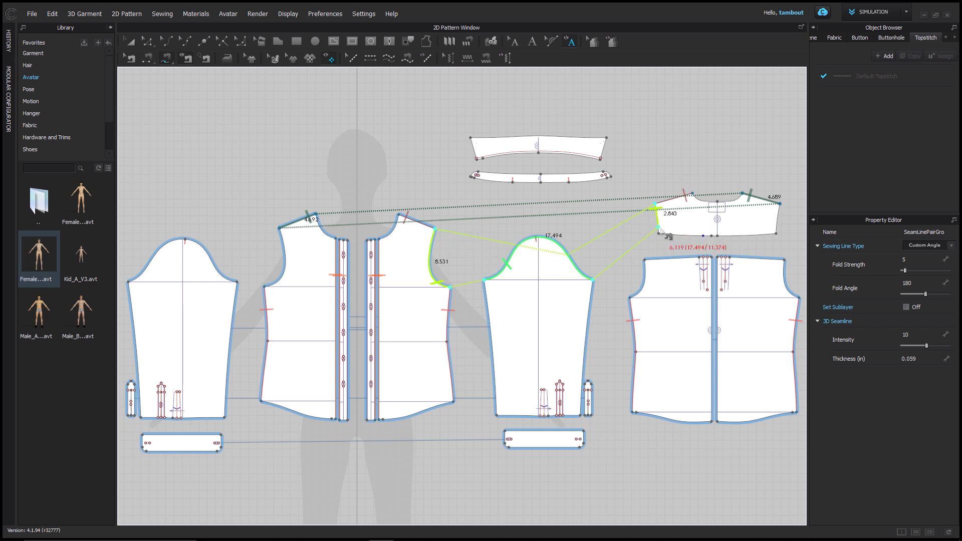
{"action": "left_click", "coordinate": [630, 297]}
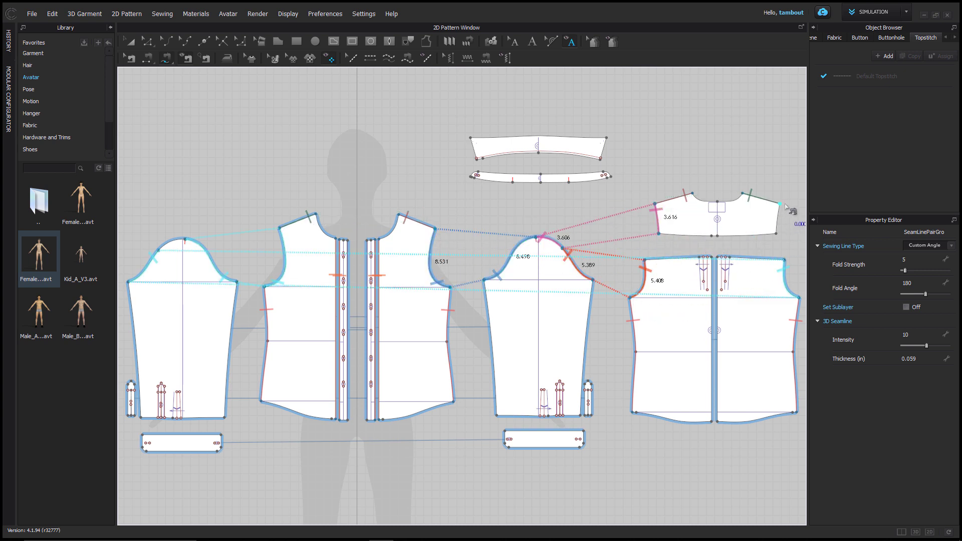
{"action": "left_click", "coordinate": [180, 238]}
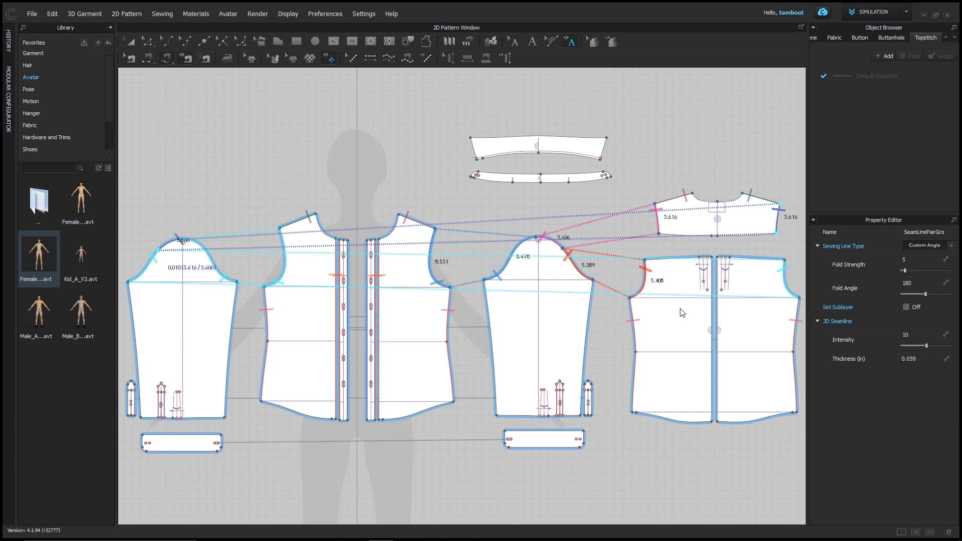
- Sew the sleeve's two underarm edges together and join the two back body halves along the centre back with Segment Sewing
{"action": "key", "text": "n"}
{"action": "left_click", "coordinate": [488, 318]}
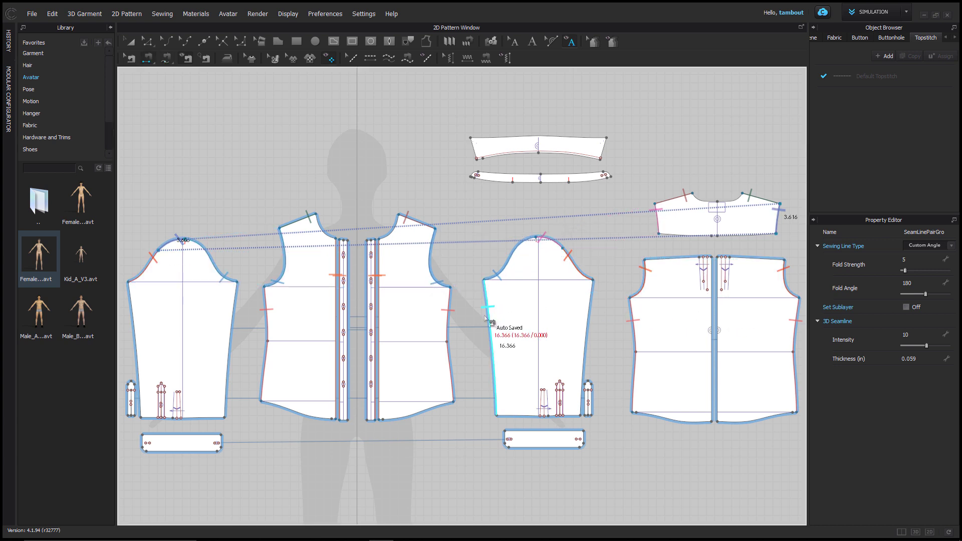
{"action": "left_click", "coordinate": [588, 318]}
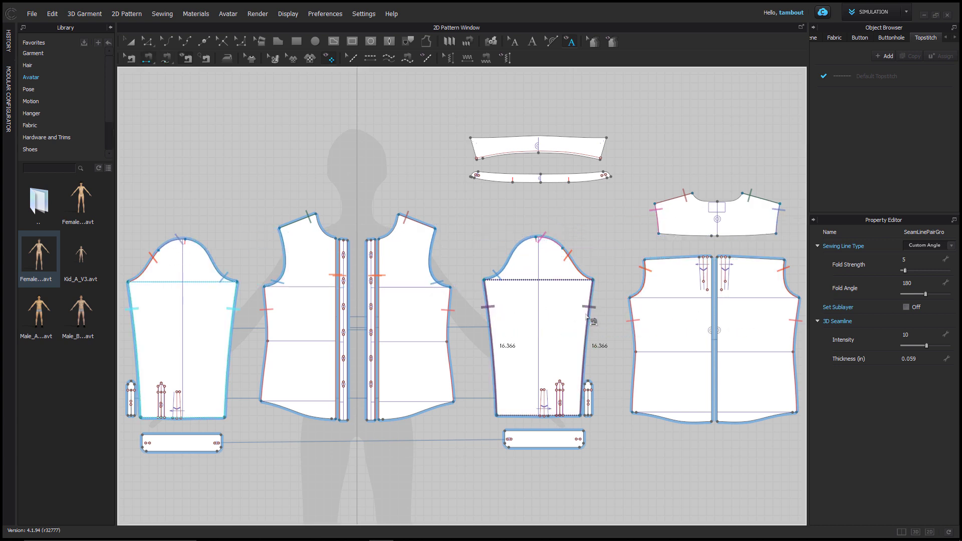
{"action": "left_click", "coordinate": [716, 312]}
- Sew the yoke's full lower edge to the top edges of both back body halves with M:N Free Sewing, leaving out the centre pleat sections
{"action": "middle_click_drag", "start_coordinate": [721, 256], "coordinate": [558, 273]}
{"action": "scroll", "coordinate": [558, 273], "scroll_direction": "up", "scroll_amount": 4}
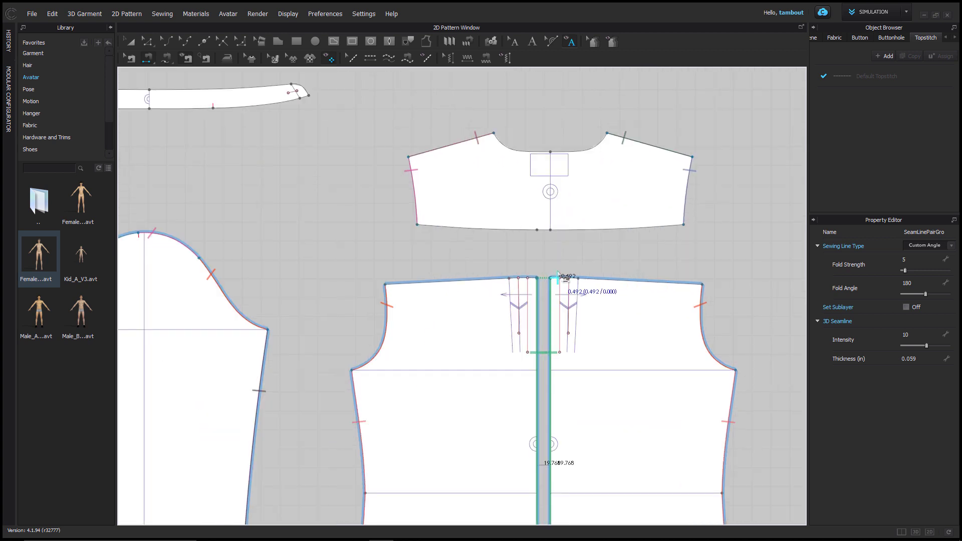
{"action": "left_click", "coordinate": [416, 225]}
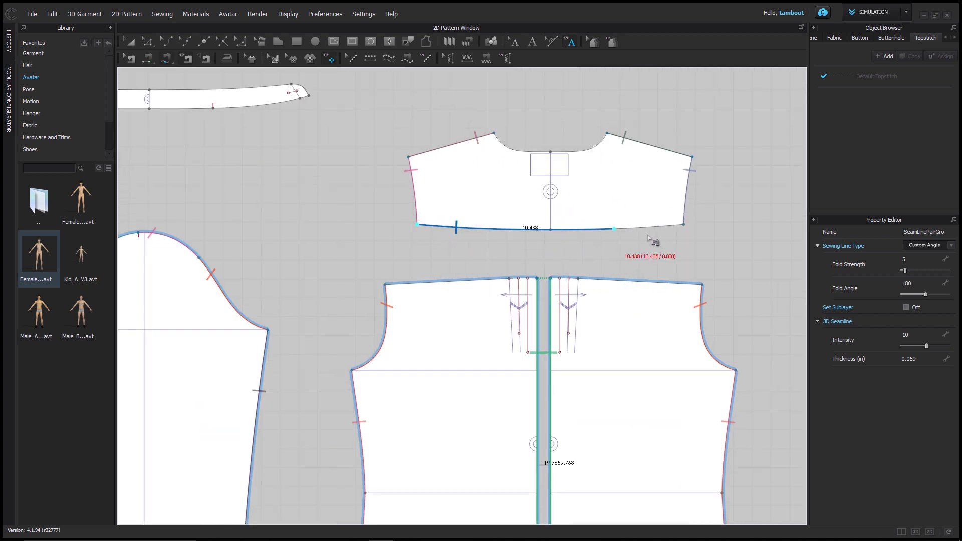
{"action": "left_click", "coordinate": [385, 284]}
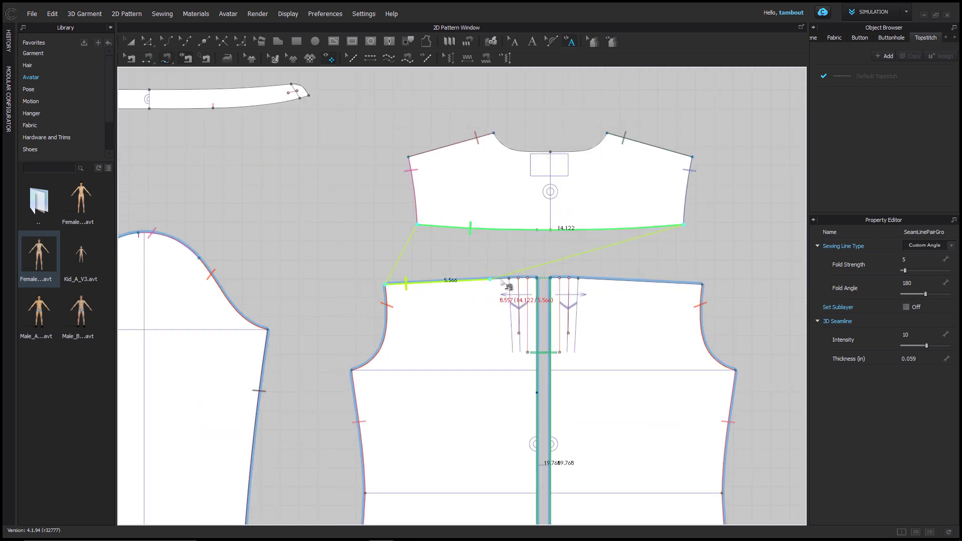
{"action": "left_click", "coordinate": [571, 279]}
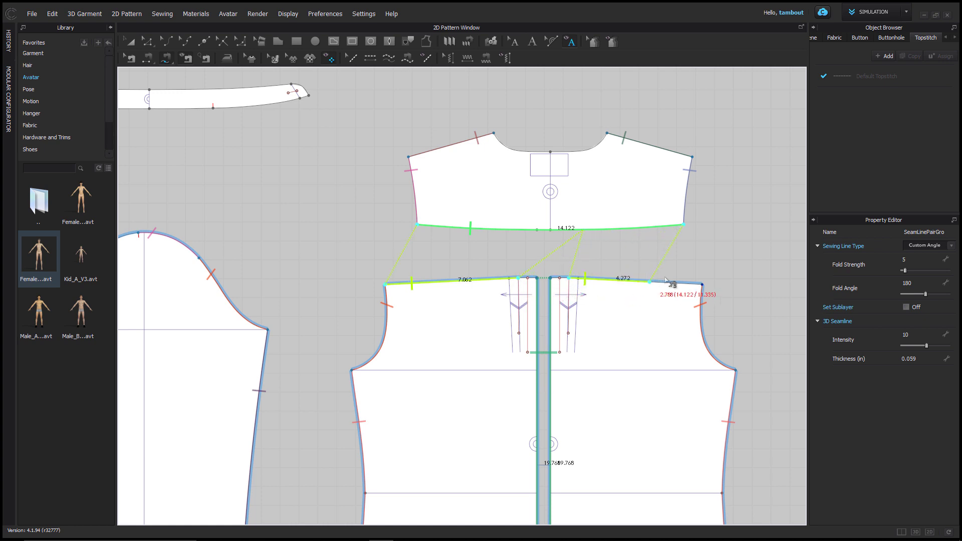
{"action": "key", "text": "Return"}
- Select the collar stand's lower edge for an M:N seam and match it to one placket's top edge and the adjoining front neckline
{"action": "scroll", "coordinate": [407, 226], "scroll_direction": "down", "scroll_amount": 2}
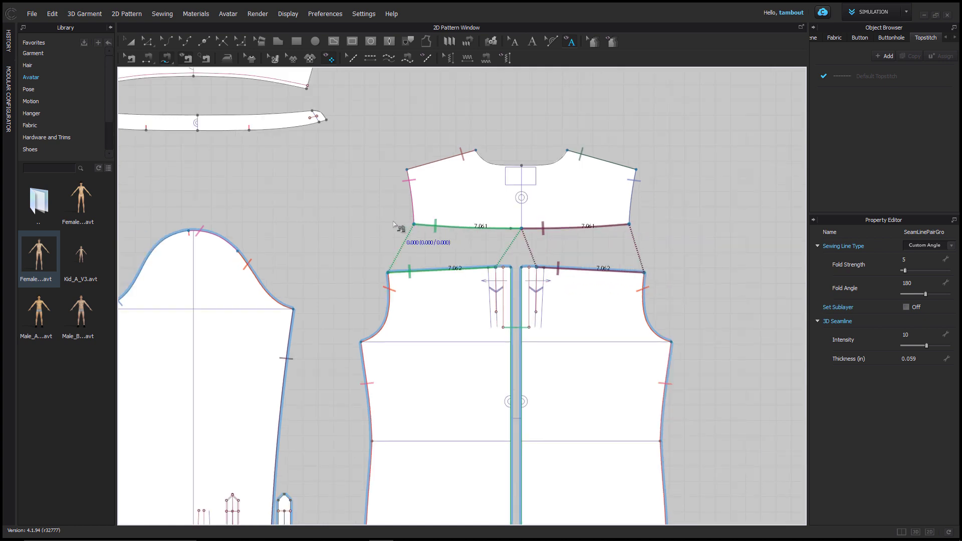
{"action": "middle_click_drag", "start_coordinate": [275, 183], "coordinate": [485, 239]}
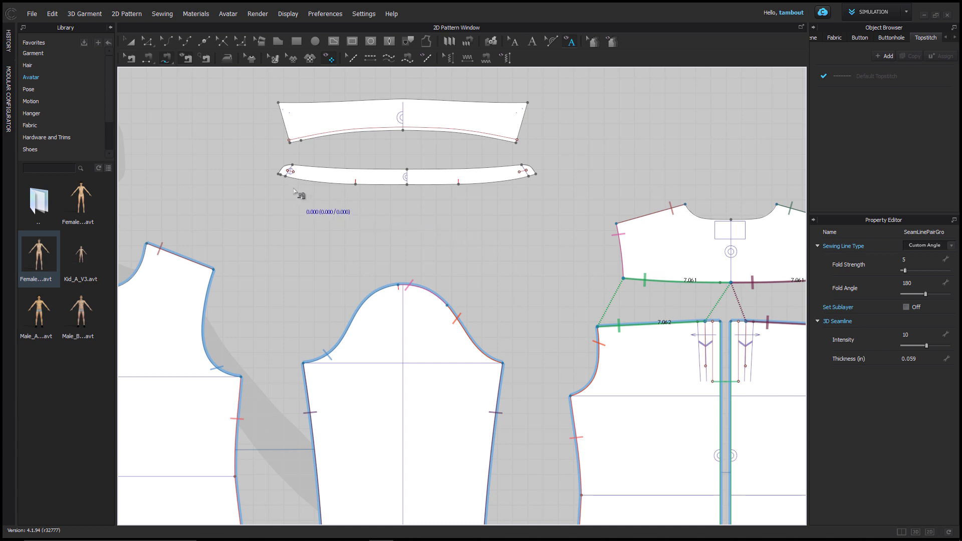
{"action": "left_click", "coordinate": [278, 176]}
{"action": "scroll", "coordinate": [537, 195], "scroll_direction": "down", "scroll_amount": 3}
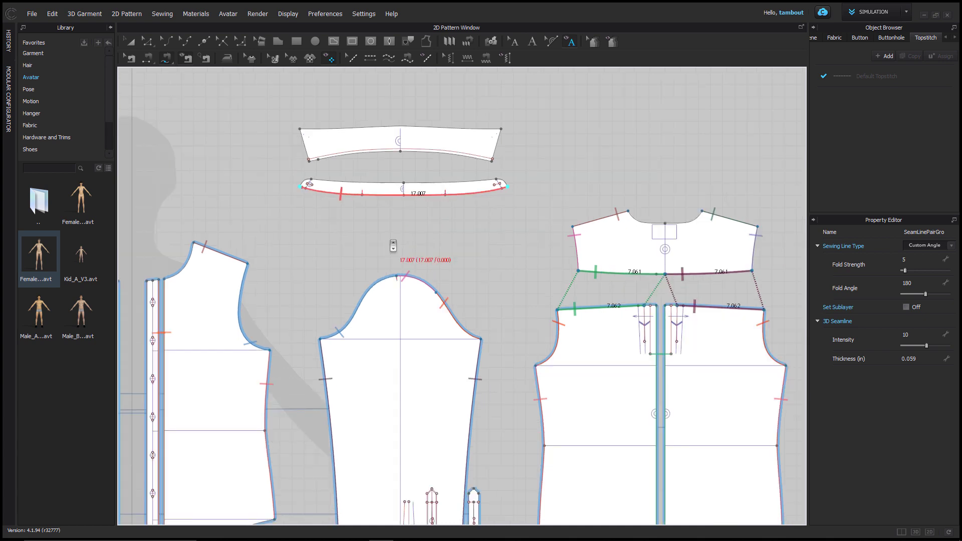
{"action": "scroll", "coordinate": [271, 230], "scroll_direction": "up", "scroll_amount": 4}
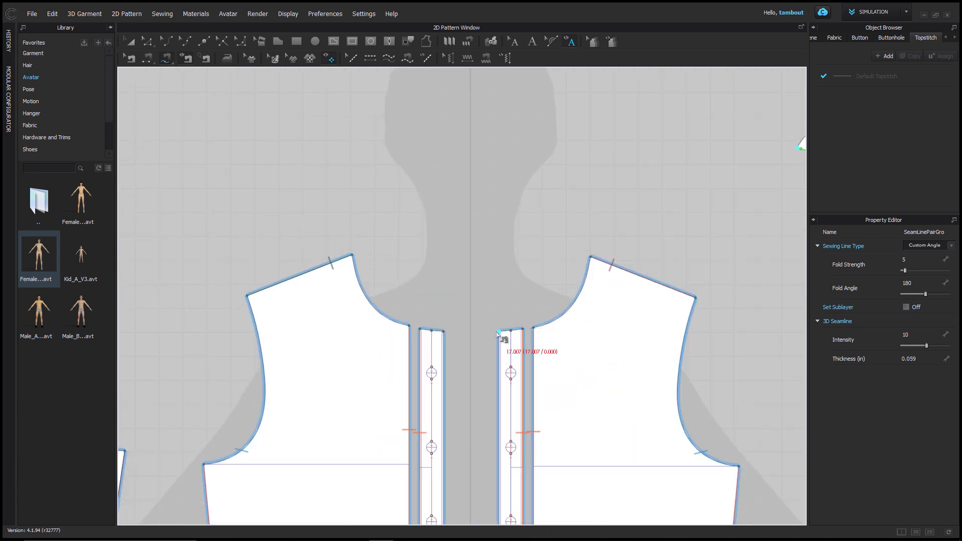
{"action": "left_click", "coordinate": [502, 331]}
{"action": "left_click", "coordinate": [525, 331]}
{"action": "left_click", "coordinate": [535, 328]}
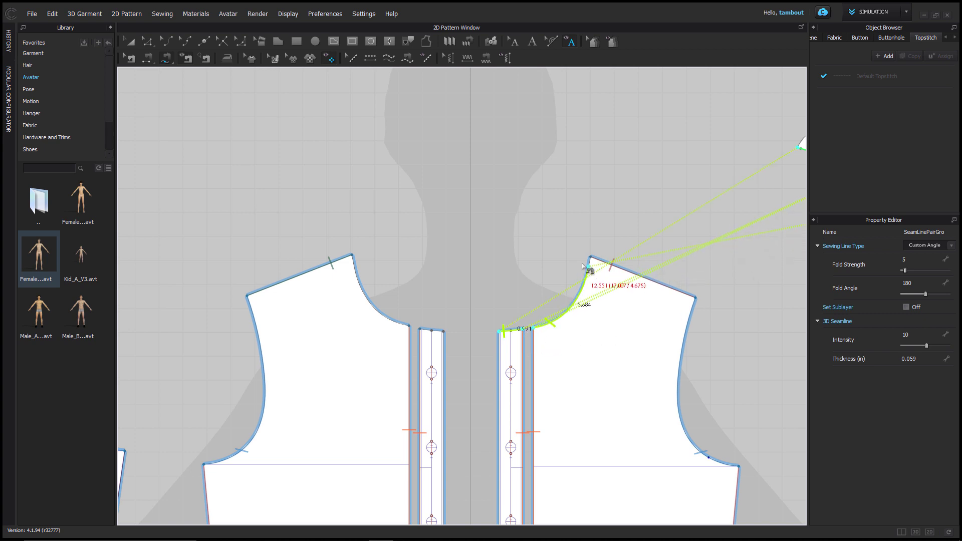
{"action": "left_click", "coordinate": [590, 259]}
- Add the yoke's back neckline, from shoulder to shoulder, to the collar stand seam
{"action": "middle_click_drag", "start_coordinate": [645, 243], "coordinate": [327, 223]}
{"action": "scroll", "coordinate": [327, 224], "scroll_direction": "down", "scroll_amount": 3}
{"action": "middle_click_drag", "start_coordinate": [678, 240], "coordinate": [302, 270]}
{"action": "left_click", "coordinate": [460, 222]}
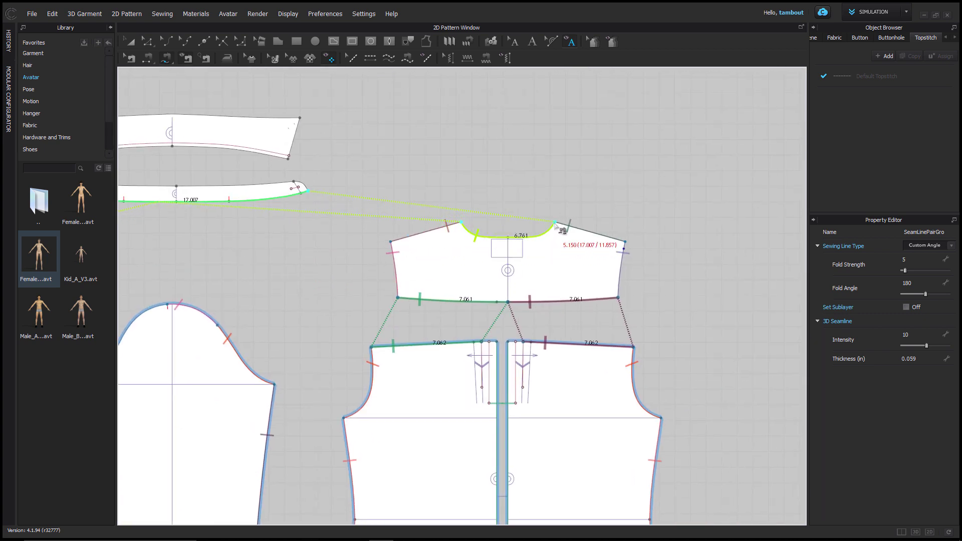
{"action": "left_click", "coordinate": [555, 223]}
- Complete the collar stand seam with the opposite front body's neckline and its placket's top edge
{"action": "scroll", "coordinate": [489, 250], "scroll_direction": "down", "scroll_amount": 3}
{"action": "middle_click_drag", "start_coordinate": [235, 273], "coordinate": [586, 259]}
{"action": "scroll", "coordinate": [382, 249], "scroll_direction": "up", "scroll_amount": 4}
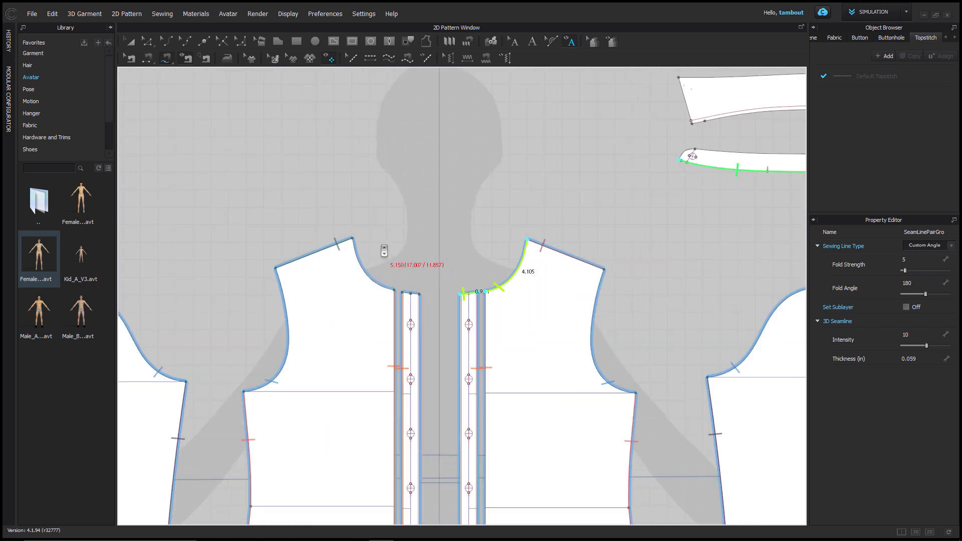
{"action": "left_click", "coordinate": [345, 237]}
{"action": "left_click", "coordinate": [400, 305]}
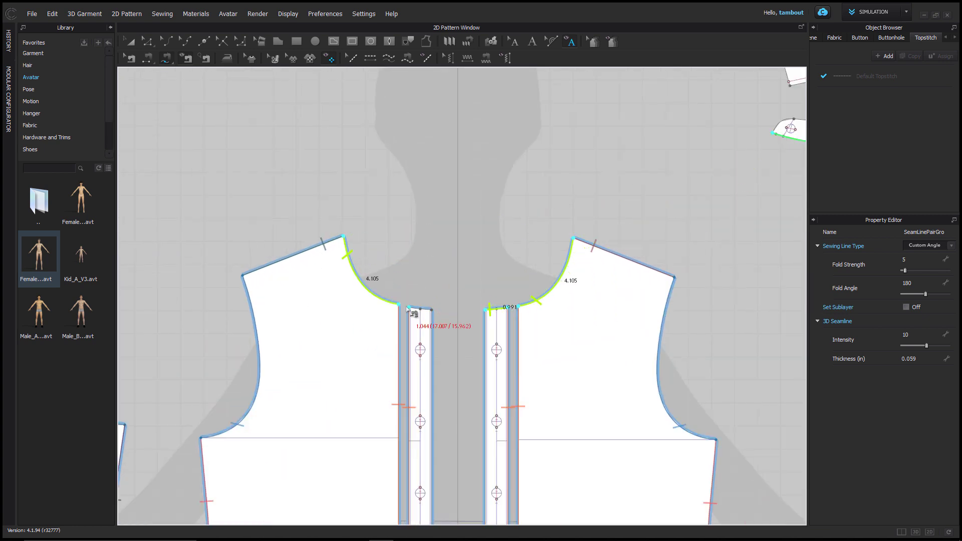
{"action": "left_click", "coordinate": [408, 307]}
{"action": "left_click", "coordinate": [431, 310]}
{"action": "key", "text": "Return"}
- Sew the collar stand's upper edge to the collar's lower edge from end to end
{"action": "scroll", "coordinate": [635, 220], "scroll_direction": "down", "scroll_amount": 4}
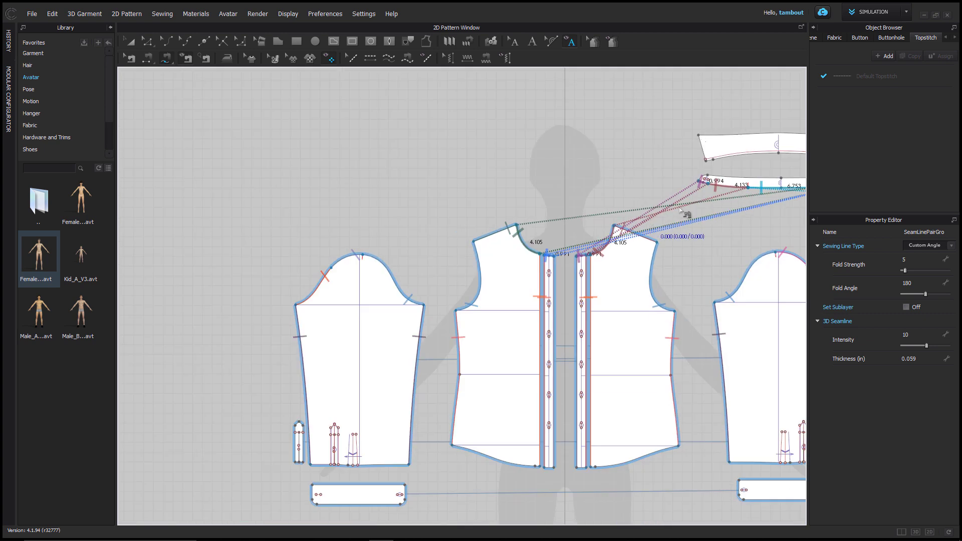
{"action": "middle_click_drag", "start_coordinate": [687, 212], "coordinate": [384, 302]}
{"action": "scroll", "coordinate": [383, 302], "scroll_direction": "up", "scroll_amount": 4}
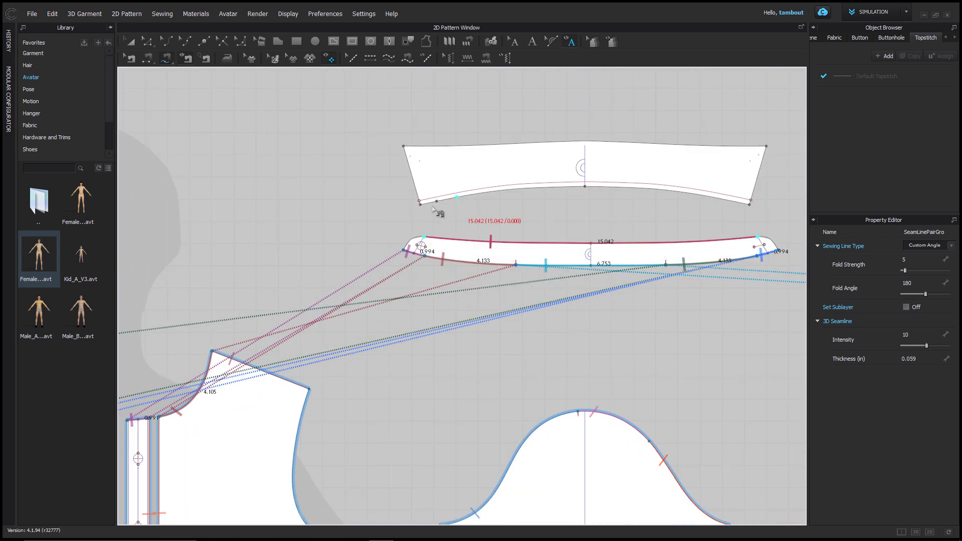
{"action": "left_click", "coordinate": [434, 206]}
{"action": "left_click", "coordinate": [751, 205]}
{"action": "scroll", "coordinate": [539, 266], "scroll_direction": "down", "scroll_amount": 2}
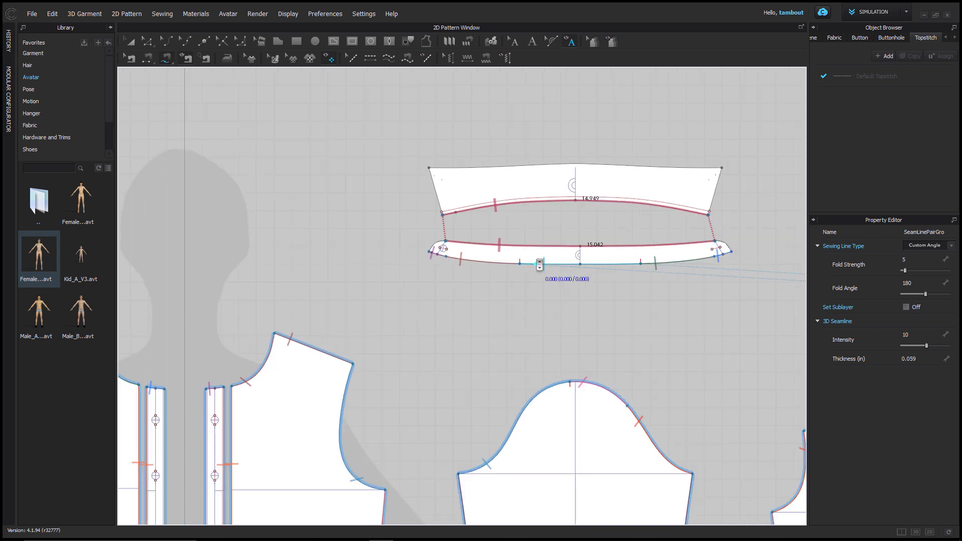
- Sew the cuff's full top edge to the sleeve hem segments on either side of the slit with M:N sewing, skipping the pleat
{"action": "scroll", "coordinate": [540, 264], "scroll_direction": "down", "scroll_amount": 4}
{"action": "middle_click_drag", "start_coordinate": [486, 360], "coordinate": [458, 268]}
{"action": "scroll", "coordinate": [581, 410], "scroll_direction": "up", "scroll_amount": 5}
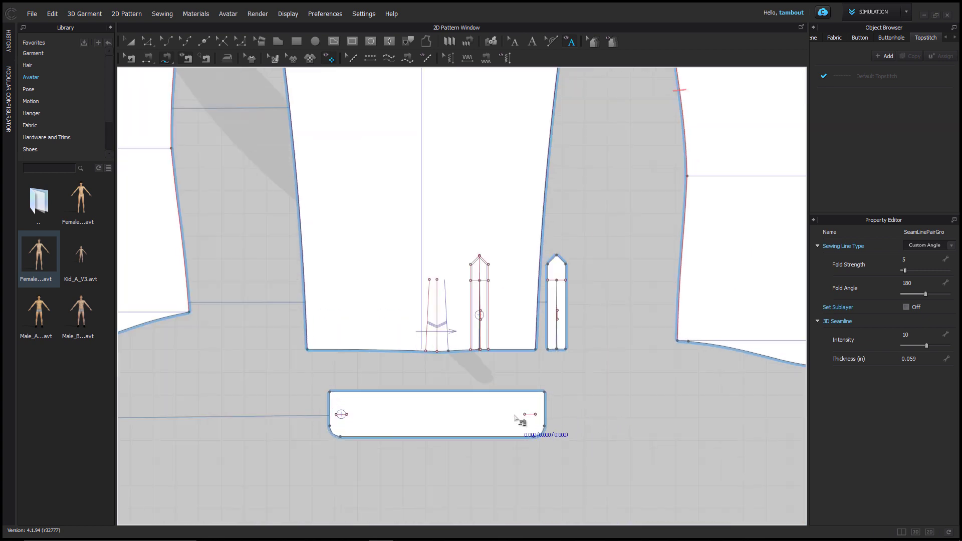
{"action": "left_click", "coordinate": [596, 333]}
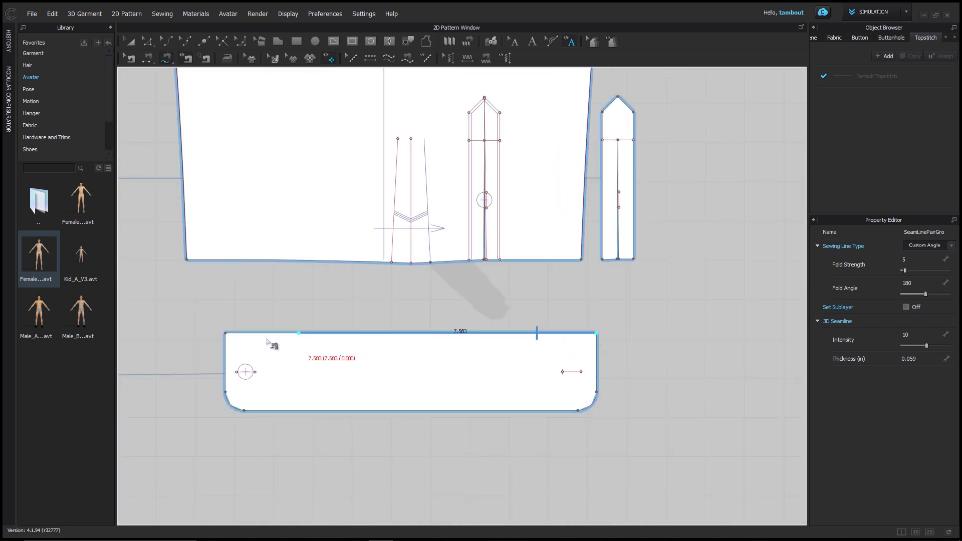
{"action": "left_click", "coordinate": [225, 332]}
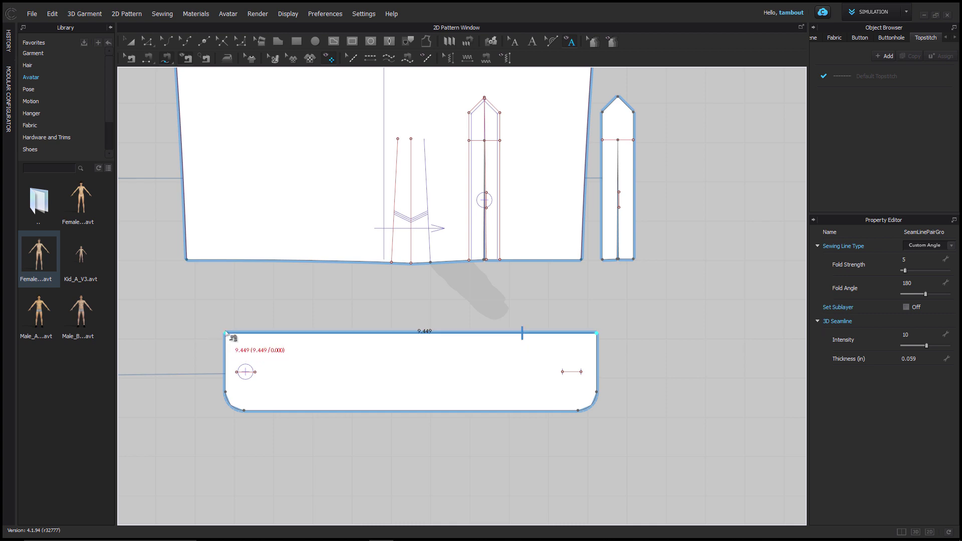
{"action": "left_click", "coordinate": [484, 261]}
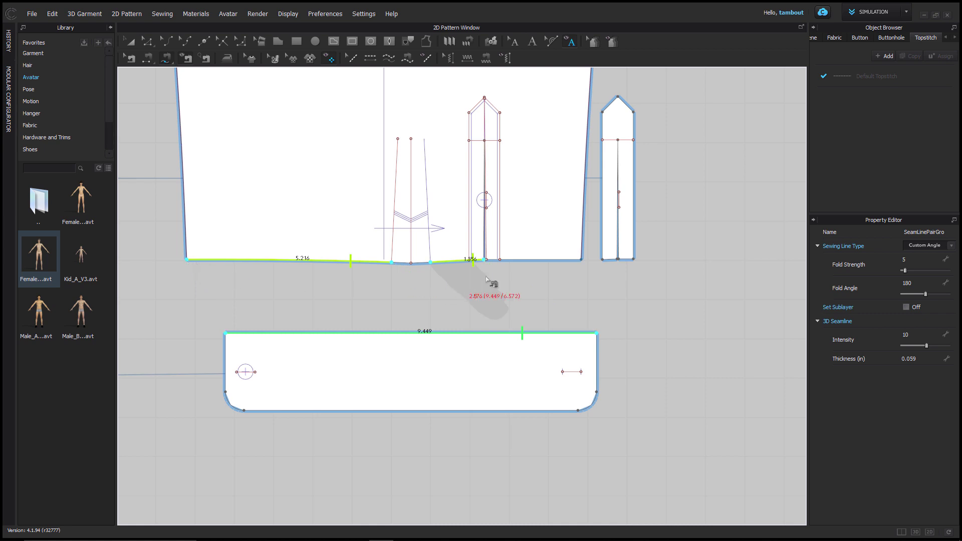
{"action": "left_click", "coordinate": [581, 261]}
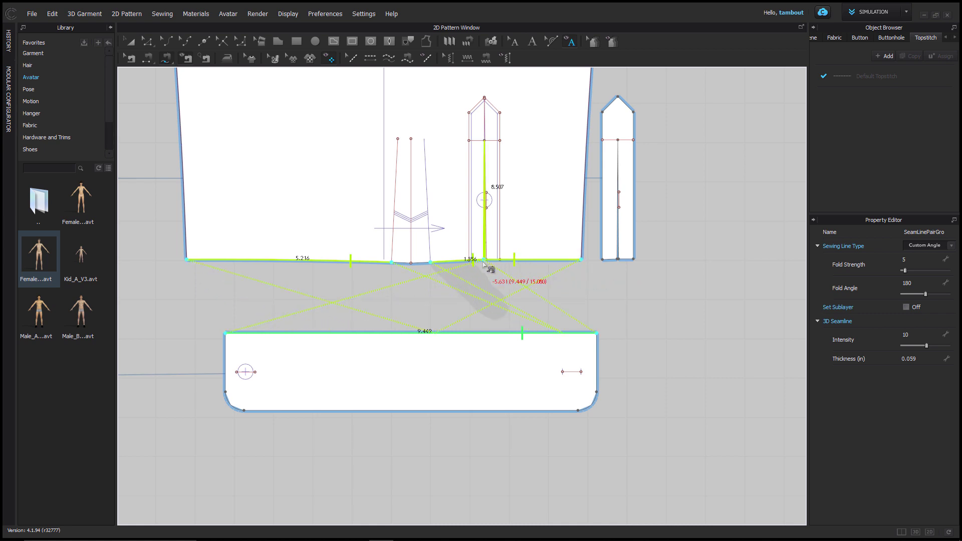
{"action": "left_click", "coordinate": [514, 281]}
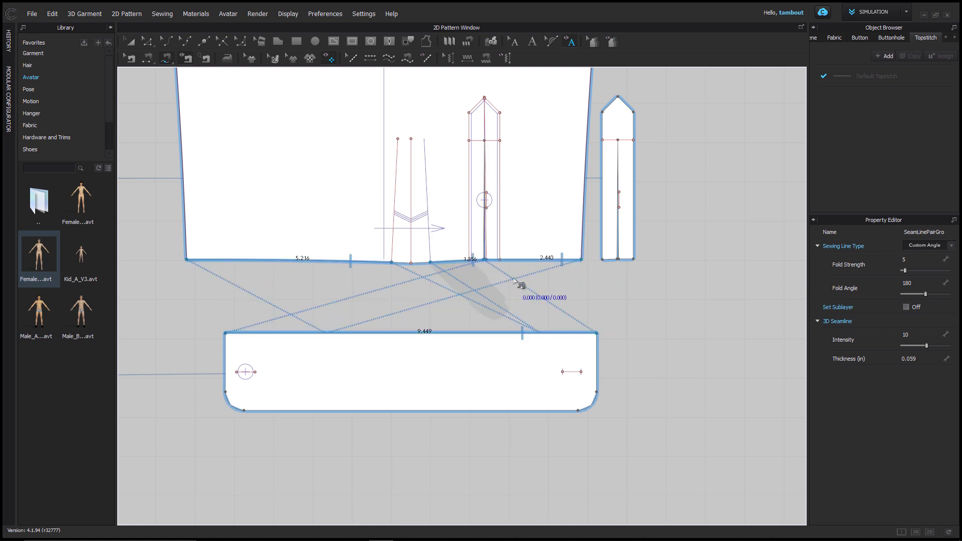
- Sew the sleeve placket's outer long edge, both lower and upper segments, to the matching internal lines on the sleeve with Segment Sewing
{"action": "key", "text": "n"}
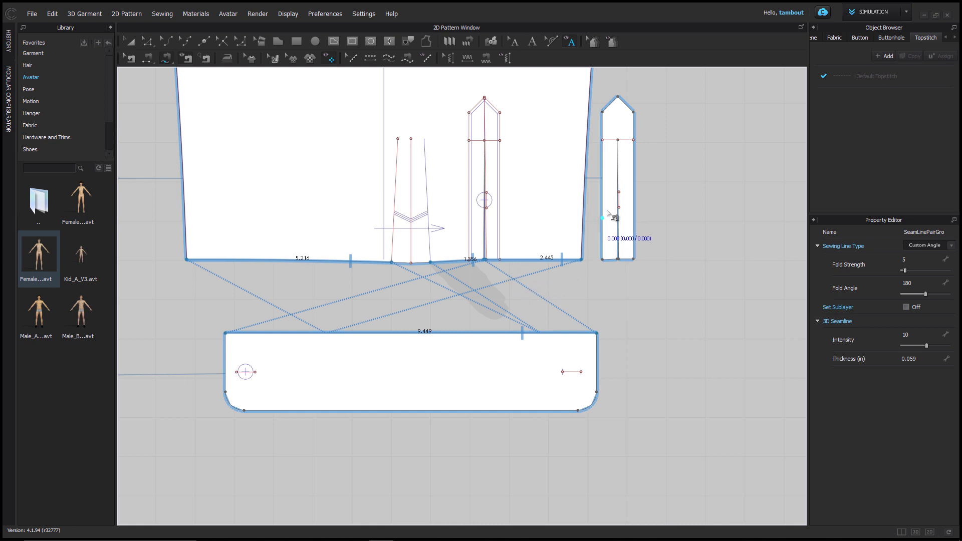
{"action": "left_click", "coordinate": [634, 192]}
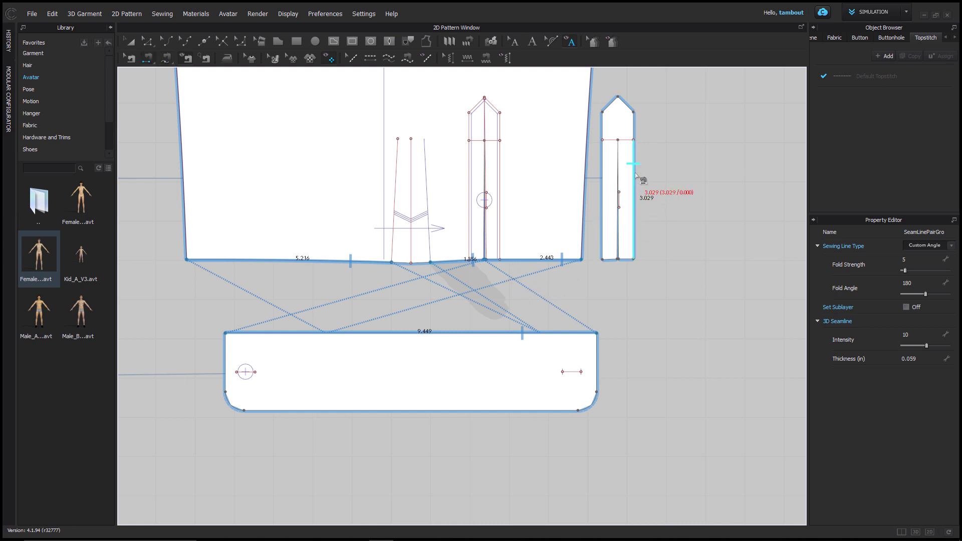
{"action": "left_click", "coordinate": [500, 160]}
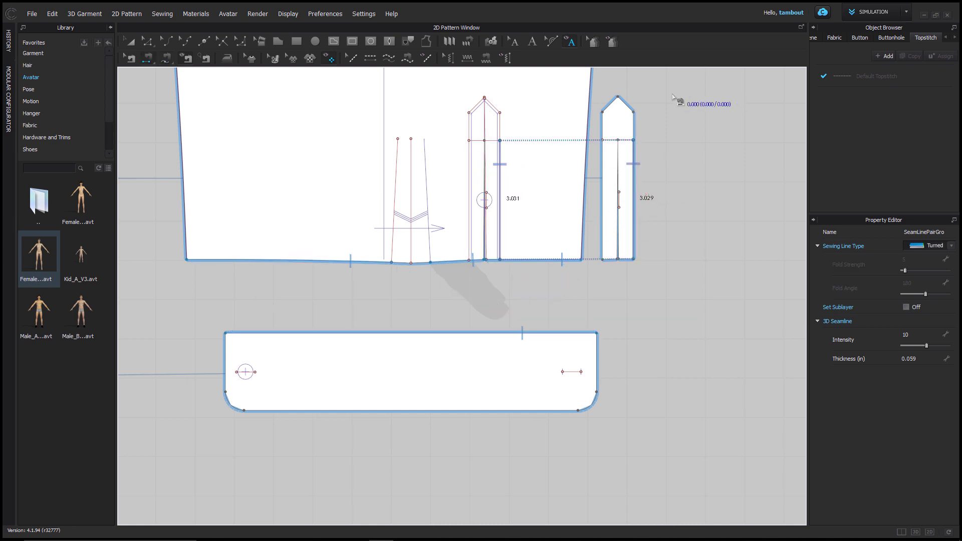
{"action": "left_click", "coordinate": [634, 123]}
{"action": "left_click", "coordinate": [505, 128]}
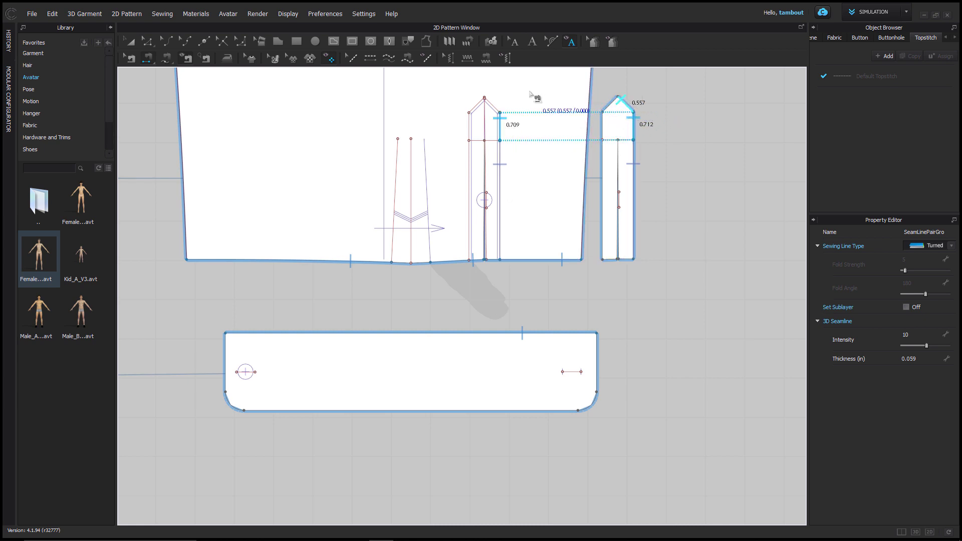
- Sew the sleeve placket's pointed tip and remaining long edge to the matching internal lines on the sleeve
{"action": "left_click", "coordinate": [611, 106]}
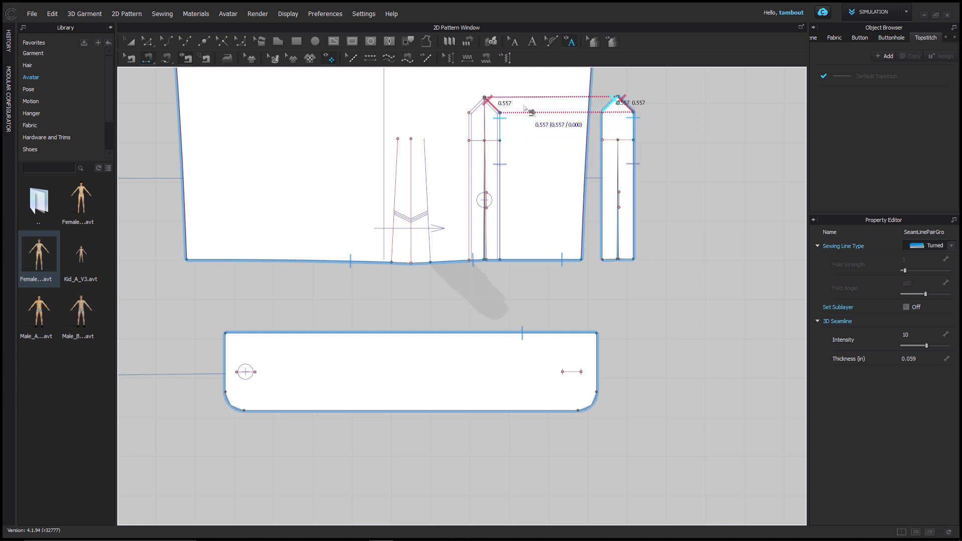
{"action": "left_click", "coordinate": [480, 105]}
{"action": "left_click", "coordinate": [603, 125]}
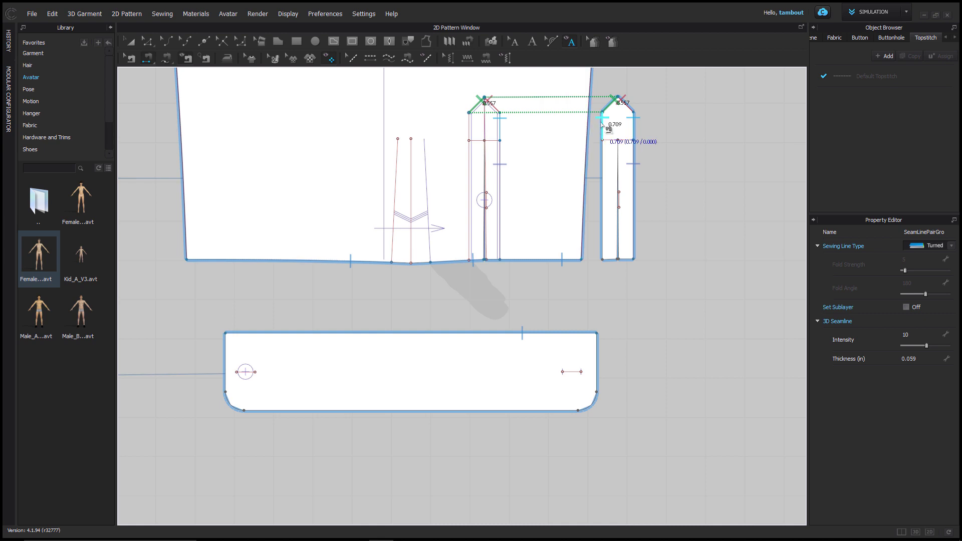
{"action": "left_click", "coordinate": [473, 123]}
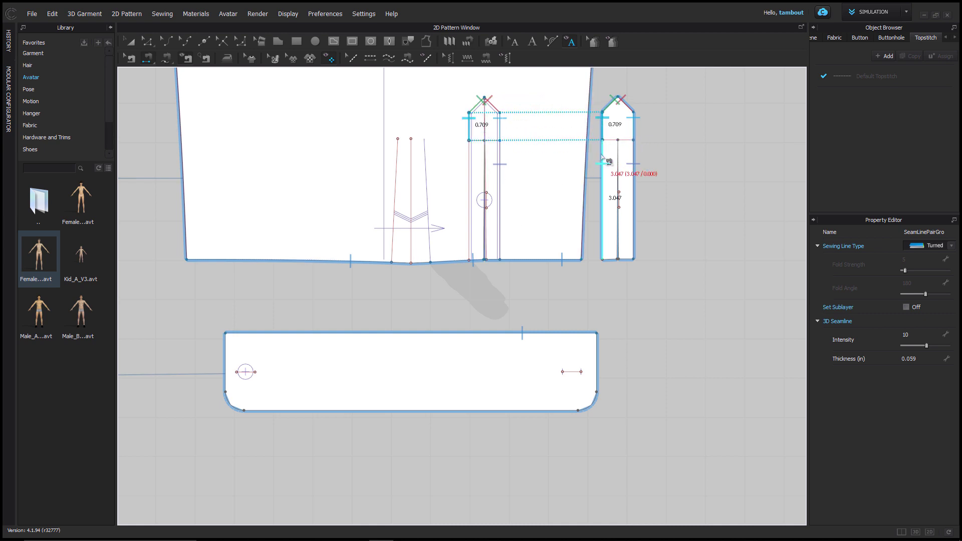
{"action": "left_click", "coordinate": [603, 160]}
{"action": "left_click", "coordinate": [475, 201]}
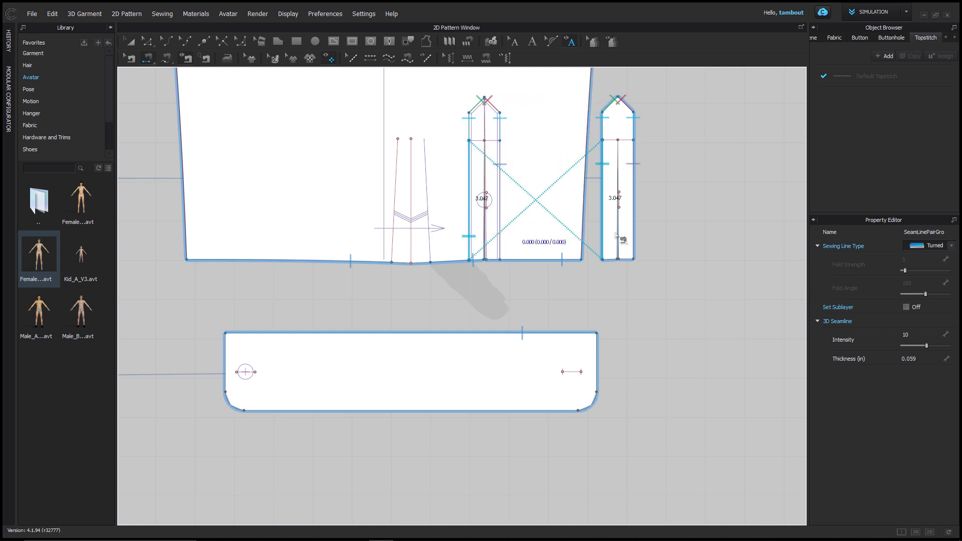
- Sew both slit edges of the sleeve placket to the corresponding slit edges in the sleeve
{"action": "scroll", "coordinate": [666, 210], "scroll_direction": "up", "scroll_amount": 4}
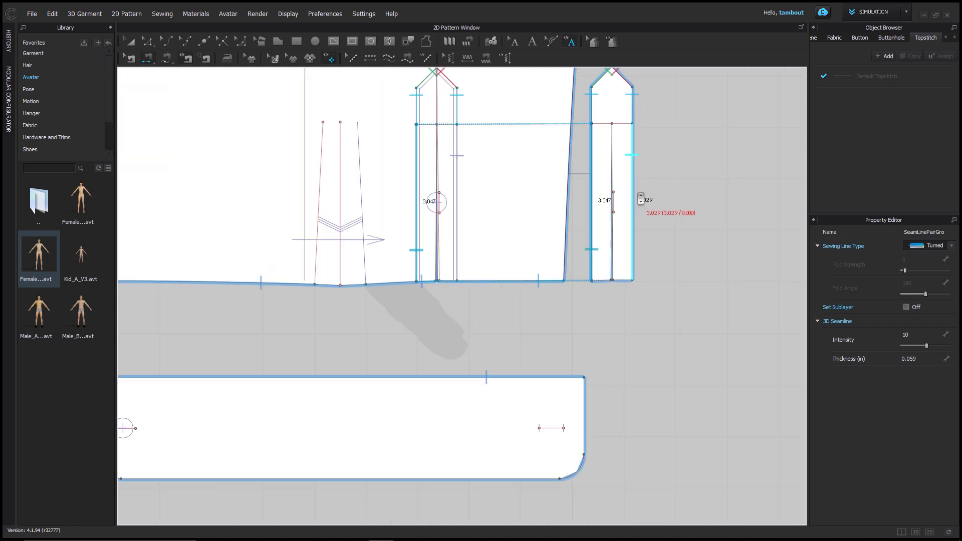
{"action": "left_click", "coordinate": [595, 238]}
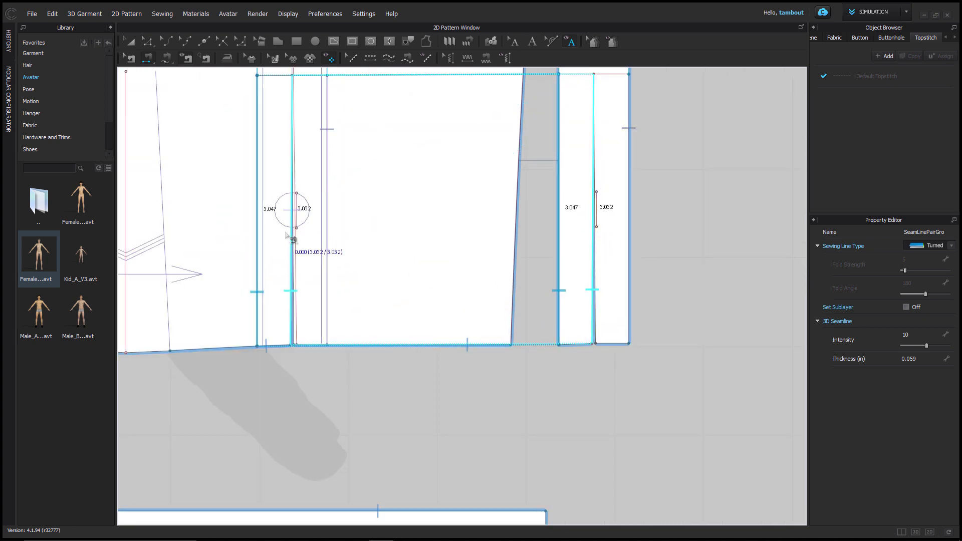
{"action": "left_click", "coordinate": [299, 243]}
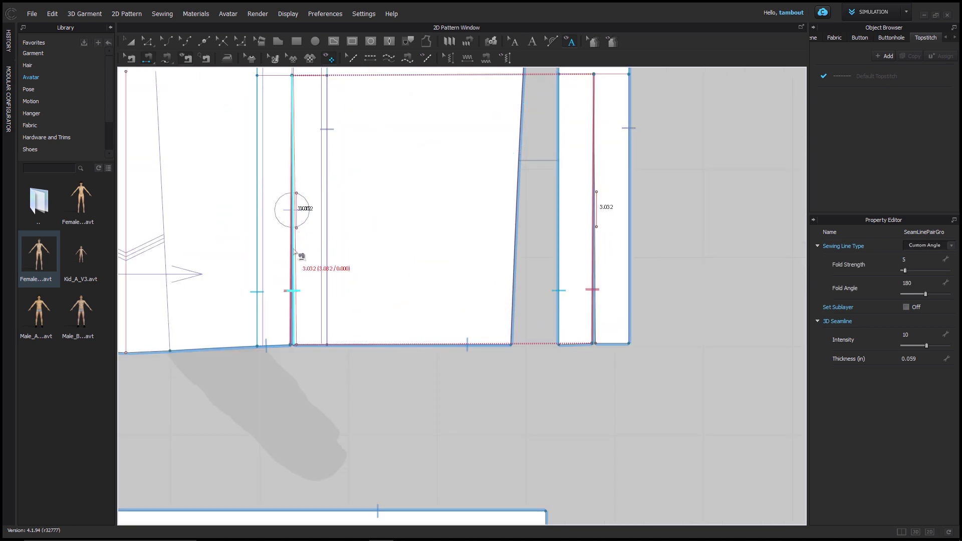
{"action": "left_click", "coordinate": [594, 253]}
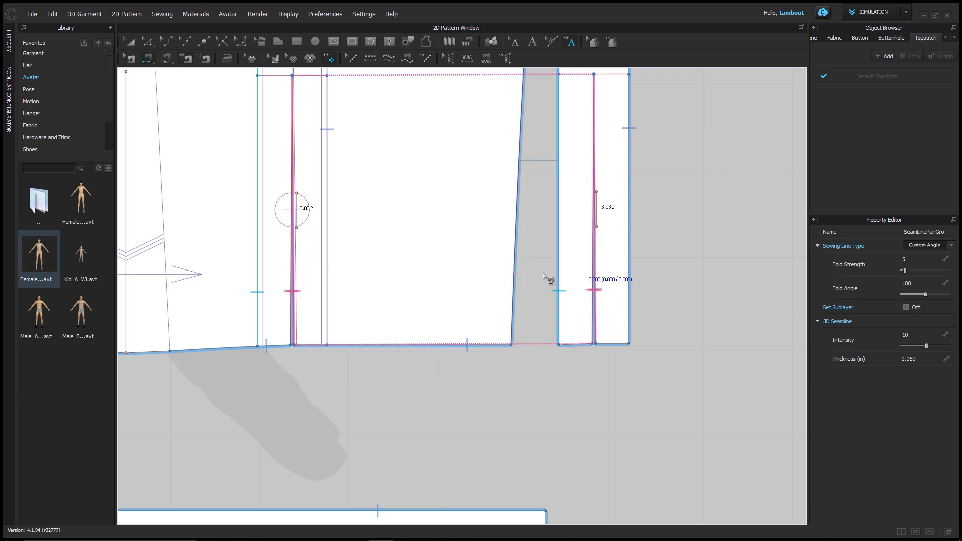
- Sew the sleeve pleat's two hem segments together and its outer segment to an equal length of the adjoining hem
{"action": "middle_click_drag", "start_coordinate": [305, 307], "coordinate": [606, 257]}
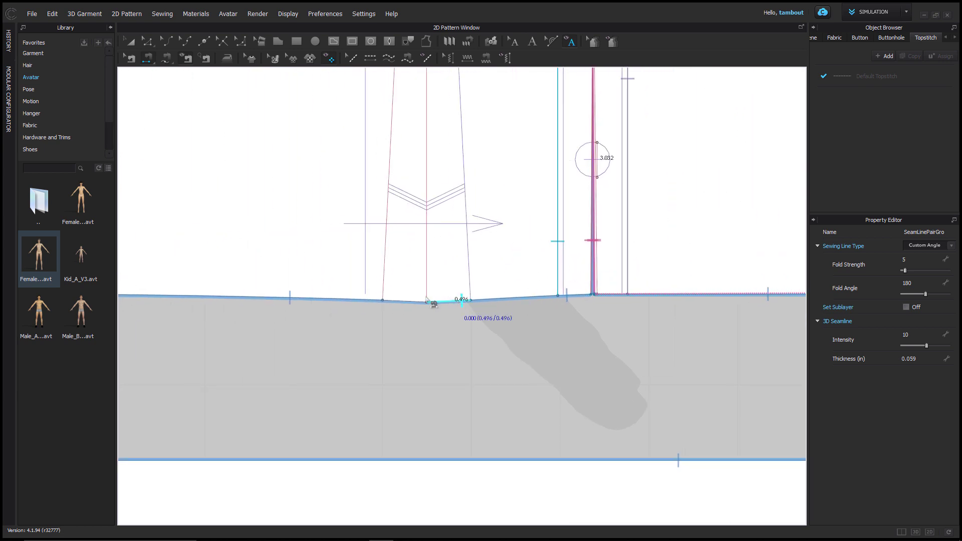
{"action": "left_click", "coordinate": [390, 299]}
{"action": "key", "text": "m"}
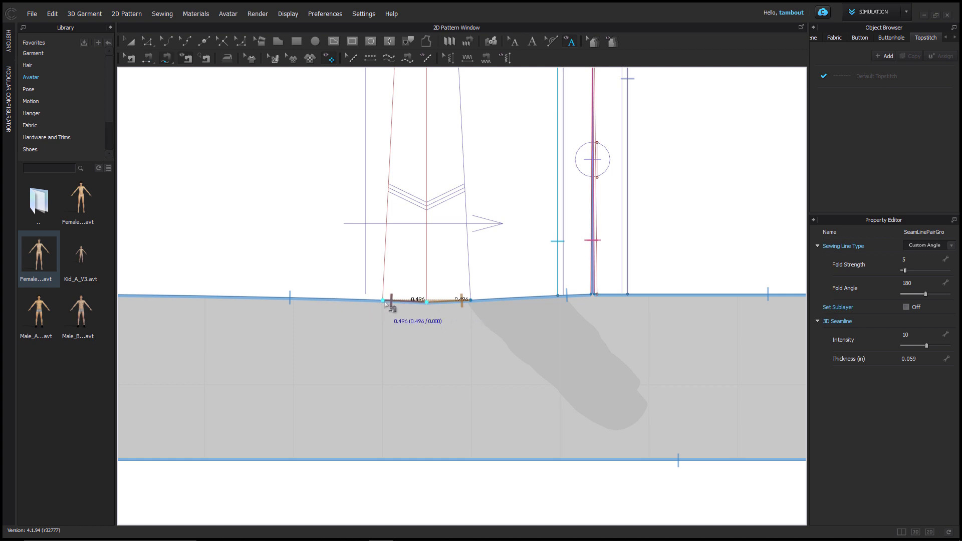
{"action": "scroll", "coordinate": [456, 321], "scroll_direction": "down", "scroll_amount": 3}
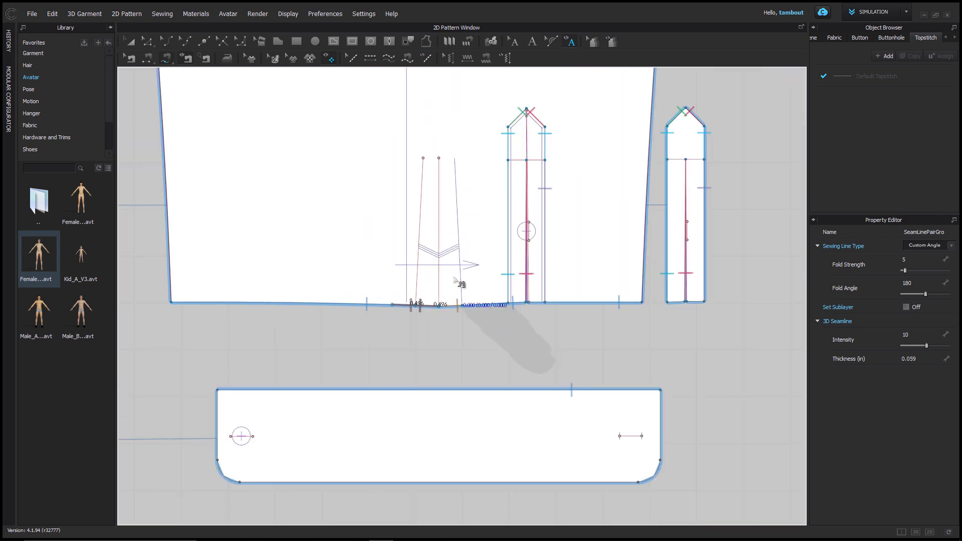
- Set the fold angle of the sleeve pleat's centre line to 300 and of its adjoining outer line to 100
{"action": "key", "text": "z"}
{"action": "left_click", "coordinate": [438, 233]}
{"action": "left_click", "coordinate": [913, 284]}
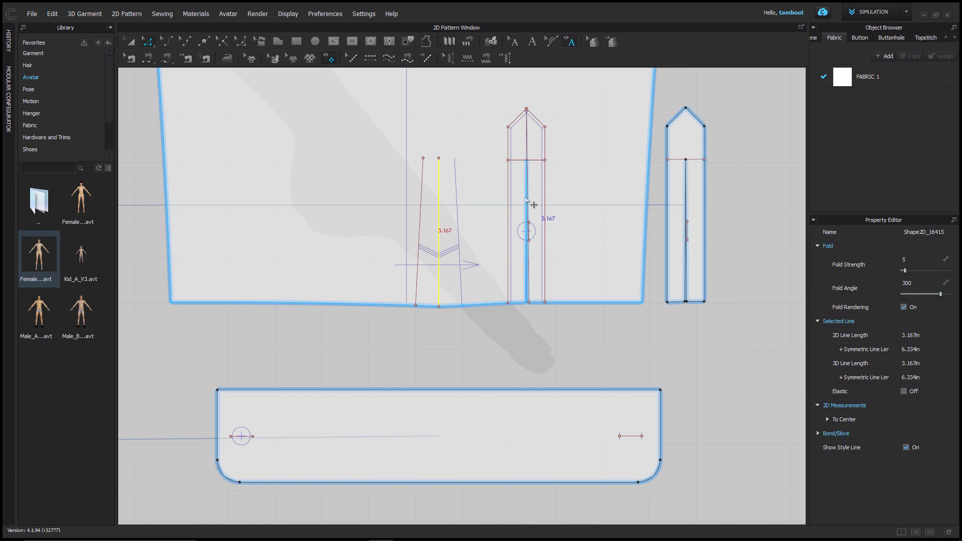
{"action": "left_click", "coordinate": [420, 232]}
{"action": "left_click", "coordinate": [923, 284]}
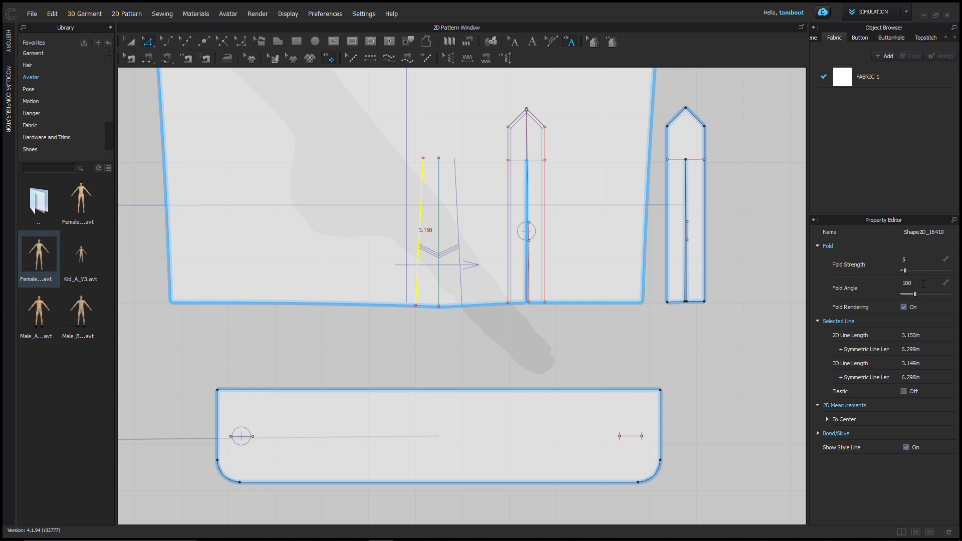
{"action": "scroll", "coordinate": [754, 291], "scroll_direction": "down", "scroll_amount": 15}
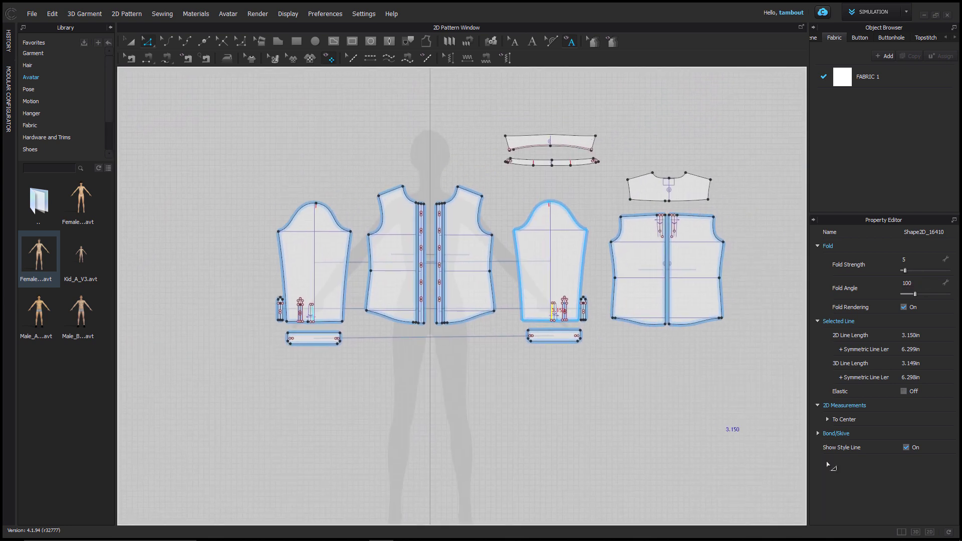
- Show the 3D garment beside the 2D patterns and simulate the sewn shirt to drape it on the avatar
{"action": "left_click", "coordinate": [948, 532]}
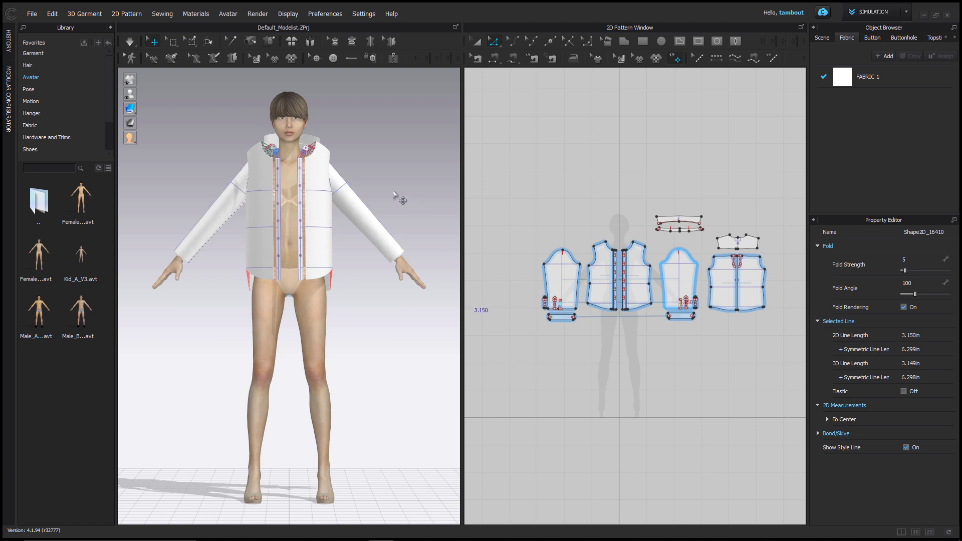
{"action": "key", "text": "space"}
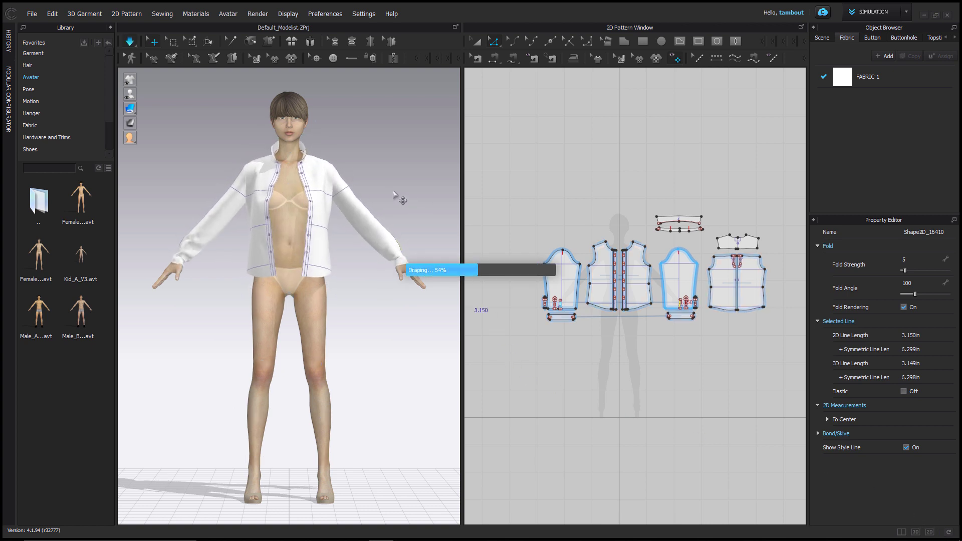
{"action": "scroll", "coordinate": [373, 179], "scroll_direction": "up", "scroll_amount": 3}
{"action": "right_click_drag", "start_coordinate": [374, 180], "coordinate": [325, 146]}
{"action": "scroll", "coordinate": [321, 155], "scroll_direction": "up", "scroll_amount": 5}
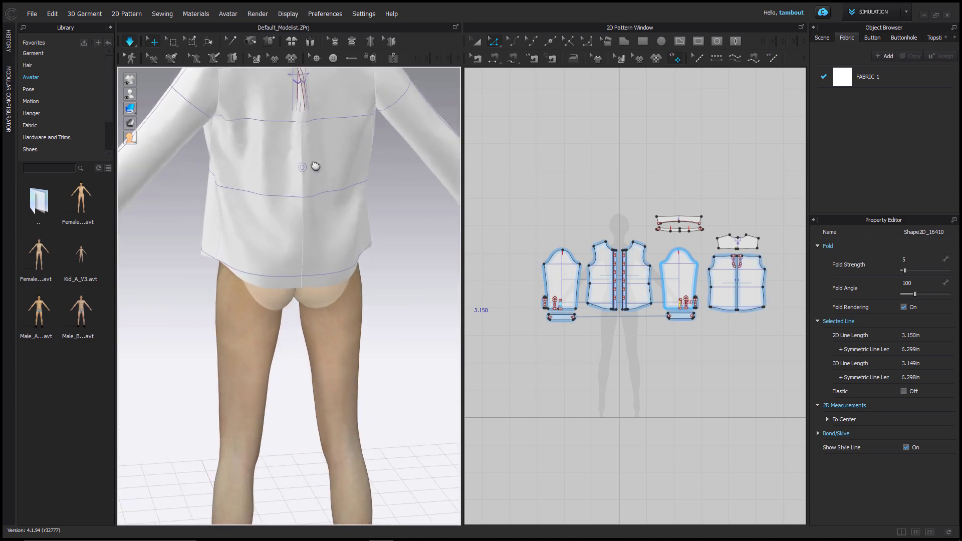
{"action": "scroll", "coordinate": [279, 285], "scroll_direction": "up", "scroll_amount": 5}
{"action": "scroll", "coordinate": [277, 268], "scroll_direction": "up", "scroll_amount": 3}
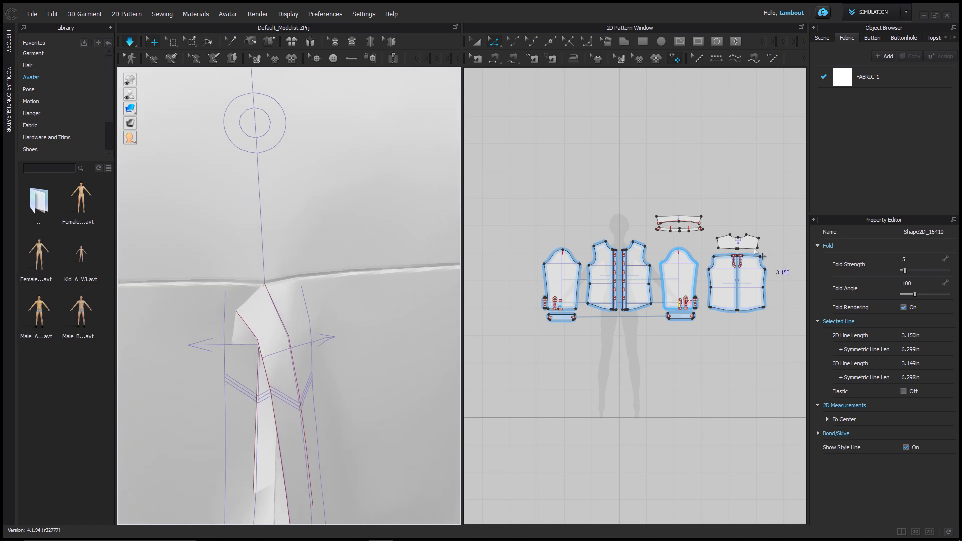
- Set the back pleat's shorter fold line to an angle of 300 and change the fold angle of the longer line near centre back
{"action": "scroll", "coordinate": [754, 249], "scroll_direction": "up", "scroll_amount": 8}
{"action": "scroll", "coordinate": [714, 323], "scroll_direction": "up", "scroll_amount": 4}
{"action": "left_click", "coordinate": [565, 287]}
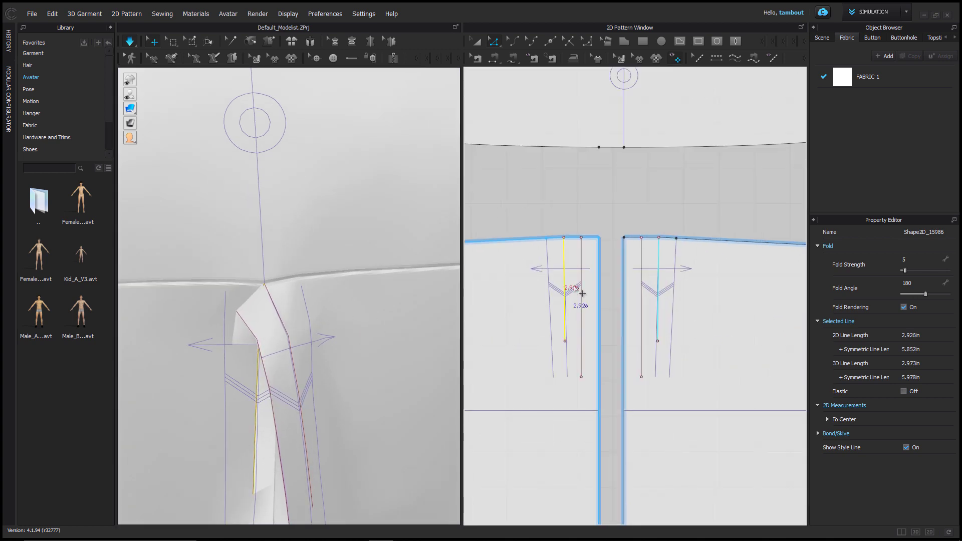
{"action": "left_click", "coordinate": [917, 284]}
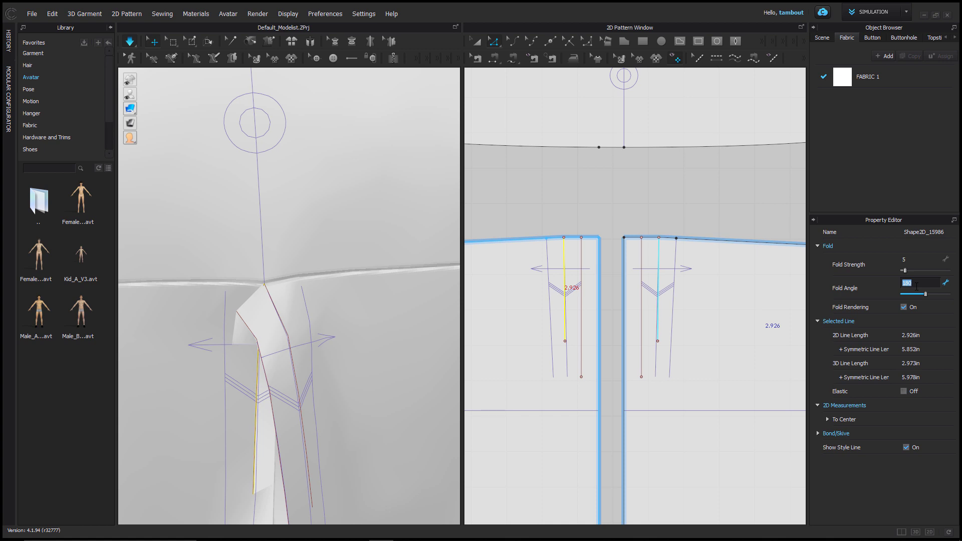
{"action": "key", "text": "Return"}
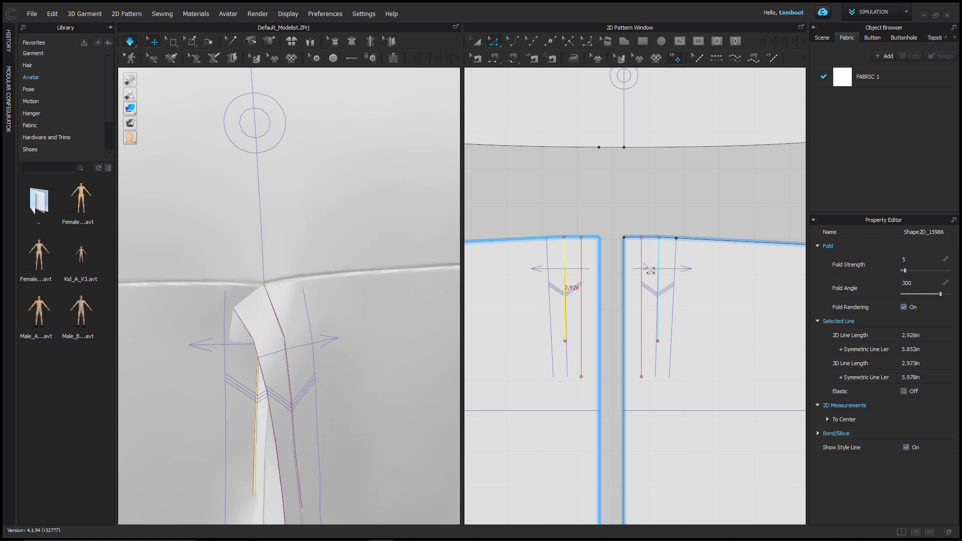
{"action": "left_click", "coordinate": [584, 298]}
{"action": "left_click", "coordinate": [914, 283]}
{"action": "type", "text": "1"}
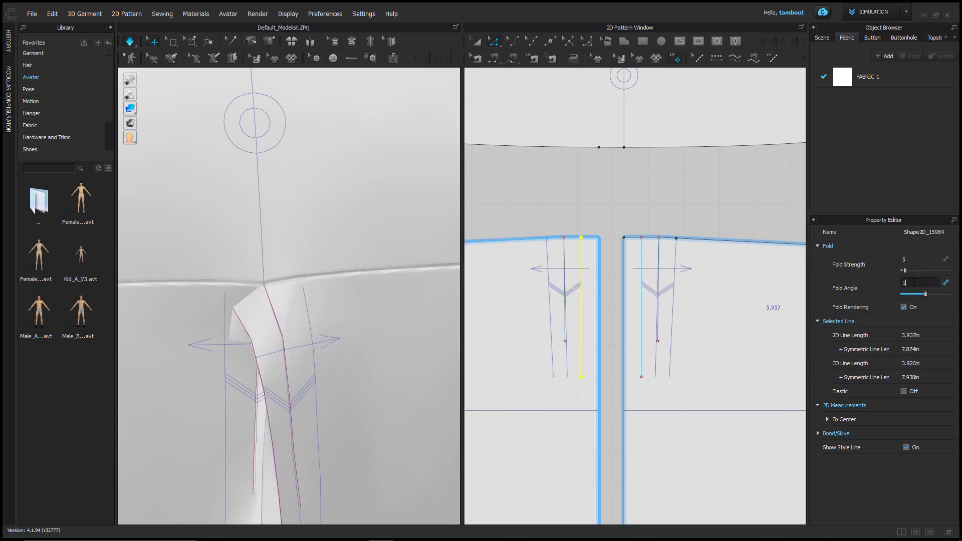
- Pull the back panels and yoke during simulation to work the centre-back pleat into its folded shape
{"action": "left_click", "coordinate": [363, 352]}
{"action": "left_click", "coordinate": [192, 369]}
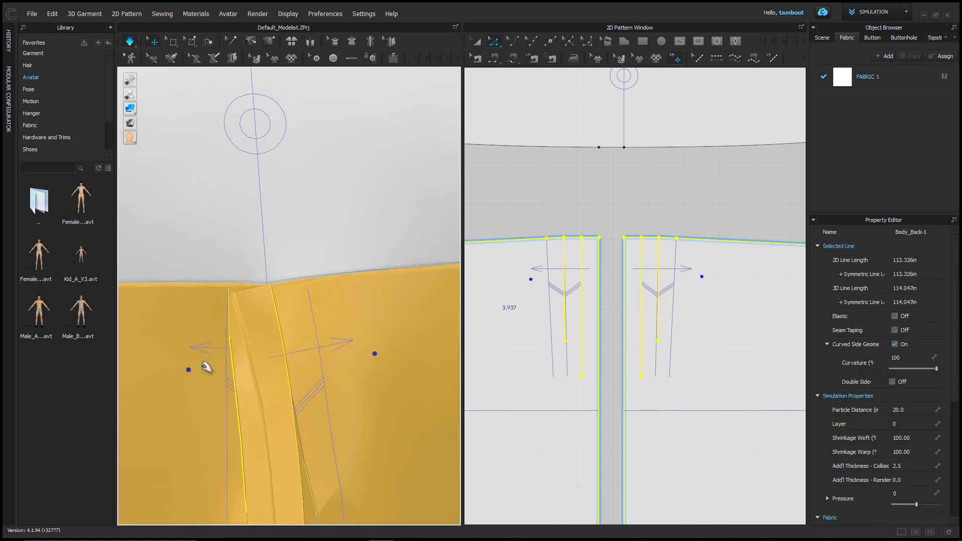
{"action": "right_click_drag", "start_coordinate": [322, 305], "coordinate": [314, 333]}
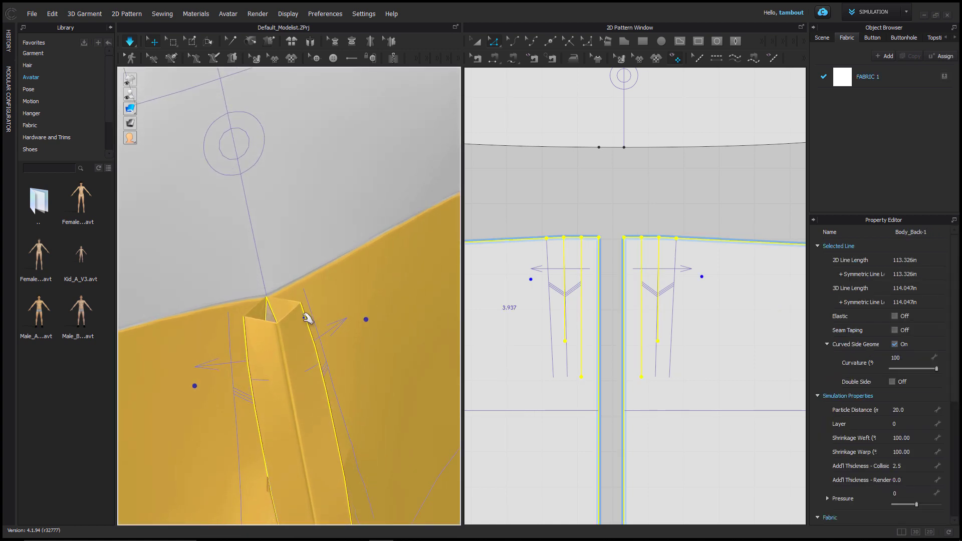
{"action": "left_click_drag", "start_coordinate": [263, 324], "coordinate": [247, 295]}
{"action": "left_click", "coordinate": [248, 295]}
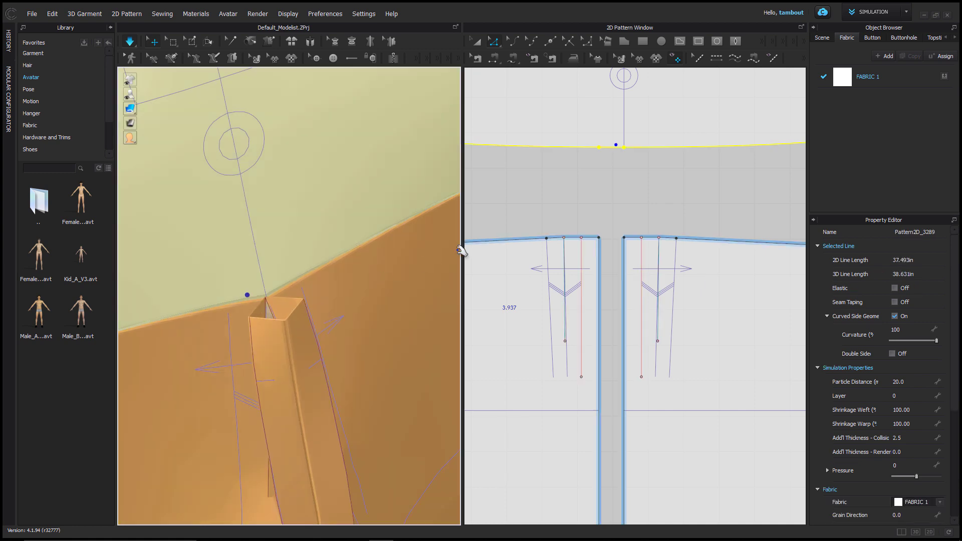
- Sew the top segment of each back panel between centre back and the pleat's first fold line to the yoke's lower edge
{"action": "scroll", "coordinate": [575, 224], "scroll_direction": "up", "scroll_amount": 2}
{"action": "key", "text": "m"}
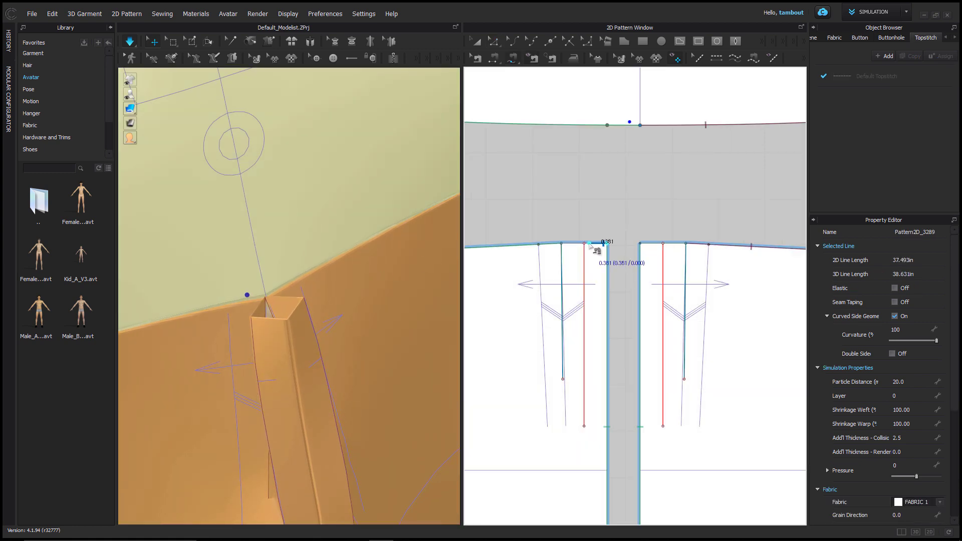
{"action": "left_click", "coordinate": [638, 126]}
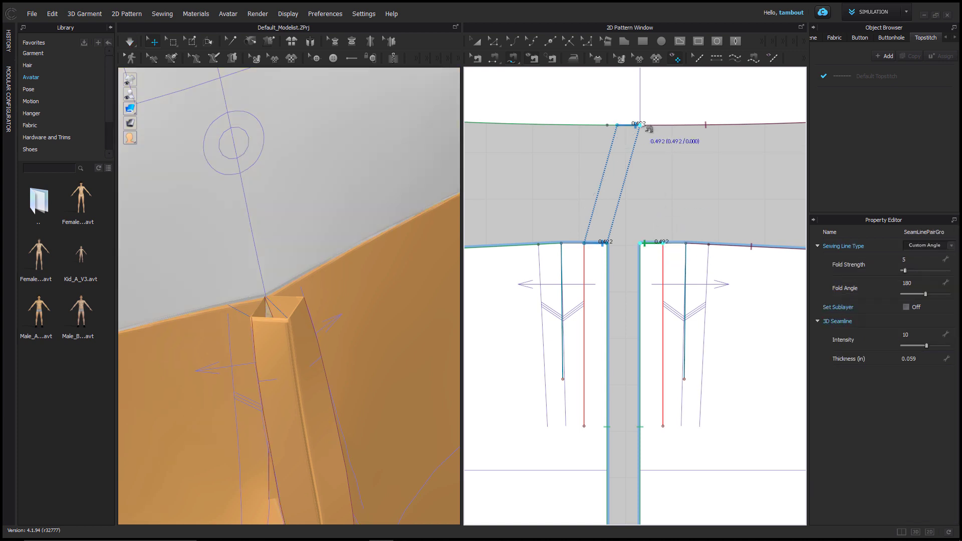
{"action": "left_click", "coordinate": [641, 125]}
{"action": "left_click", "coordinate": [665, 131]}
- Simulate the garment to close the pleat against the yoke and select both back panels
{"action": "key", "text": "space"}
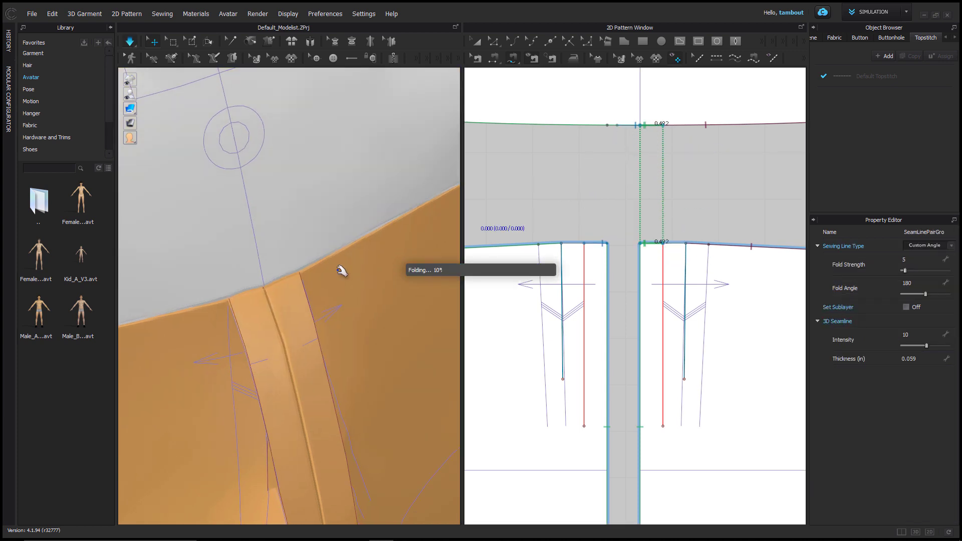
{"action": "left_click", "coordinate": [344, 299]}
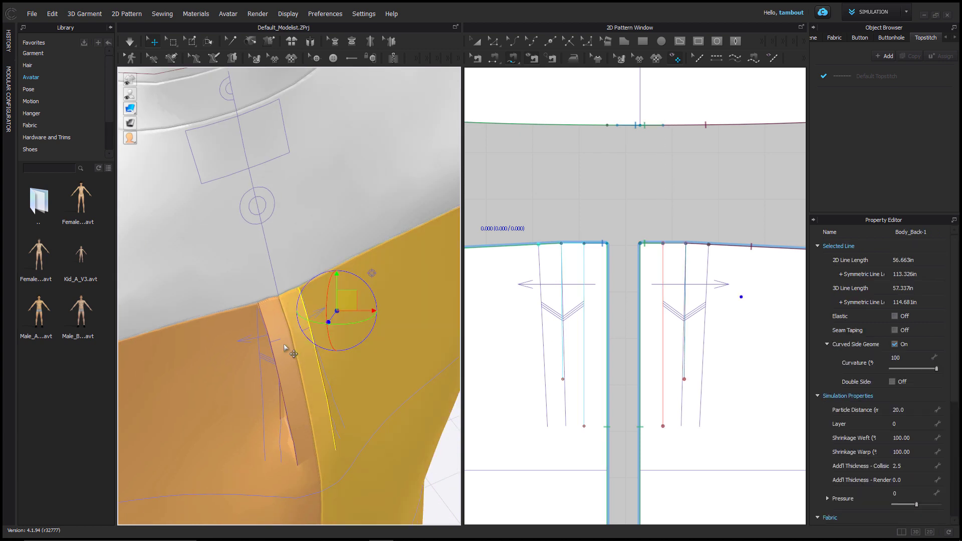
{"action": "left_click", "coordinate": [250, 359], "text": "shift"}
{"action": "key", "text": "2"}
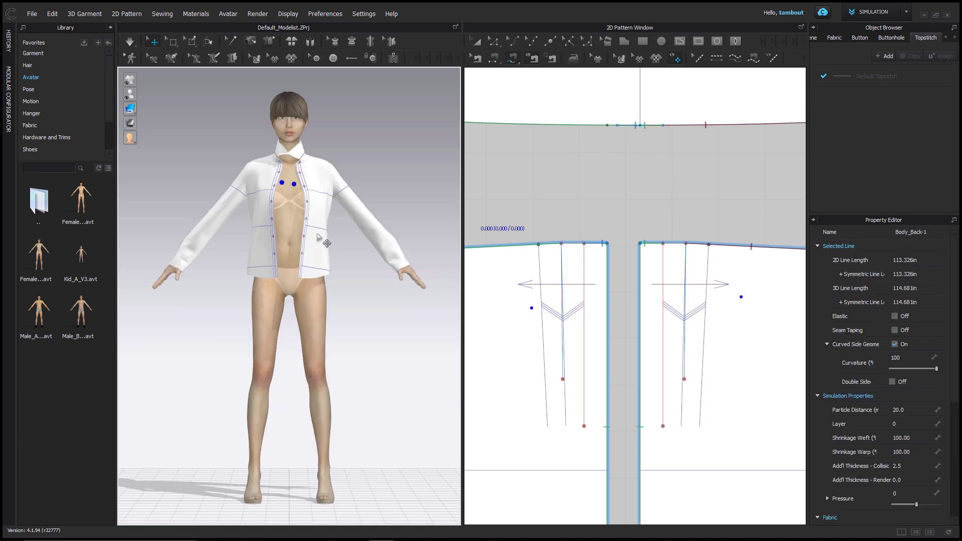
- Reset both front button plackets to flat pieces in the 3D garment
{"action": "middle_click_drag", "start_coordinate": [302, 199], "coordinate": [296, 283]}
{"action": "scroll", "coordinate": [297, 283], "scroll_direction": "up", "scroll_amount": 5}
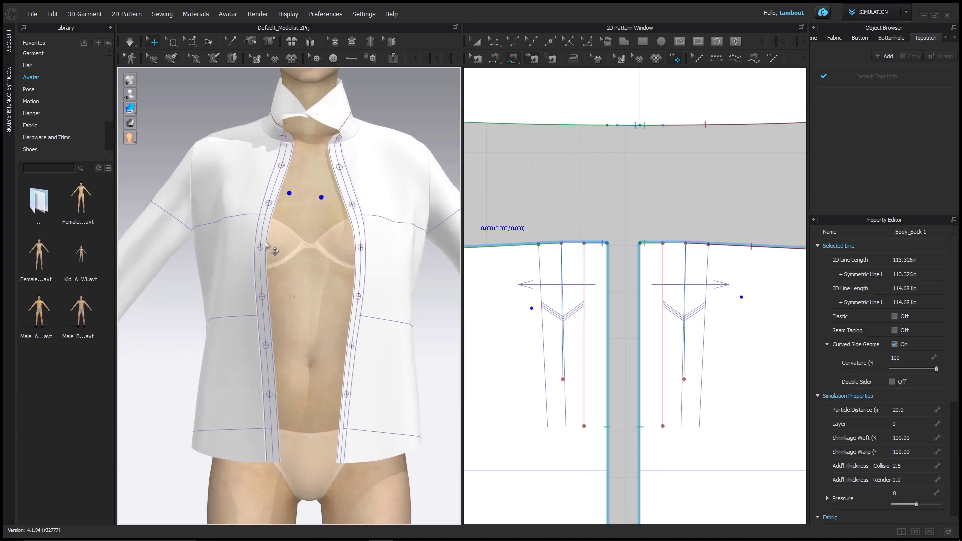
{"action": "right_click", "coordinate": [266, 244]}
{"action": "left_click", "coordinate": [312, 218]}
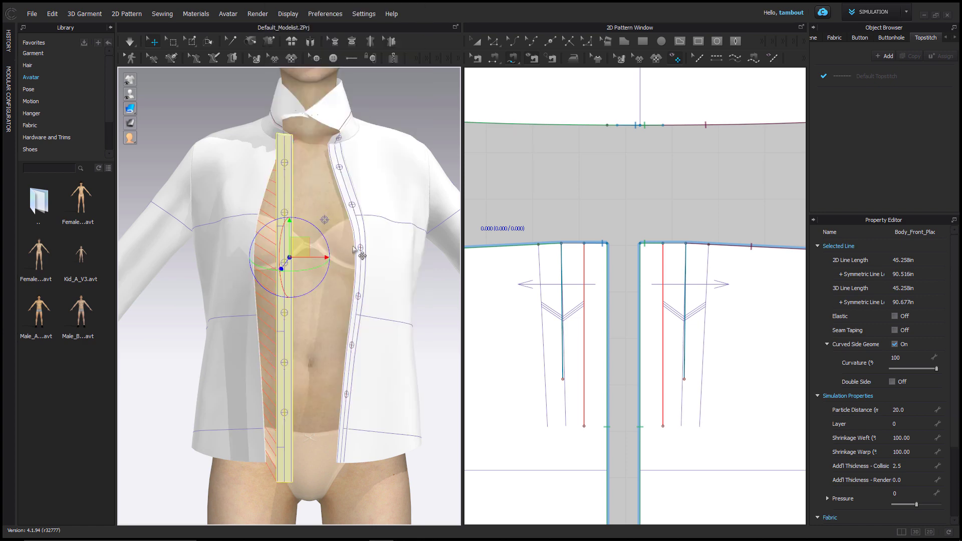
{"action": "right_click", "coordinate": [361, 256]}
{"action": "left_click", "coordinate": [397, 218]}
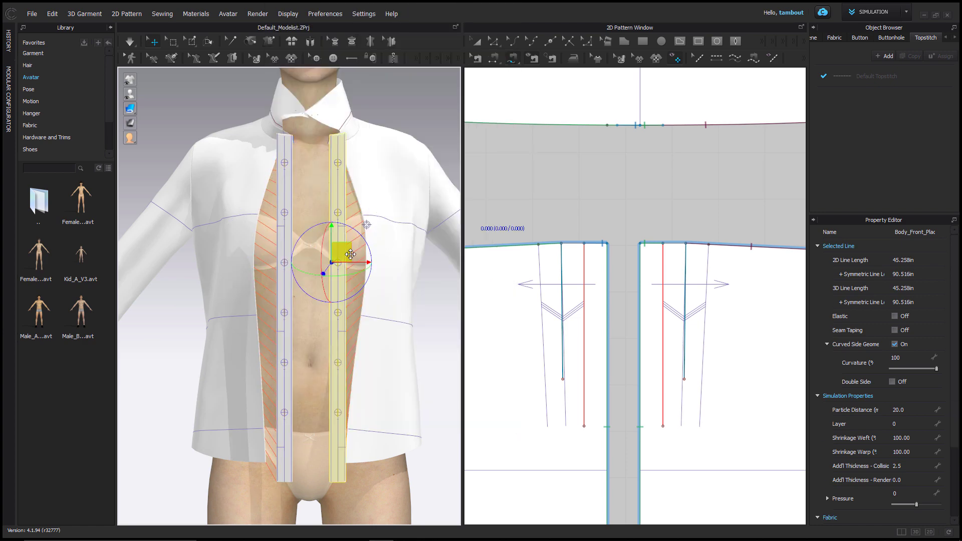
- Move the two flat front plackets together so they overlap at the avatar's centre front
{"action": "left_click_drag", "start_coordinate": [349, 263], "coordinate": [299, 208]}
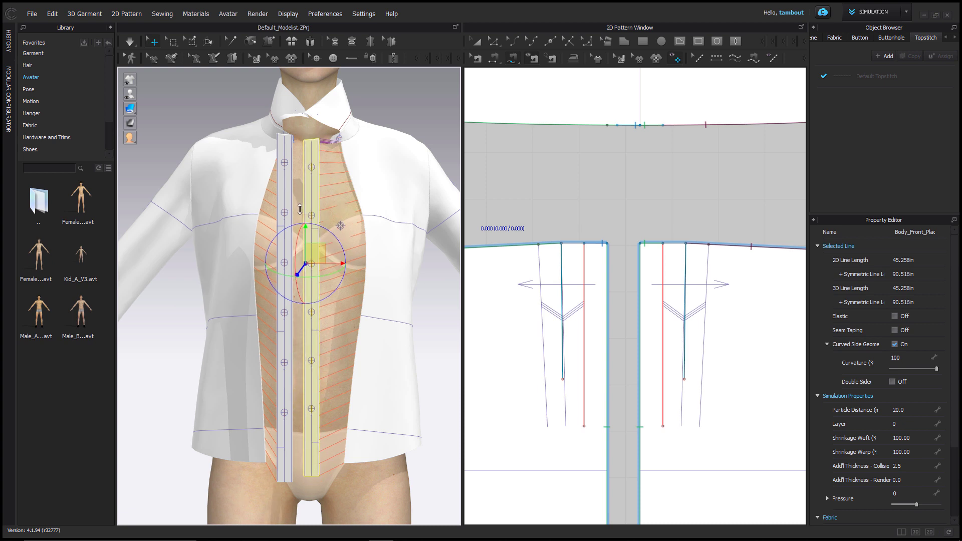
{"action": "left_click", "coordinate": [290, 254]}
{"action": "left_click_drag", "start_coordinate": [307, 254], "coordinate": [325, 204]}
- Freeze both front plackets in place and simulate the garment so the front panels are drawn to them
{"action": "scroll", "coordinate": [603, 274], "scroll_direction": "down", "scroll_amount": 5}
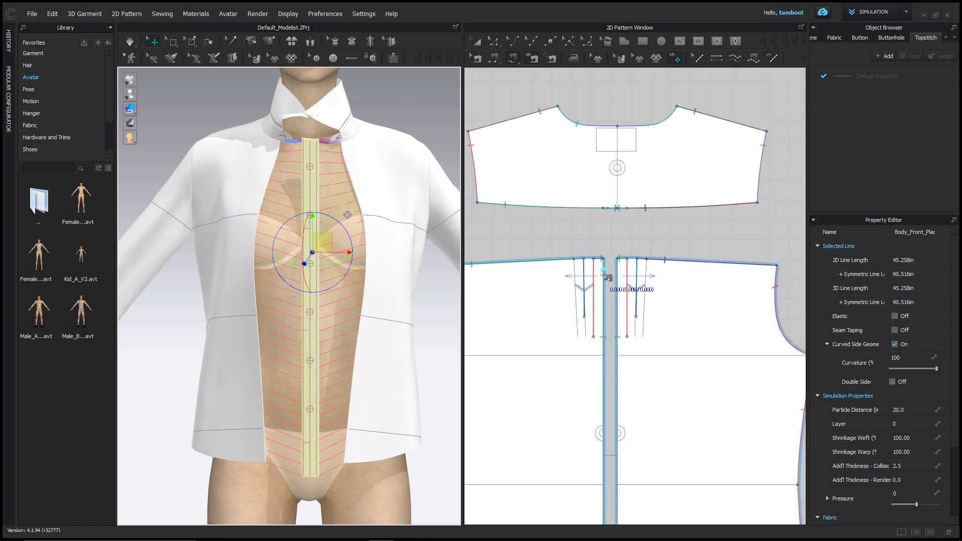
{"action": "middle_click_drag", "start_coordinate": [549, 282], "coordinate": [771, 254]}
{"action": "scroll", "coordinate": [669, 253], "scroll_direction": "down", "scroll_amount": 5}
{"action": "middle_click_drag", "start_coordinate": [551, 279], "coordinate": [766, 243]}
{"action": "key", "text": "a"}
{"action": "scroll", "coordinate": [679, 243], "scroll_direction": "up", "scroll_amount": 4}
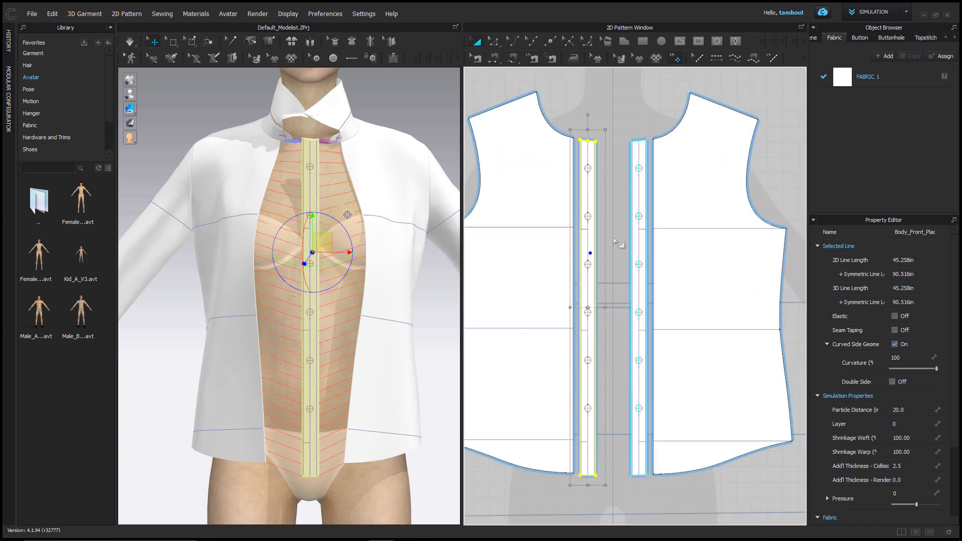
{"action": "left_click", "coordinate": [639, 232], "text": "shift"}
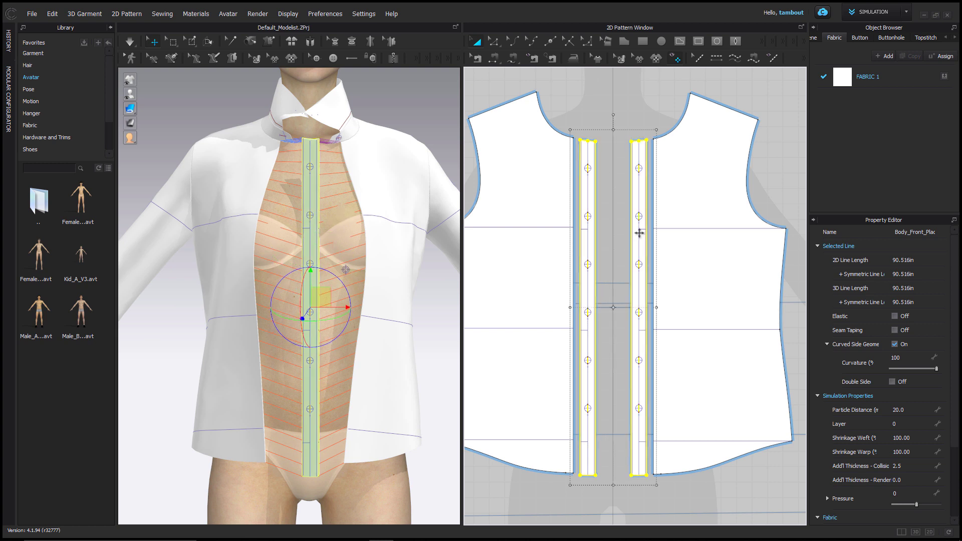
{"action": "key", "text": "space"}
{"action": "key", "text": "space"}
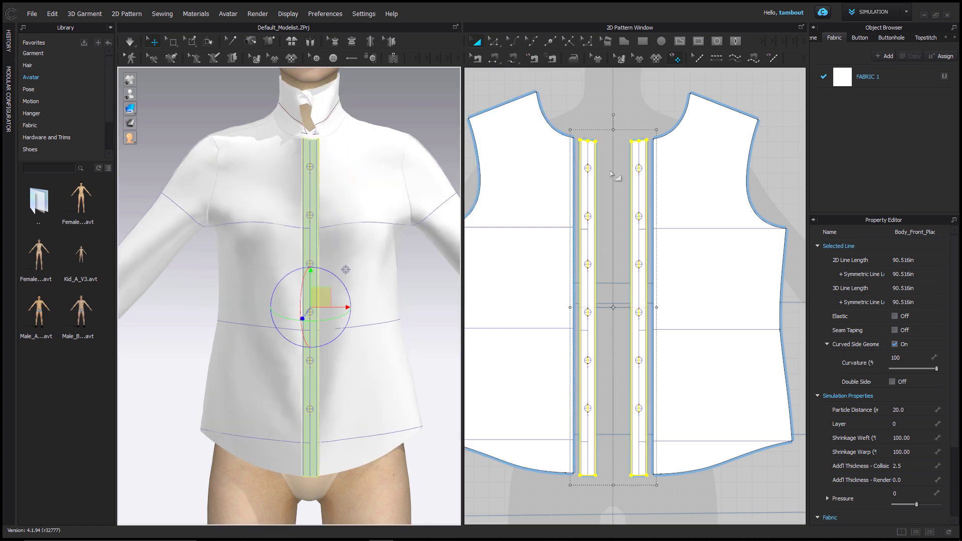
{"action": "left_click", "coordinate": [472, 79]}
- Place a button at the centre of the topmost button mark on the left-hand front placket pattern
{"action": "left_click", "coordinate": [335, 60]}
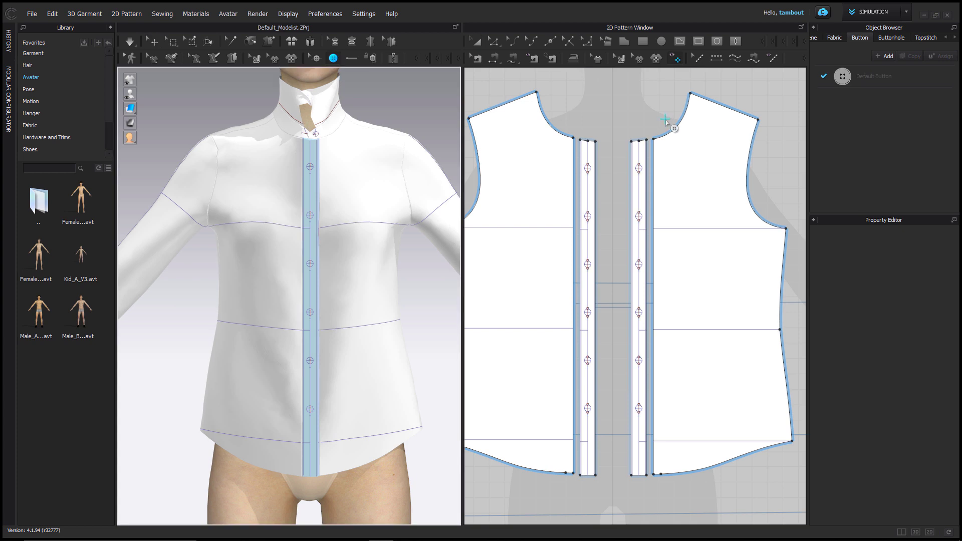
{"action": "scroll", "coordinate": [558, 337], "scroll_direction": "up", "scroll_amount": 10}
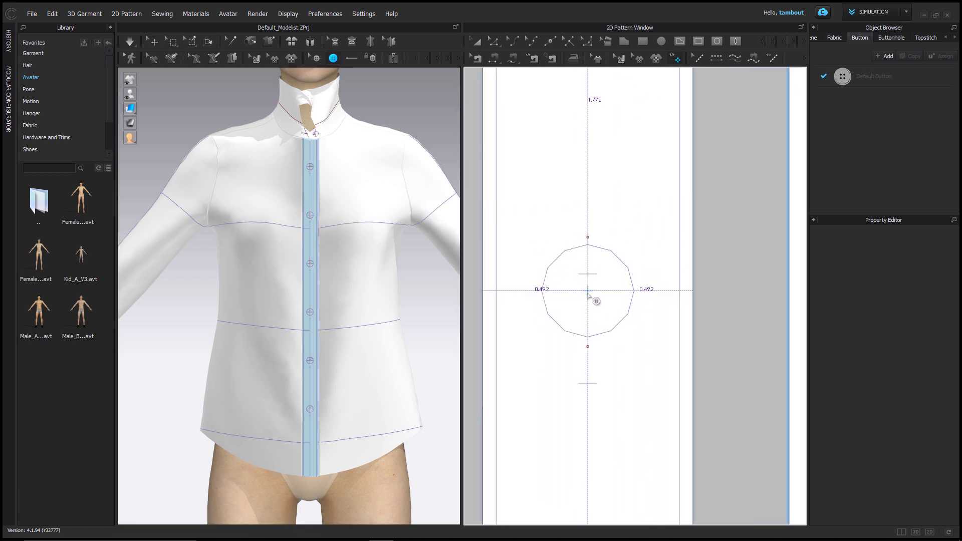
{"action": "left_click", "coordinate": [587, 291]}
- Set the default button style's width to 0.45 in for the button on the front placket
{"action": "left_click", "coordinate": [316, 59]}
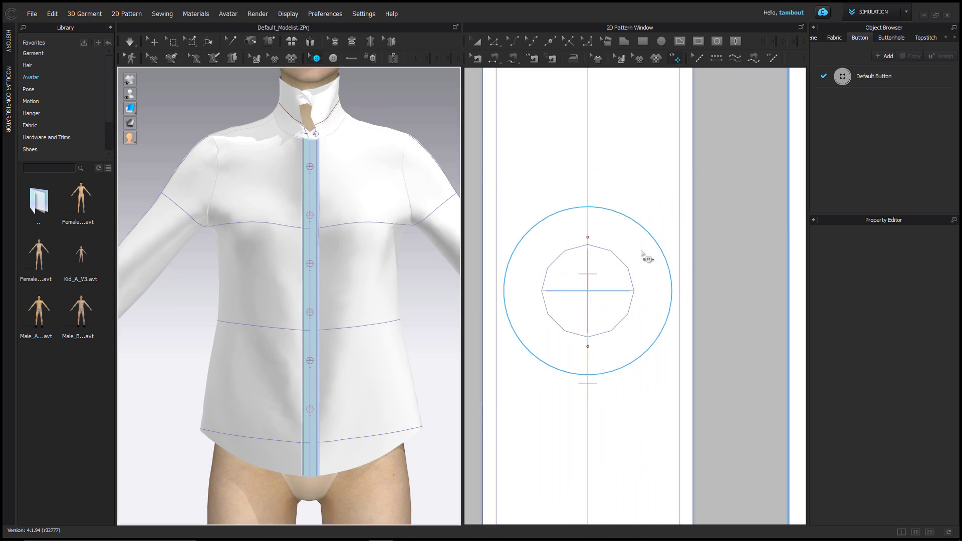
{"action": "left_click", "coordinate": [642, 252]}
{"action": "left_click", "coordinate": [891, 79]}
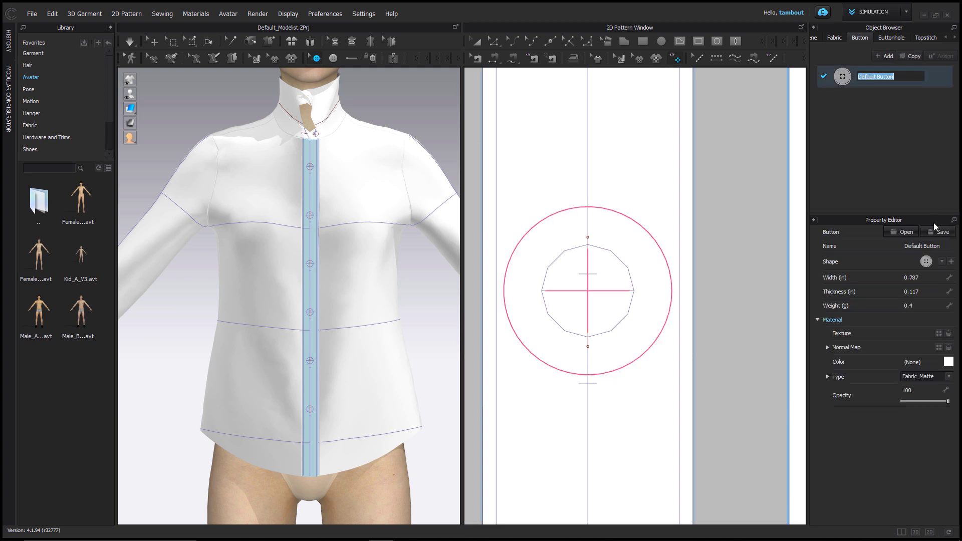
{"action": "left_click", "coordinate": [933, 277]}
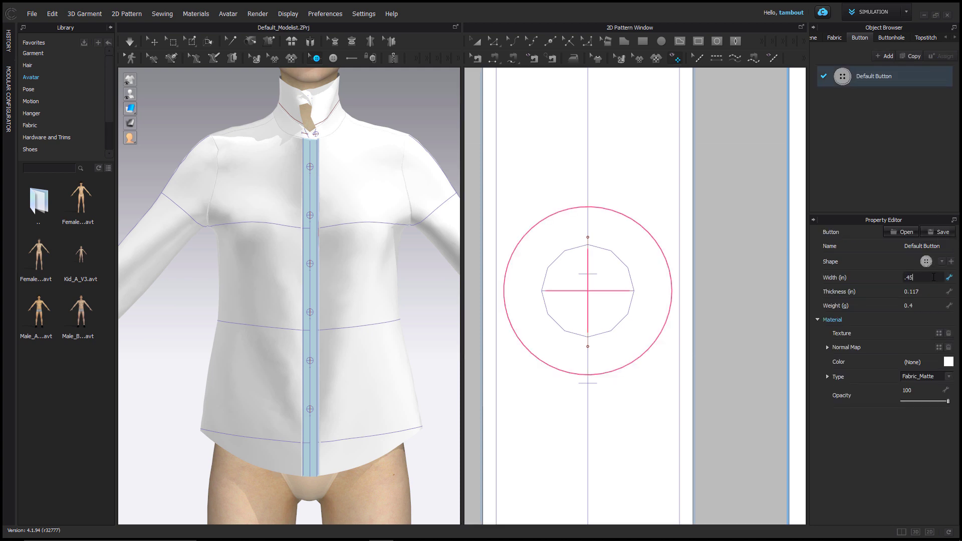
{"action": "type", "text": ".45"}
{"action": "key", "text": "Return"}
- Copy the placket button at even intervals onto the remaining button marks down the same front placket
{"action": "scroll", "coordinate": [666, 273], "scroll_direction": "down", "scroll_amount": 3}
{"action": "middle_click_drag", "start_coordinate": [663, 291], "coordinate": [617, 185]}
{"action": "left_click", "coordinate": [572, 171]}
{"action": "key", "text": "ctrl+v"}
{"action": "middle_click_drag", "start_coordinate": [580, 372], "coordinate": [594, 96]}
{"action": "scroll", "coordinate": [583, 257], "scroll_direction": "up", "scroll_amount": 3}
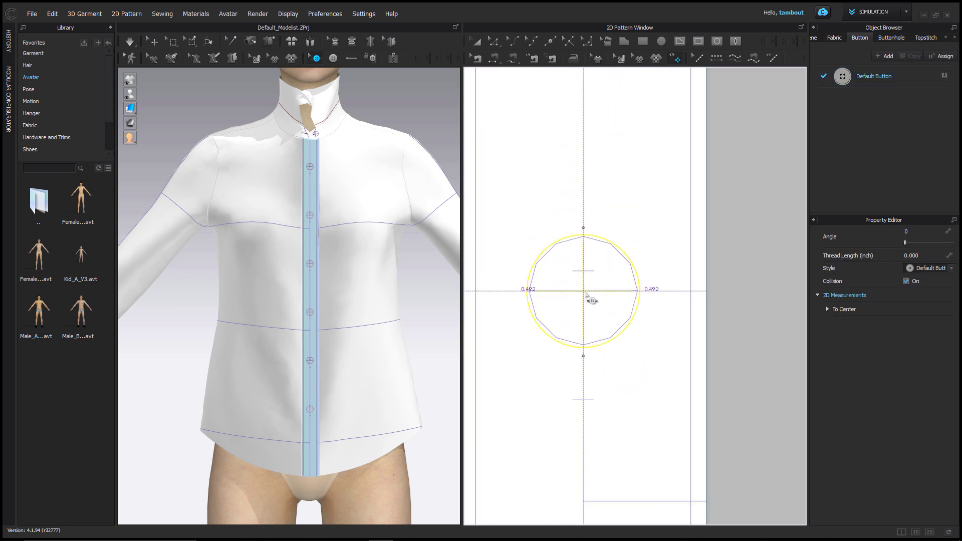
{"action": "key", "text": "ctrl+v"}
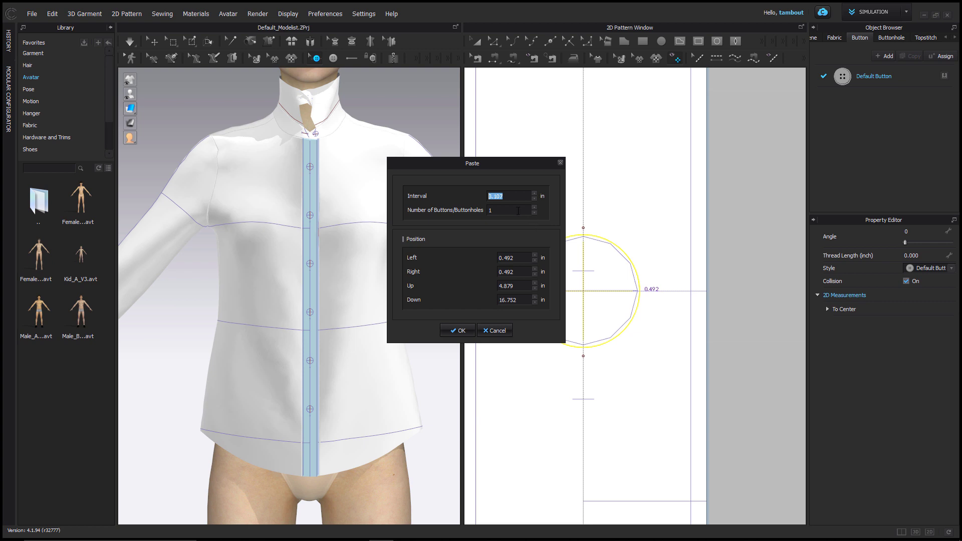
{"action": "left_click", "coordinate": [518, 211]}
{"action": "key", "text": "Return"}
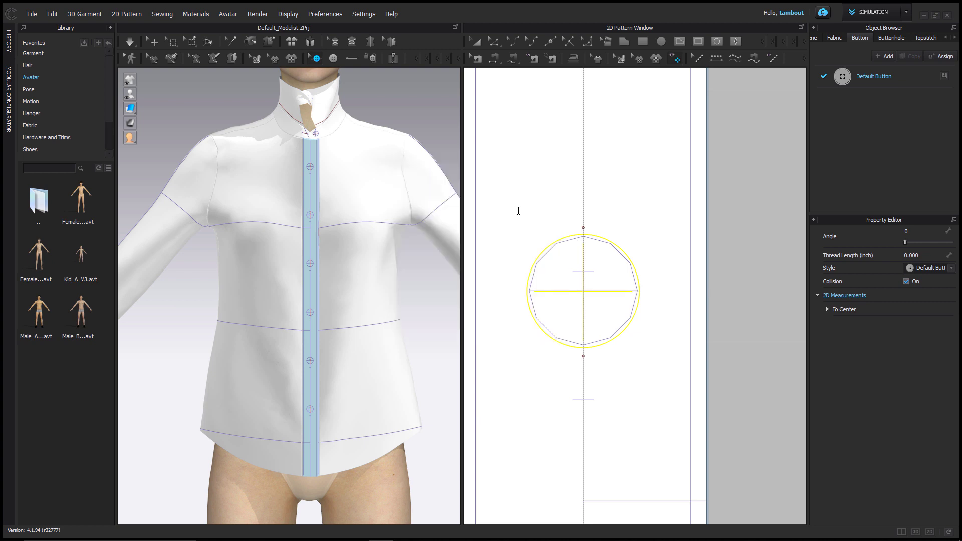
{"action": "scroll", "coordinate": [565, 244], "scroll_direction": "down", "scroll_amount": 3}
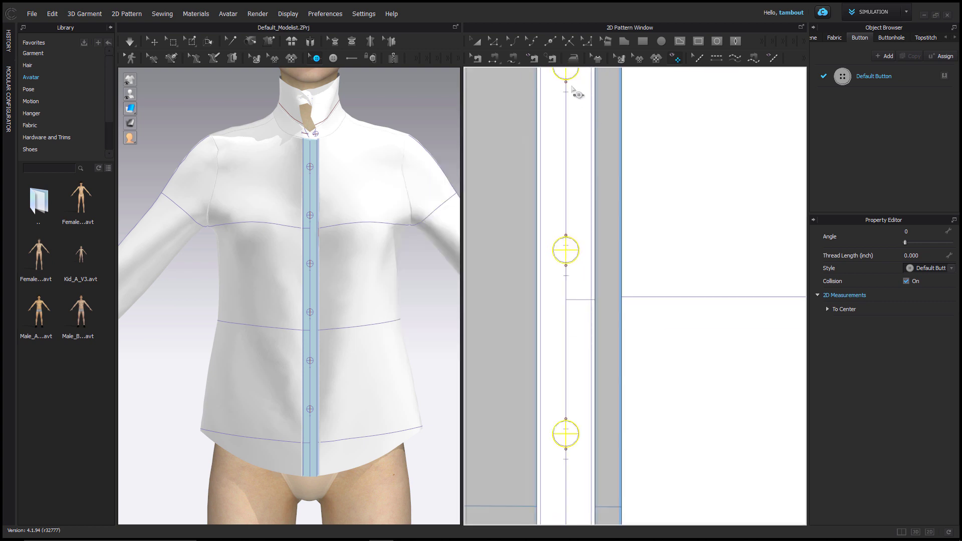
- Duplicate the placket's buttons as buttonholes onto the symmetric front placket
{"action": "scroll", "coordinate": [578, 94], "scroll_direction": "down", "scroll_amount": 3}
{"action": "right_click", "coordinate": [605, 161]}
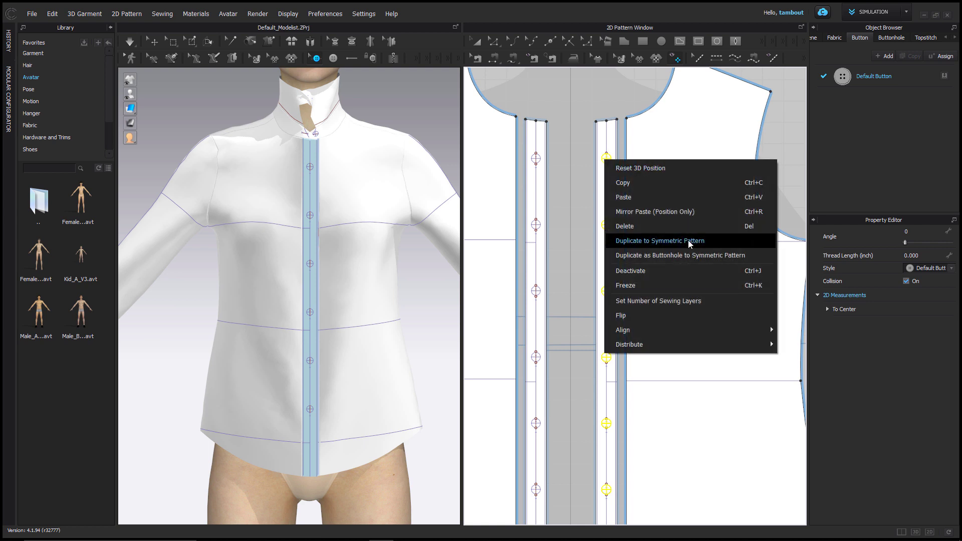
{"action": "left_click", "coordinate": [690, 254]}
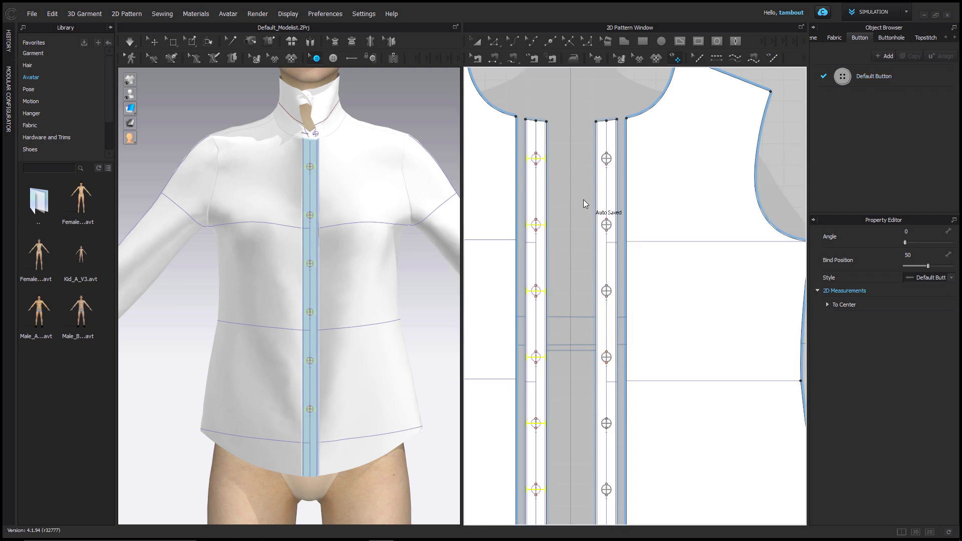
- Rotate the duplicated buttonholes to an angle of 90 and set the default buttonhole style's width to 0.45 in
{"action": "scroll", "coordinate": [532, 220], "scroll_direction": "up", "scroll_amount": 5}
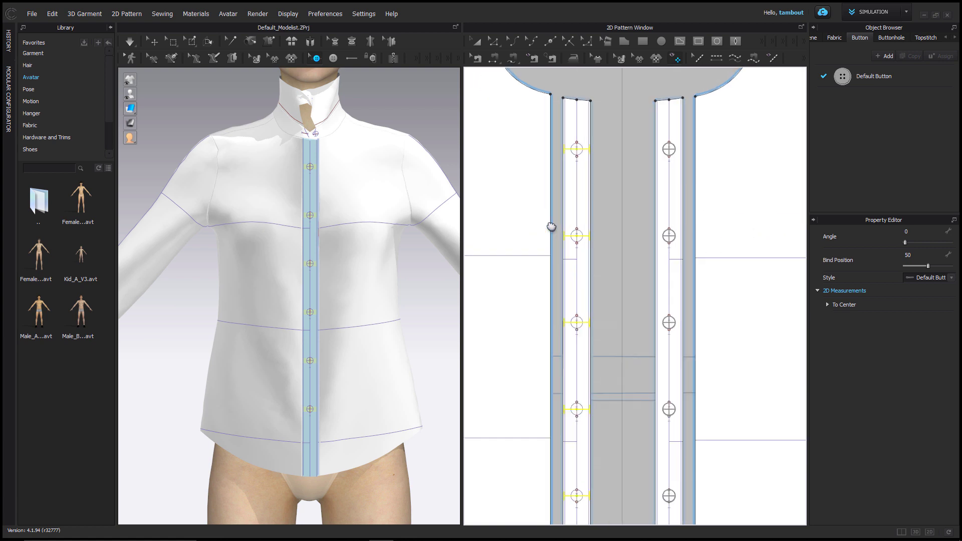
{"action": "left_click", "coordinate": [923, 232]}
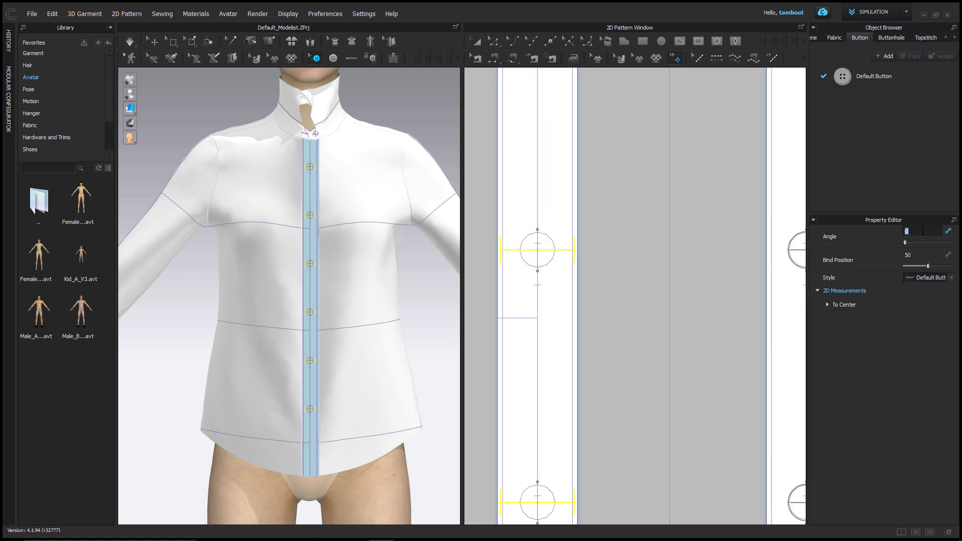
{"action": "key", "text": "Return"}
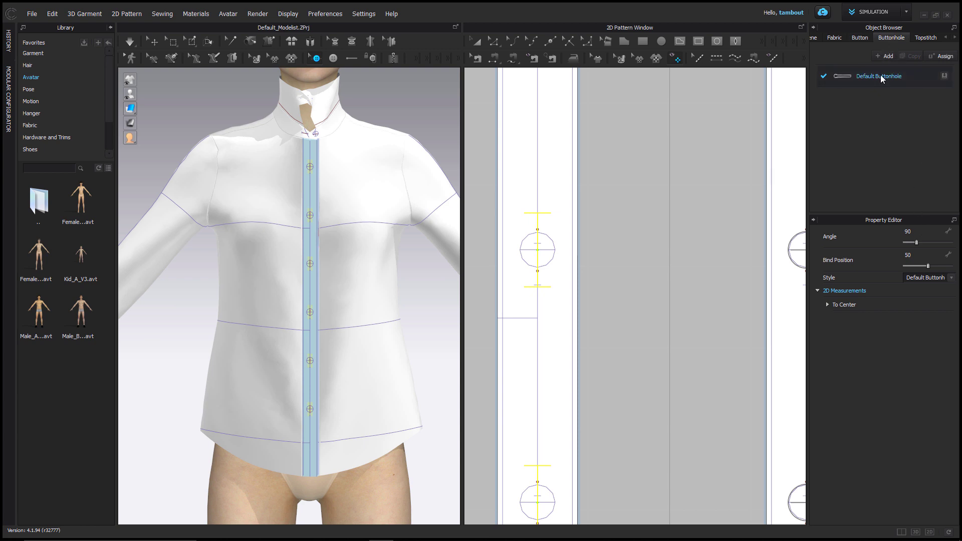
{"action": "left_click", "coordinate": [881, 78]}
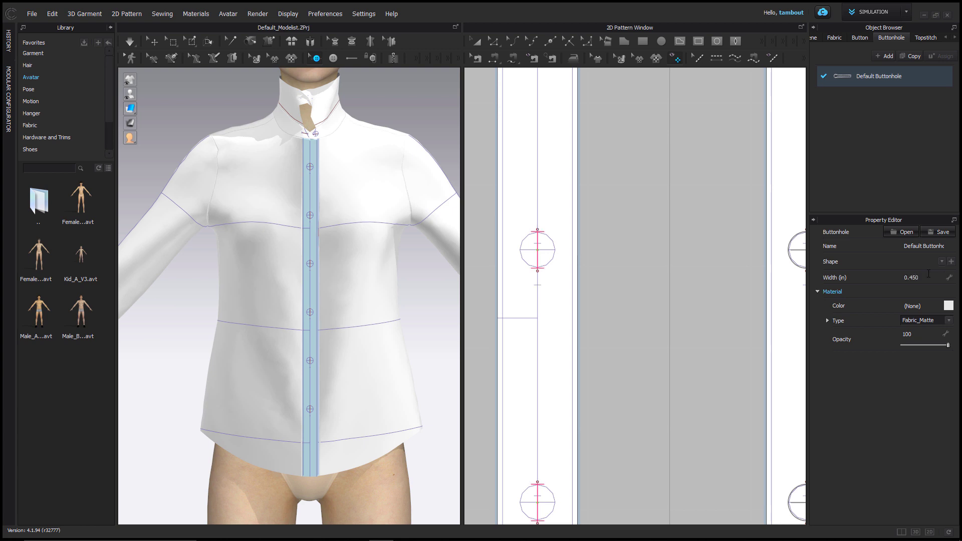
- Fasten all the front placket buttons to their matching buttonholes
{"action": "scroll", "coordinate": [681, 209], "scroll_direction": "down", "scroll_amount": 5}
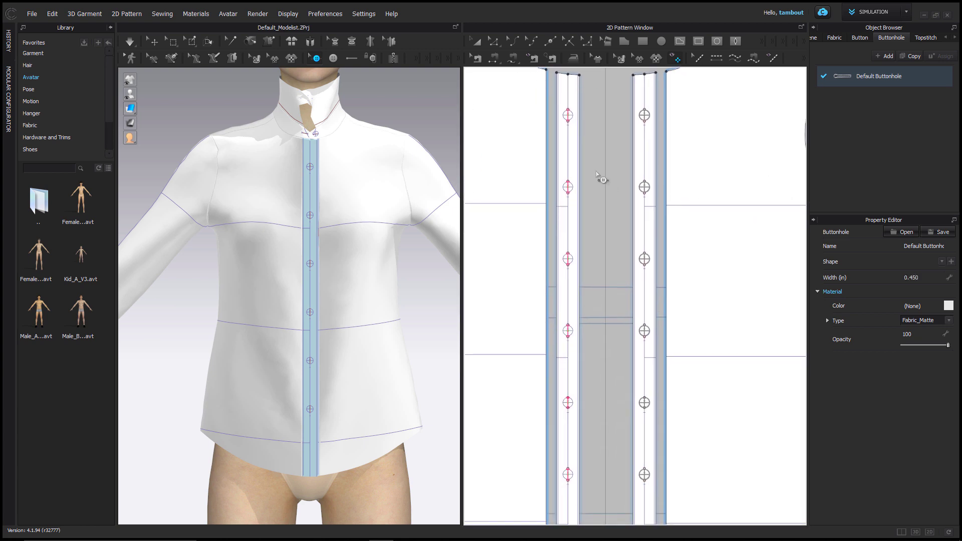
{"action": "left_click", "coordinate": [371, 58]}
{"action": "scroll", "coordinate": [627, 126], "scroll_direction": "down", "scroll_amount": 3}
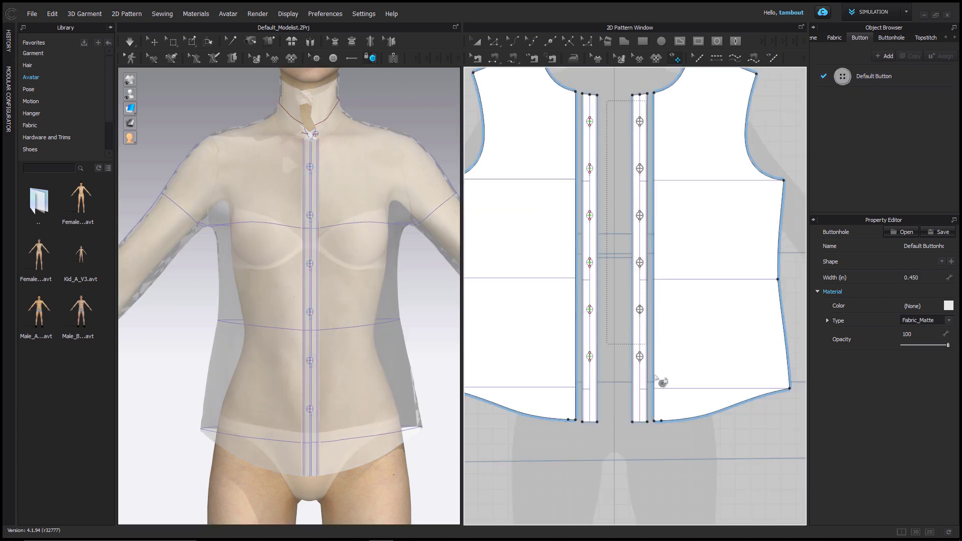
{"action": "scroll", "coordinate": [621, 165], "scroll_direction": "up", "scroll_amount": 3}
{"action": "left_click", "coordinate": [577, 135]}
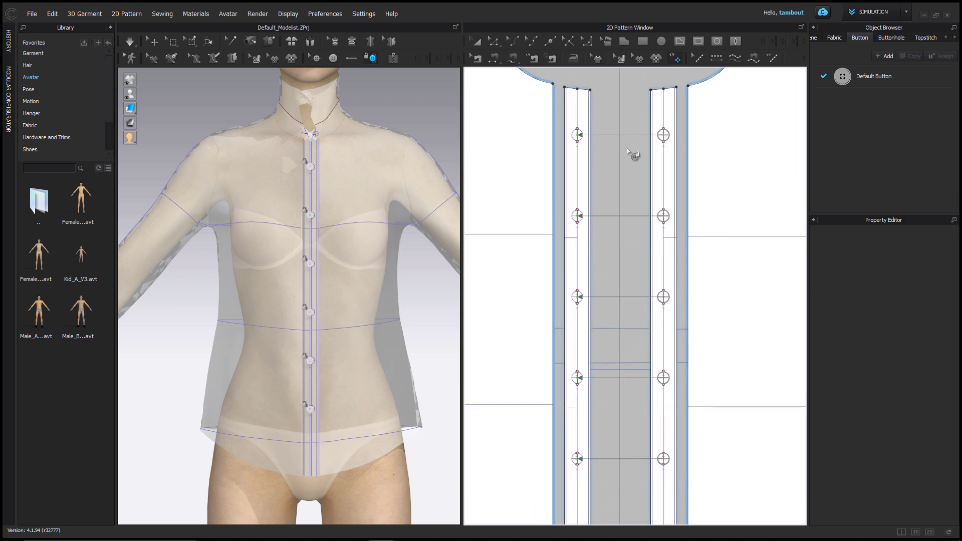
- Select all garment pieces, unfreeze the front plackets and simulate the buttoned shirt
{"action": "left_click", "coordinate": [154, 44]}
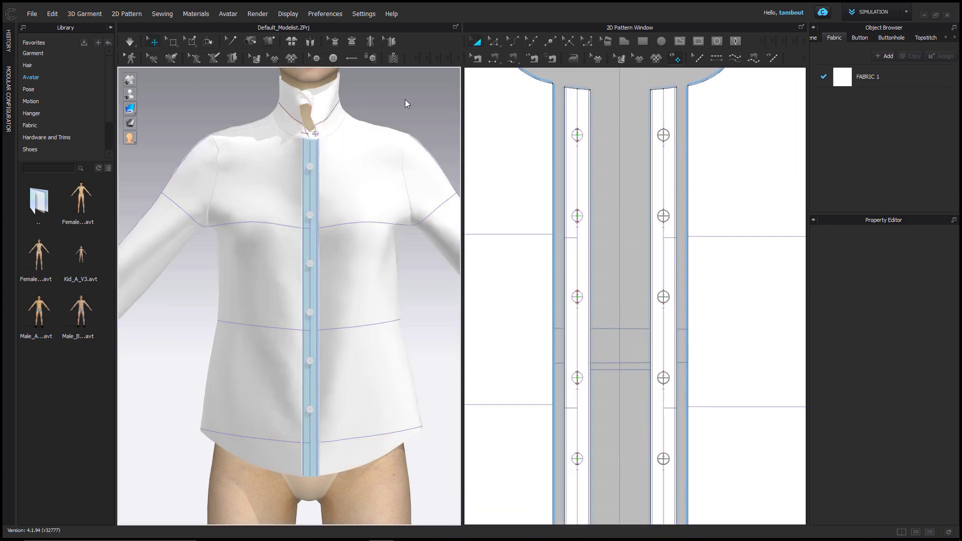
{"action": "key", "text": "ctrl+a"}
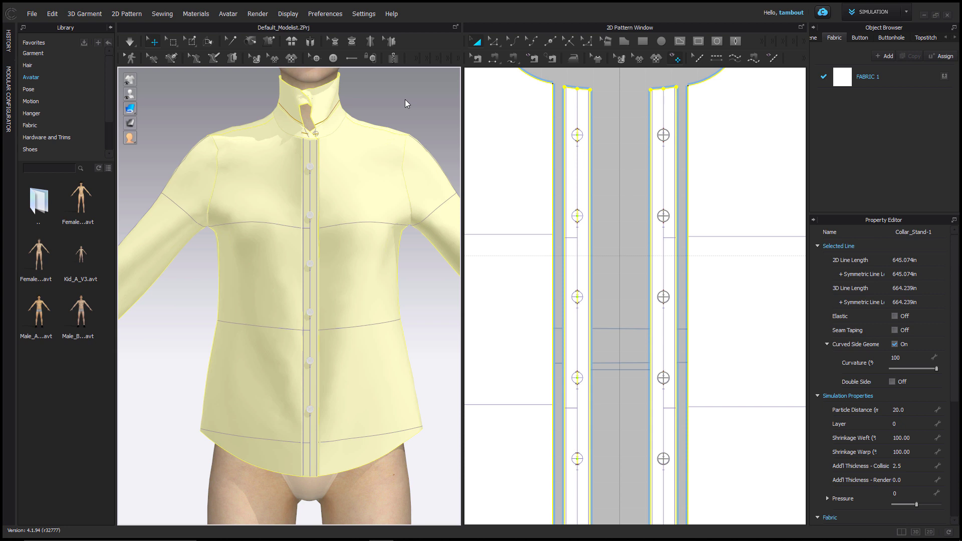
{"action": "key", "text": "space"}
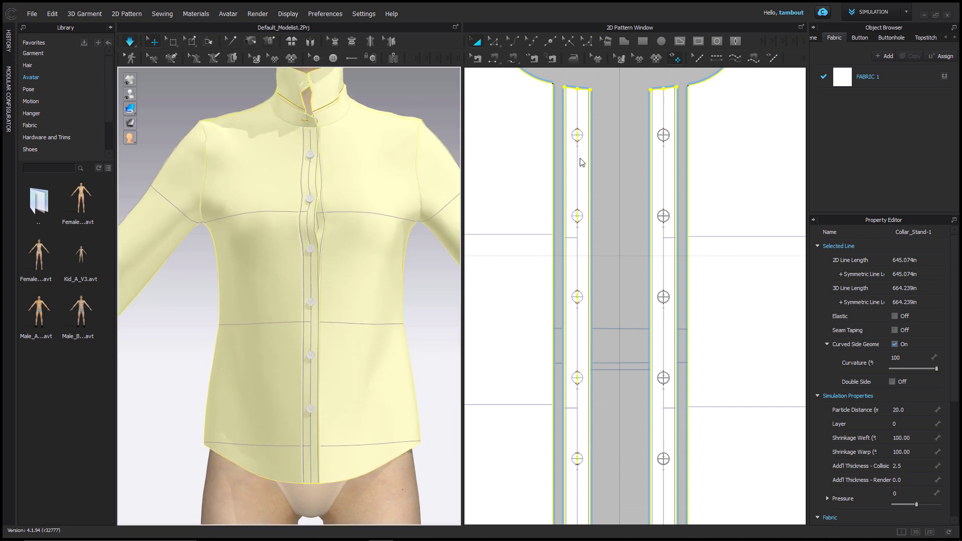
- Pin the collar stand's overlapping front corner and pull it further across the centre front while simulating
{"action": "middle_click_drag", "start_coordinate": [409, 95], "coordinate": [383, 185]}
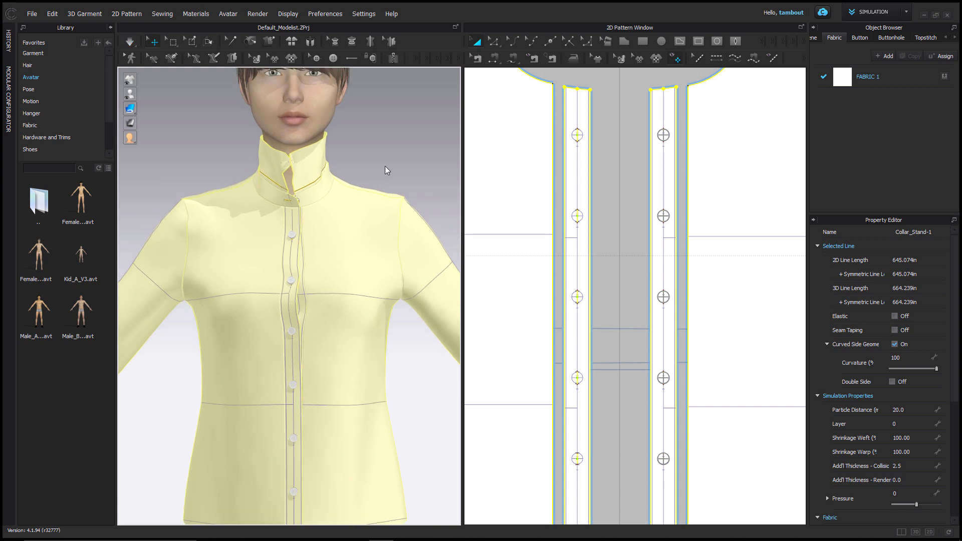
{"action": "scroll", "coordinate": [326, 183], "scroll_direction": "up", "scroll_amount": 6}
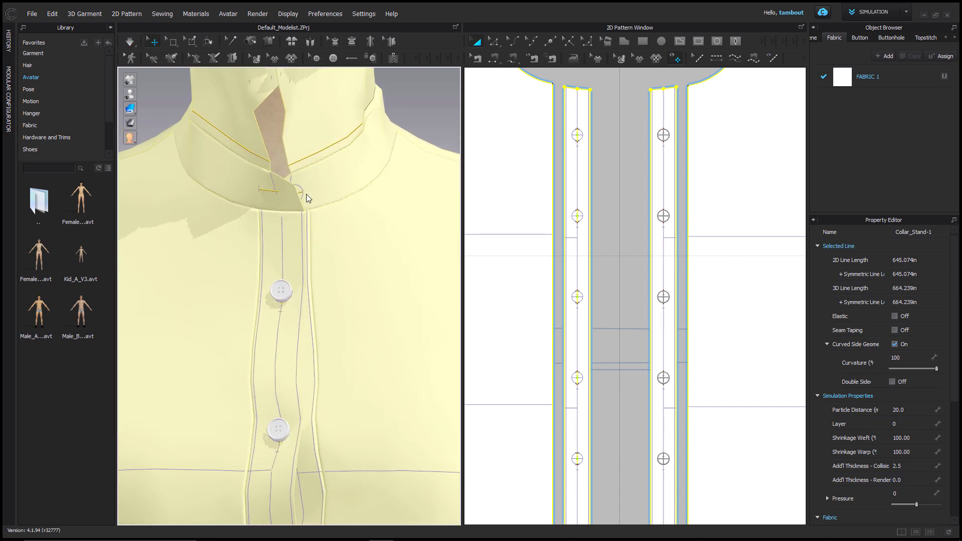
{"action": "key", "text": "space"}
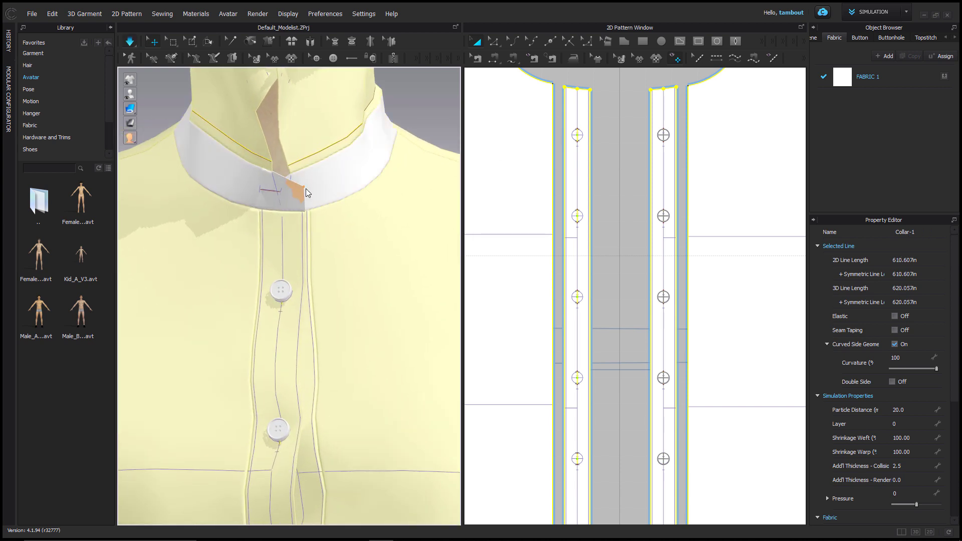
{"action": "left_click_drag", "start_coordinate": [305, 188], "coordinate": [336, 190]}
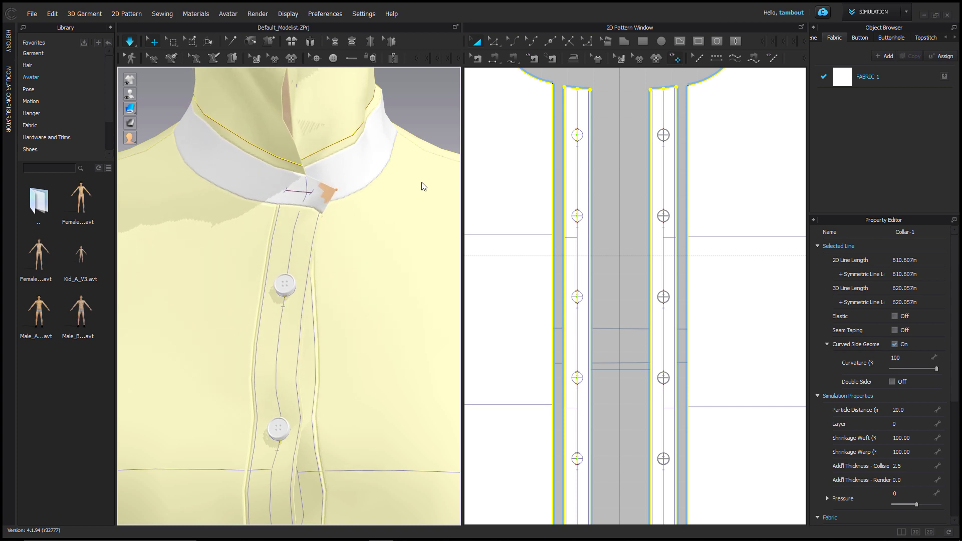
{"action": "key", "text": "space"}
- Place a button at the centre of the button mark on the collar stand pattern's left-hand end
{"action": "scroll", "coordinate": [659, 160], "scroll_direction": "down", "scroll_amount": 4}
{"action": "middle_click_drag", "start_coordinate": [717, 152], "coordinate": [495, 299]}
{"action": "scroll", "coordinate": [547, 237], "scroll_direction": "up", "scroll_amount": 1}
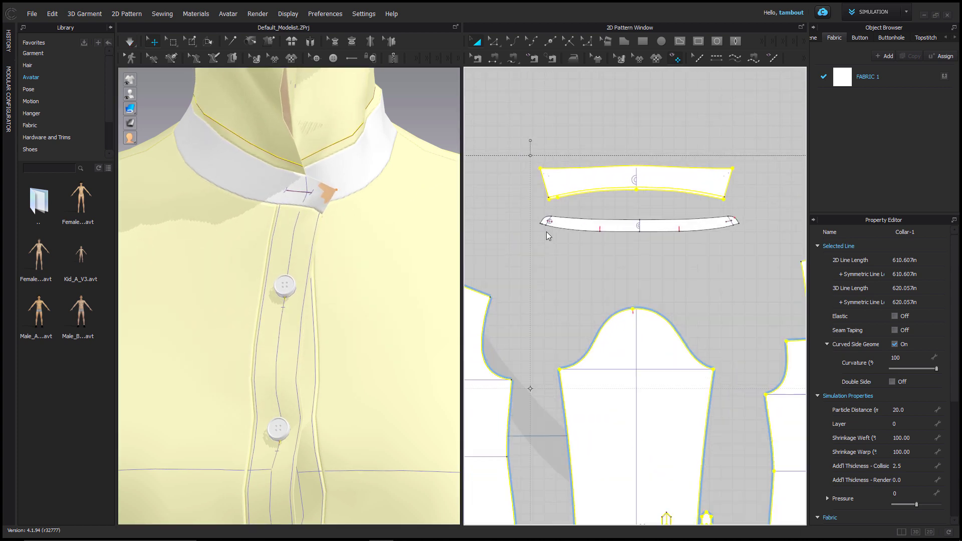
{"action": "scroll", "coordinate": [548, 236], "scroll_direction": "up", "scroll_amount": 3}
{"action": "left_click", "coordinate": [333, 58]}
{"action": "scroll", "coordinate": [558, 204], "scroll_direction": "up", "scroll_amount": 5}
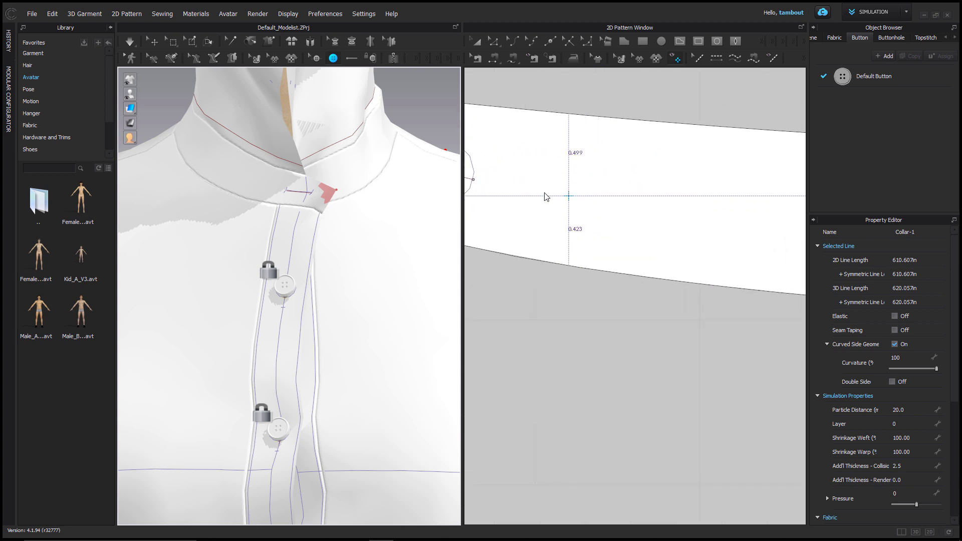
{"action": "left_click", "coordinate": [545, 201]}
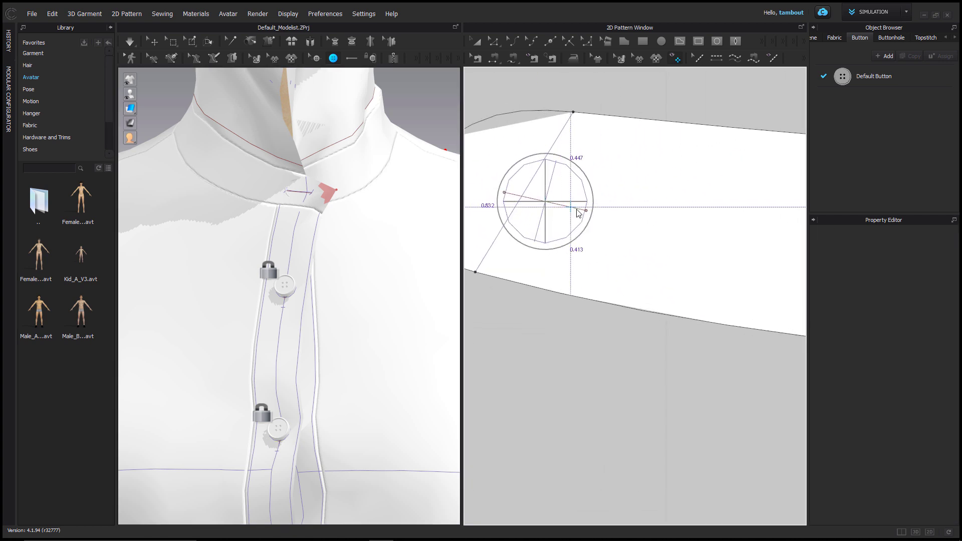
- Place a buttonhole at the centre of the slanted buttonhole mark on the collar stand pattern's right-hand end
{"action": "scroll", "coordinate": [626, 212], "scroll_direction": "down", "scroll_amount": 5}
{"action": "middle_click_drag", "start_coordinate": [769, 226], "coordinate": [546, 228]}
{"action": "scroll", "coordinate": [634, 228], "scroll_direction": "down", "scroll_amount": 3}
{"action": "middle_click_drag", "start_coordinate": [784, 229], "coordinate": [587, 228]}
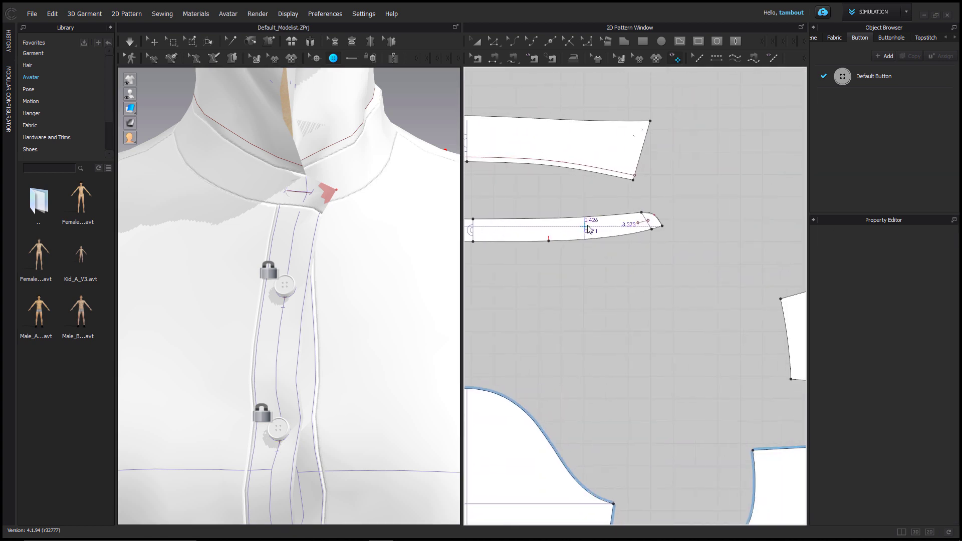
{"action": "scroll", "coordinate": [662, 216], "scroll_direction": "up", "scroll_amount": 6}
{"action": "left_click", "coordinate": [351, 58]}
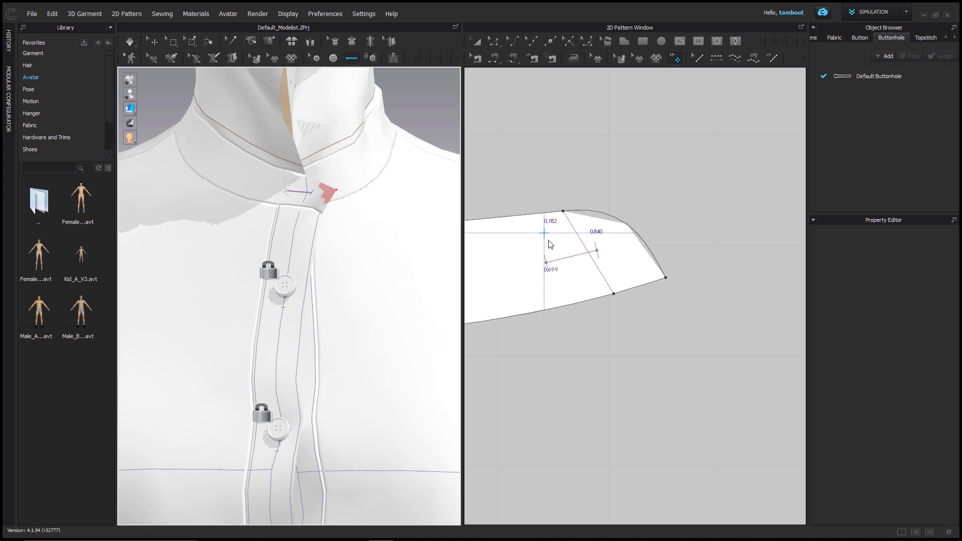
{"action": "scroll", "coordinate": [576, 251], "scroll_direction": "up", "scroll_amount": 3}
{"action": "left_click", "coordinate": [570, 261]}
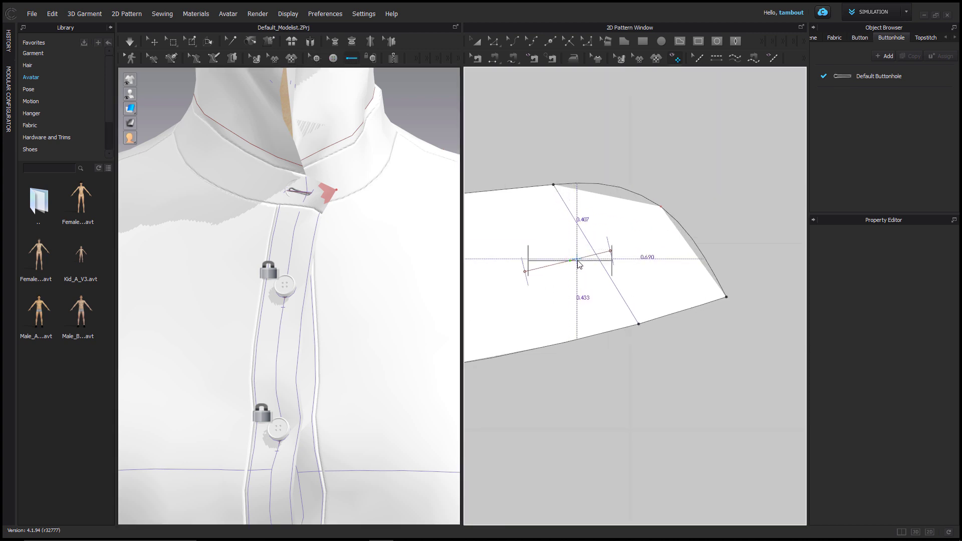
- Set the collar stand buttonhole's angle to 15 and align it with the slanted mark
{"action": "left_click", "coordinate": [315, 59]}
{"action": "left_click", "coordinate": [570, 261]}
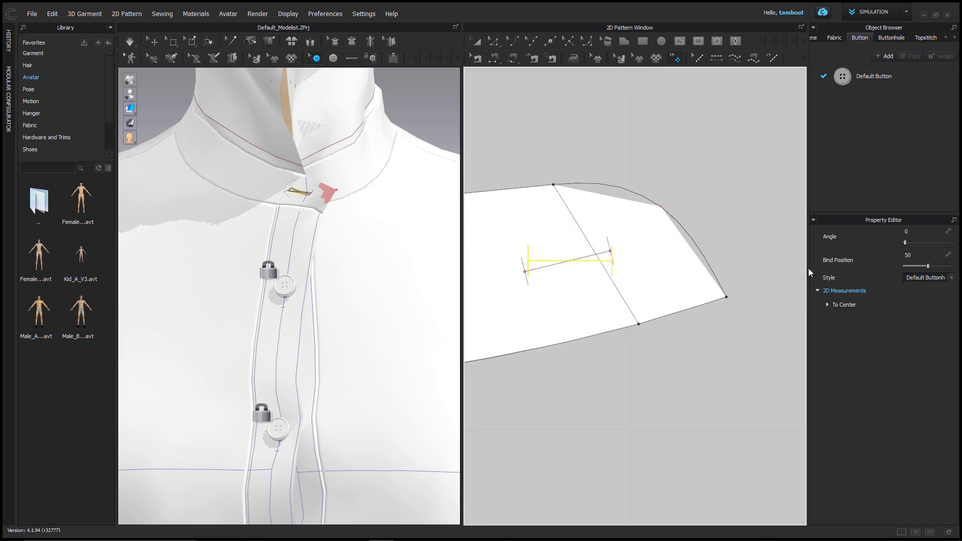
{"action": "type", "text": "15"}
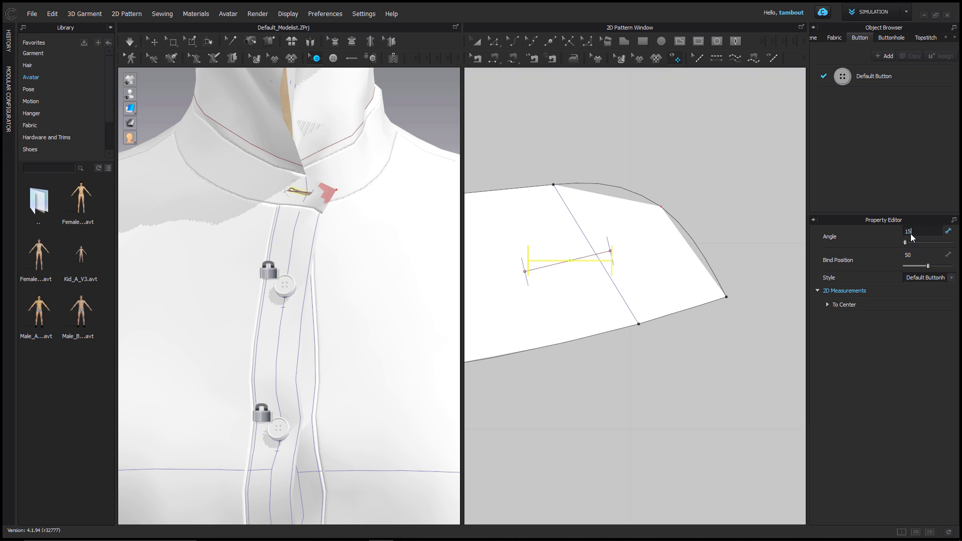
{"action": "key", "text": "Return"}
{"action": "scroll", "coordinate": [512, 215], "scroll_direction": "up", "scroll_amount": 3}
{"action": "left_click_drag", "start_coordinate": [568, 315], "coordinate": [597, 324]}
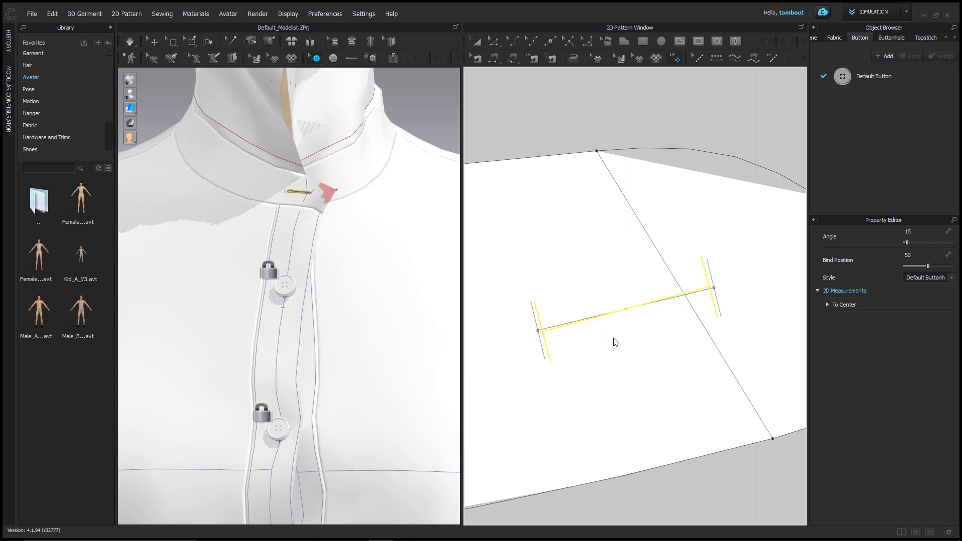
- Fasten the collar stand's button to its buttonhole
{"action": "left_click", "coordinate": [369, 60]}
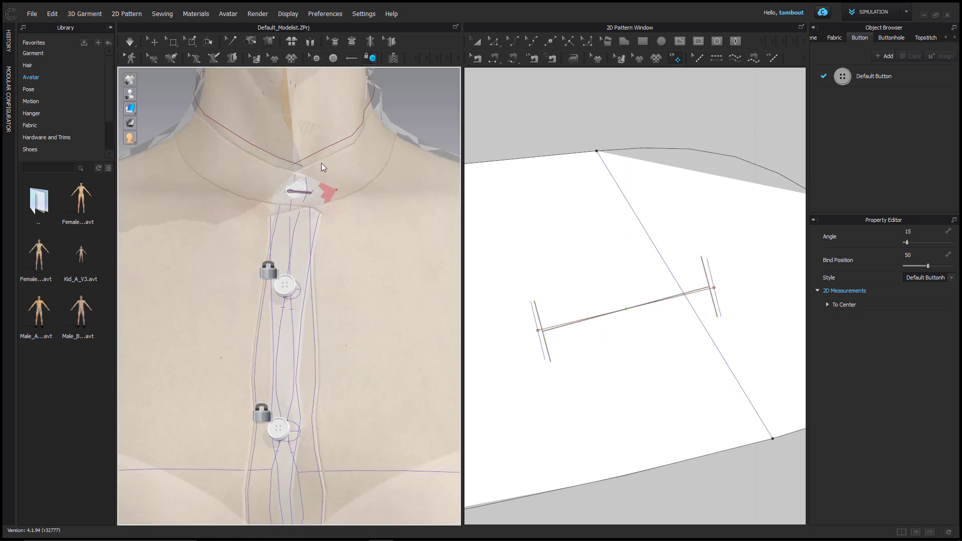
{"action": "left_click", "coordinate": [299, 189]}
{"action": "left_click", "coordinate": [154, 42]}
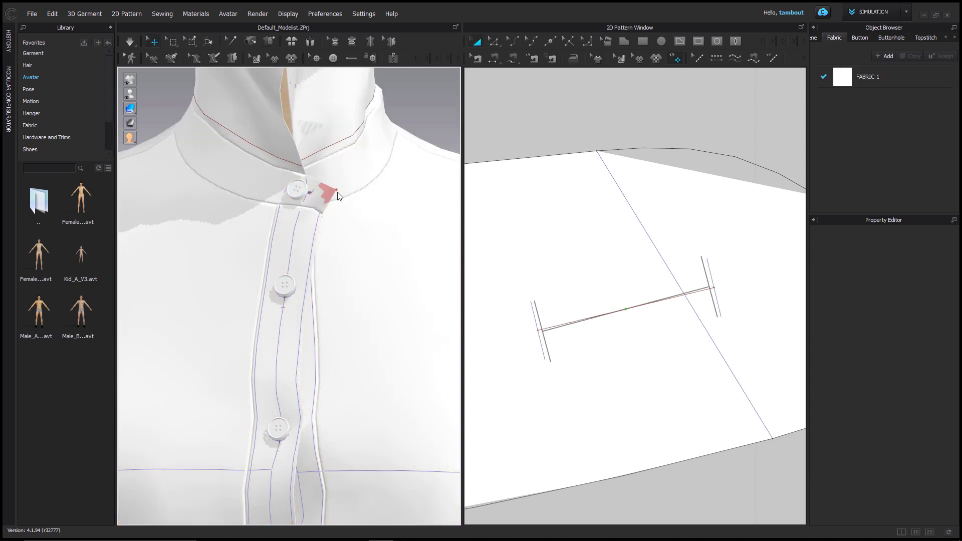
- Remove the pin from the collar stand's front corner and simulate the garment so the fastened collar settles
{"action": "right_click", "coordinate": [336, 191]}
{"action": "left_click", "coordinate": [365, 216]}
{"action": "key", "text": "space"}
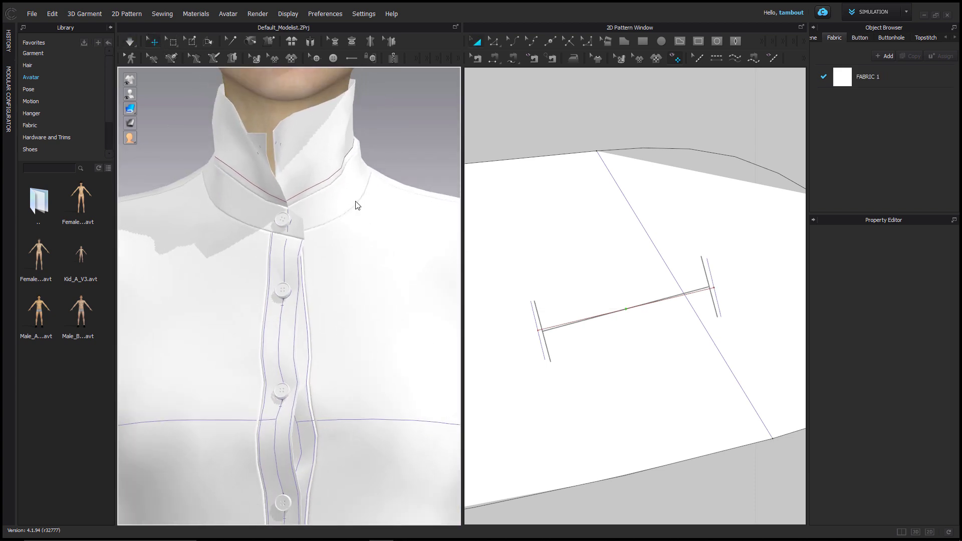
- Pin the avatar's right cuff at its button mark and start simulating the garment
{"action": "scroll", "coordinate": [353, 246], "scroll_direction": "down", "scroll_amount": 7}
{"action": "middle_click_drag", "start_coordinate": [333, 290], "coordinate": [466, 95]}
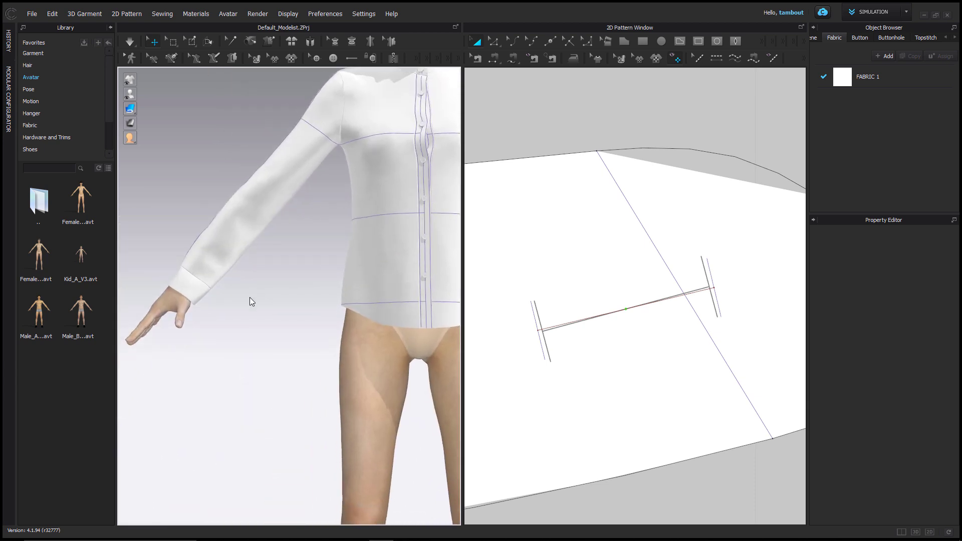
{"action": "left_click", "coordinate": [186, 284]}
{"action": "scroll", "coordinate": [200, 290], "scroll_direction": "up", "scroll_amount": 6}
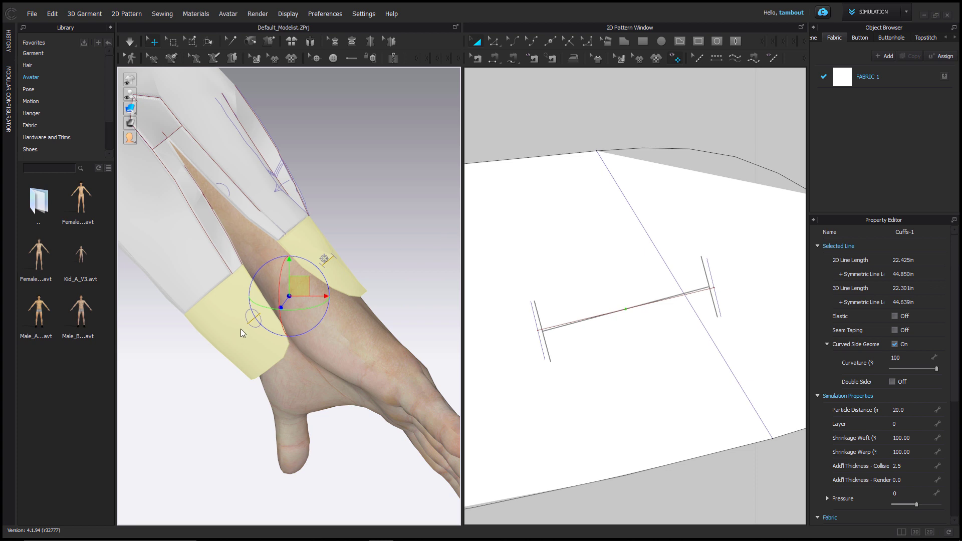
{"action": "key", "text": "Escape"}
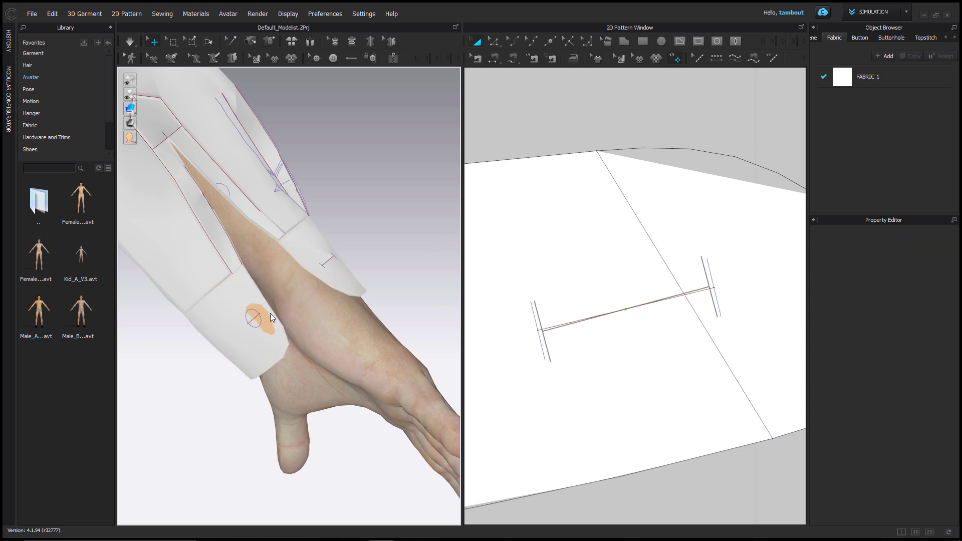
{"action": "left_click_drag", "start_coordinate": [265, 314], "coordinate": [280, 297]}
{"action": "right_click_drag", "start_coordinate": [280, 297], "coordinate": [257, 303]}
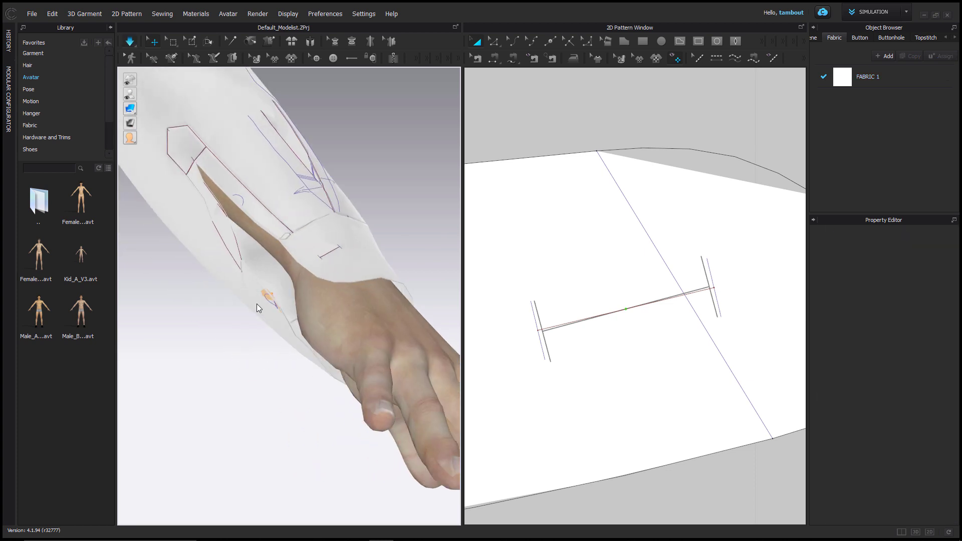
- Pull the pinned button end of the right cuff around the wrist towards the buttonhole end
{"action": "left_click", "coordinate": [270, 296]}
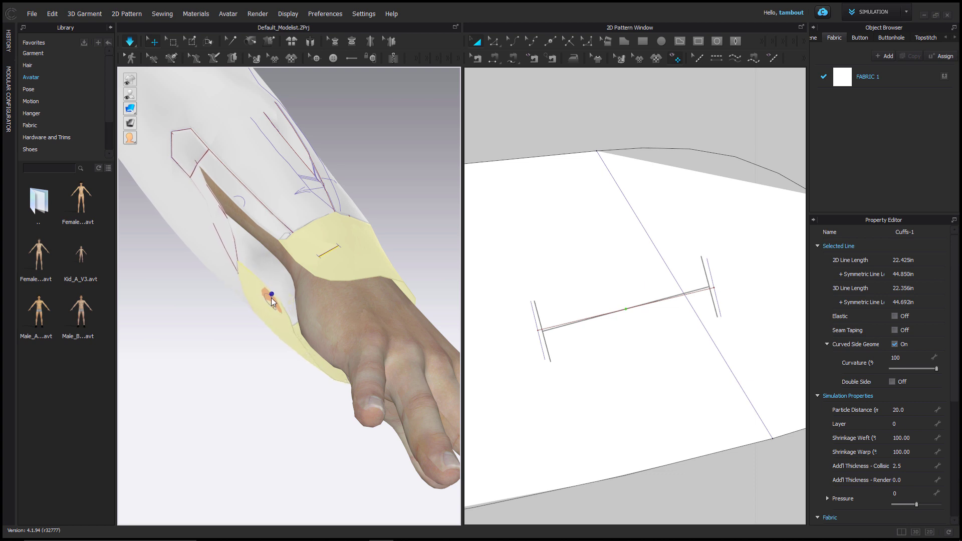
{"action": "right_click_drag", "start_coordinate": [291, 291], "coordinate": [273, 299]}
{"action": "left_click", "coordinate": [275, 300]}
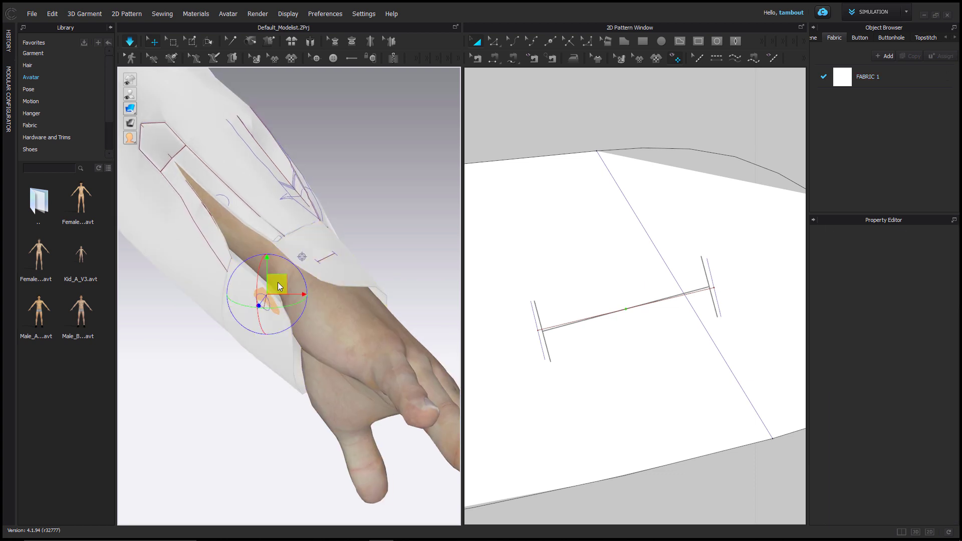
{"action": "left_click_drag", "start_coordinate": [279, 286], "coordinate": [308, 258]}
{"action": "right_click_drag", "start_coordinate": [335, 282], "coordinate": [279, 253]}
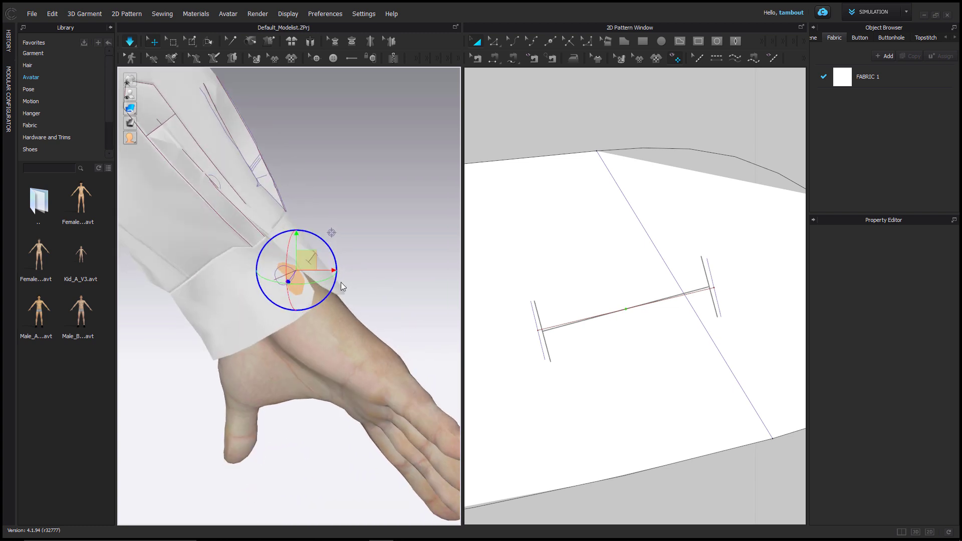
{"action": "mouse_move", "coordinate": [324, 275]}
{"action": "right_mouse_down"}
{"action": "mouse_move", "coordinate": [301, 271]}
{"action": "mouse_move", "coordinate": [320, 231]}
{"action": "mouse_move", "coordinate": [294, 253]}
{"action": "mouse_move", "coordinate": [320, 258]}
{"action": "right_mouse_up"}
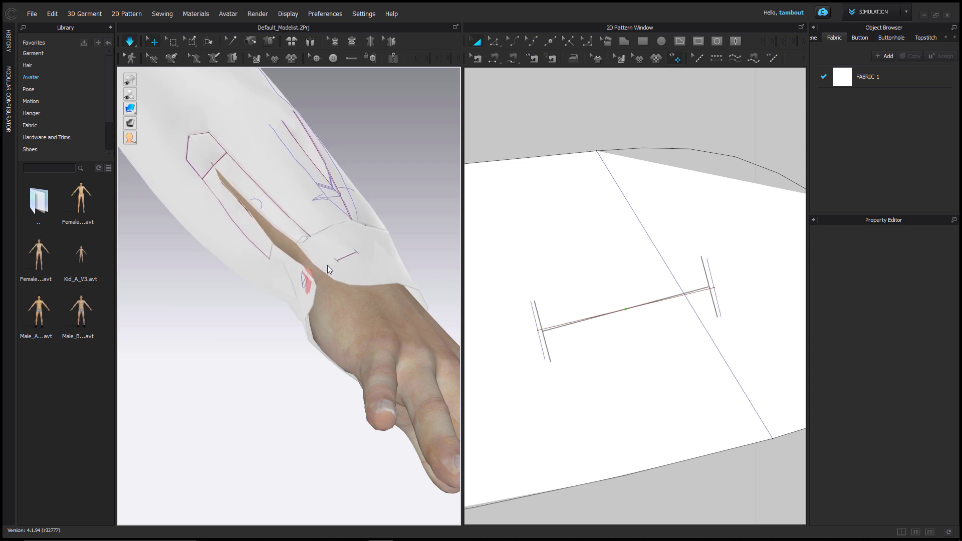
- Pin the buttonhole end of the right cuff and pull it across the wrist over the button end
{"action": "left_click_drag", "start_coordinate": [335, 263], "coordinate": [301, 238]}
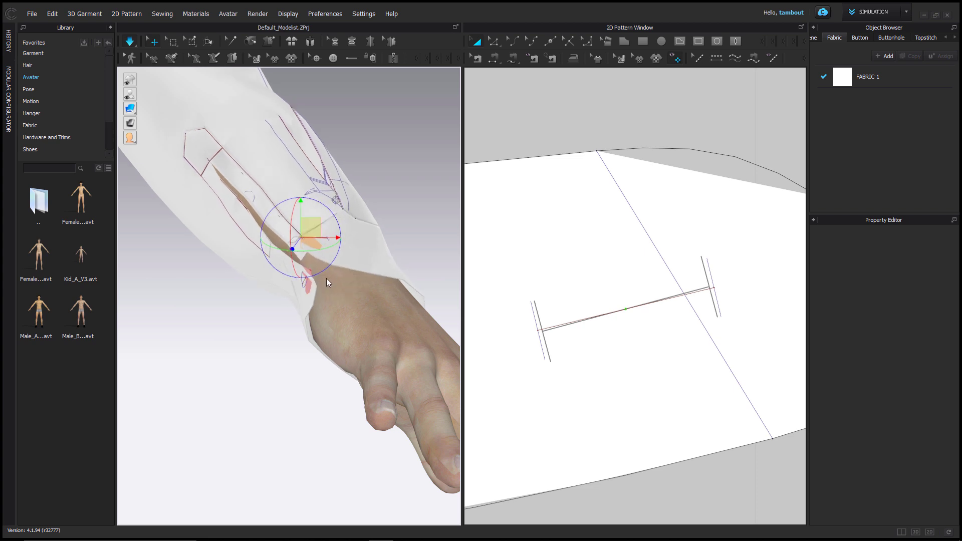
{"action": "right_click_drag", "start_coordinate": [326, 278], "coordinate": [352, 260]}
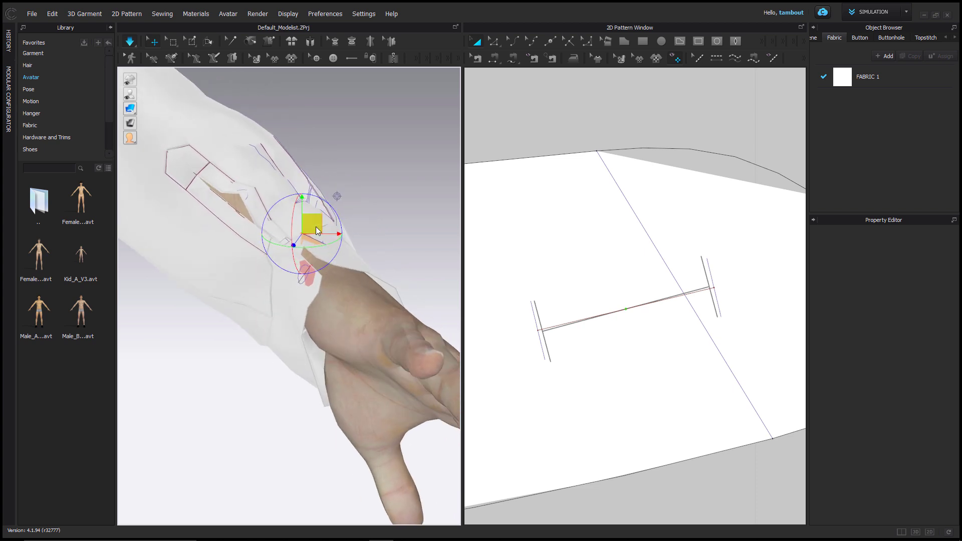
{"action": "left_click_drag", "start_coordinate": [321, 226], "coordinate": [264, 219]}
{"action": "right_click_drag", "start_coordinate": [263, 220], "coordinate": [289, 217]}
{"action": "left_click_drag", "start_coordinate": [289, 217], "coordinate": [290, 274]}
{"action": "right_click_drag", "start_coordinate": [289, 275], "coordinate": [420, 240]}
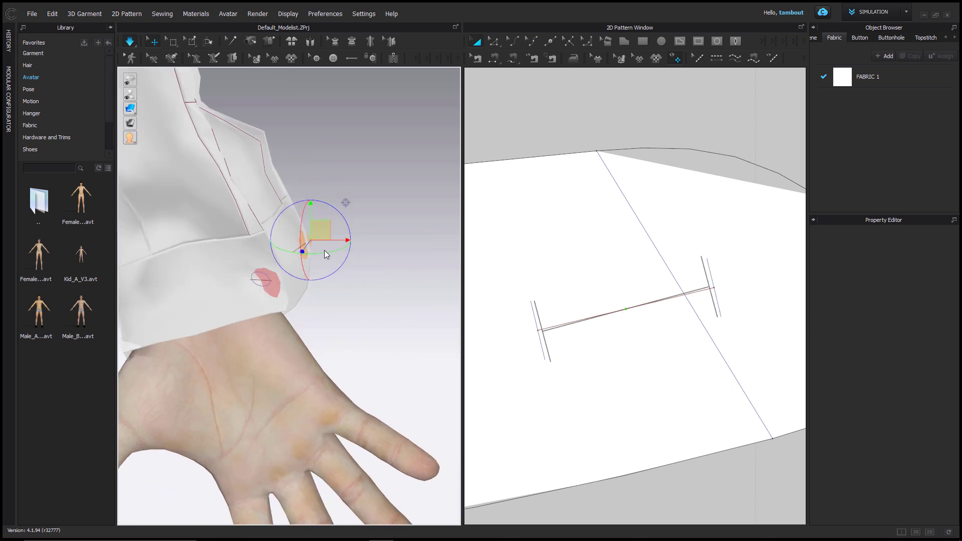
{"action": "left_click_drag", "start_coordinate": [316, 233], "coordinate": [292, 263]}
{"action": "mouse_move", "coordinate": [325, 271]}
{"action": "right_mouse_down"}
{"action": "mouse_move", "coordinate": [245, 303]}
{"action": "mouse_move", "coordinate": [321, 273]}
{"action": "right_mouse_up"}
{"action": "left_click_drag", "start_coordinate": [337, 258], "coordinate": [312, 260]}
{"action": "right_click_drag", "start_coordinate": [314, 264], "coordinate": [203, 422]}
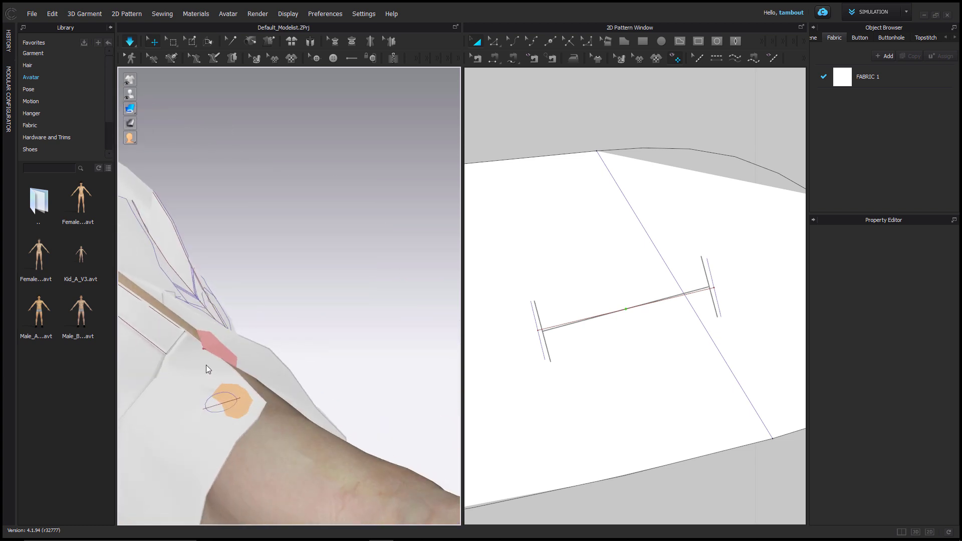
- Adjust the pinned ends of the right cuff so the buttonhole mark overlaps the button mark
{"action": "right_click_drag", "start_coordinate": [186, 338], "coordinate": [264, 422]}
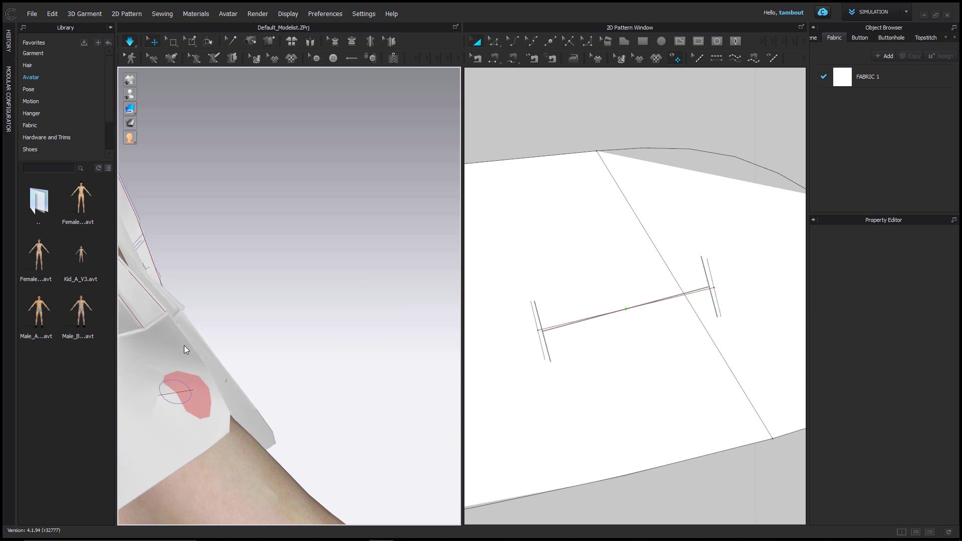
{"action": "right_click_drag", "start_coordinate": [193, 356], "coordinate": [173, 401]}
{"action": "left_click", "coordinate": [170, 320]}
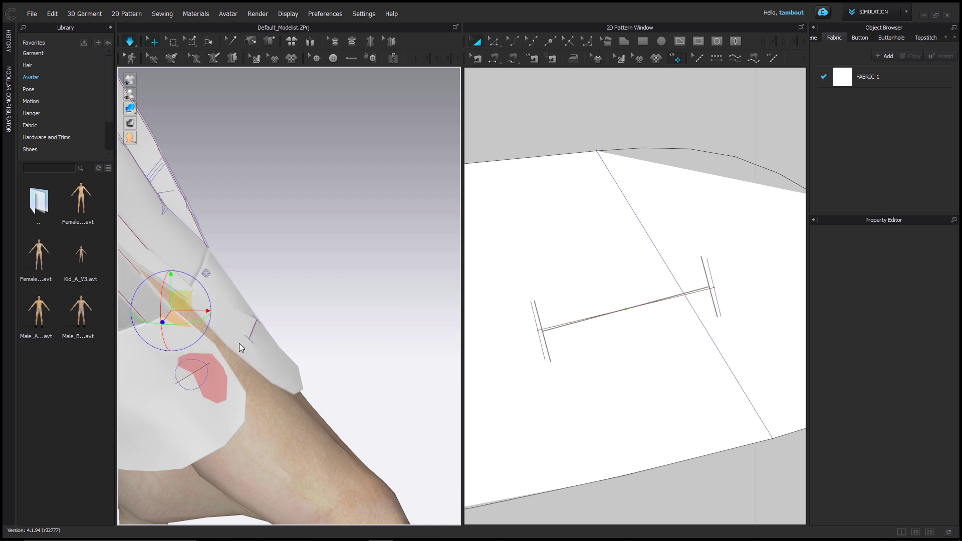
{"action": "right_click_drag", "start_coordinate": [239, 343], "coordinate": [200, 393]}
{"action": "scroll", "coordinate": [254, 359], "scroll_direction": "down", "scroll_amount": 5}
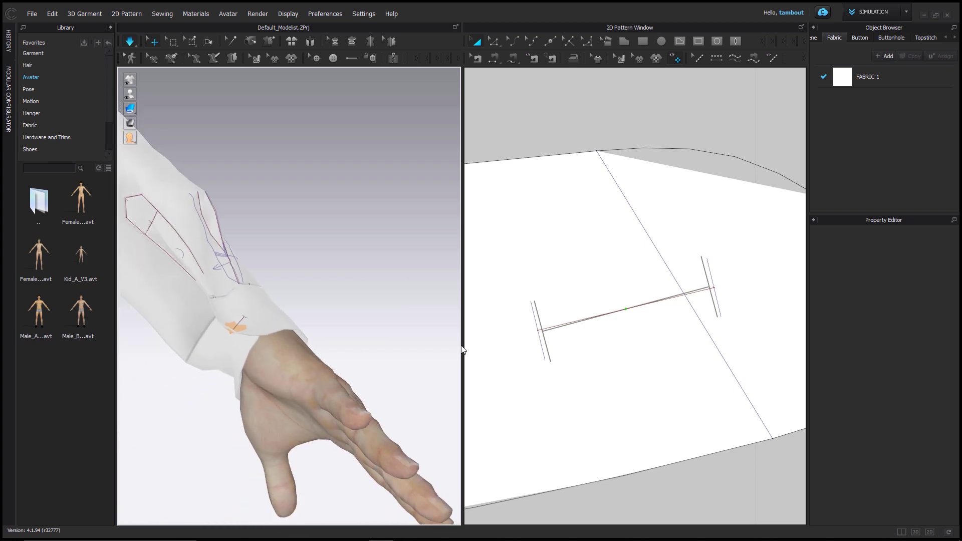
{"action": "scroll", "coordinate": [544, 344], "scroll_direction": "down", "scroll_amount": 5}
- Place a buttonhole at the centre of the buttonhole mark on the cuff pattern
{"action": "left_click", "coordinate": [253, 324]}
{"action": "scroll", "coordinate": [540, 362], "scroll_direction": "down", "scroll_amount": 5}
{"action": "middle_click_drag", "start_coordinate": [540, 362], "coordinate": [767, 280]}
{"action": "scroll", "coordinate": [652, 380], "scroll_direction": "down", "scroll_amount": 4}
{"action": "middle_click_drag", "start_coordinate": [601, 390], "coordinate": [771, 239]}
{"action": "scroll", "coordinate": [552, 402], "scroll_direction": "up", "scroll_amount": 10}
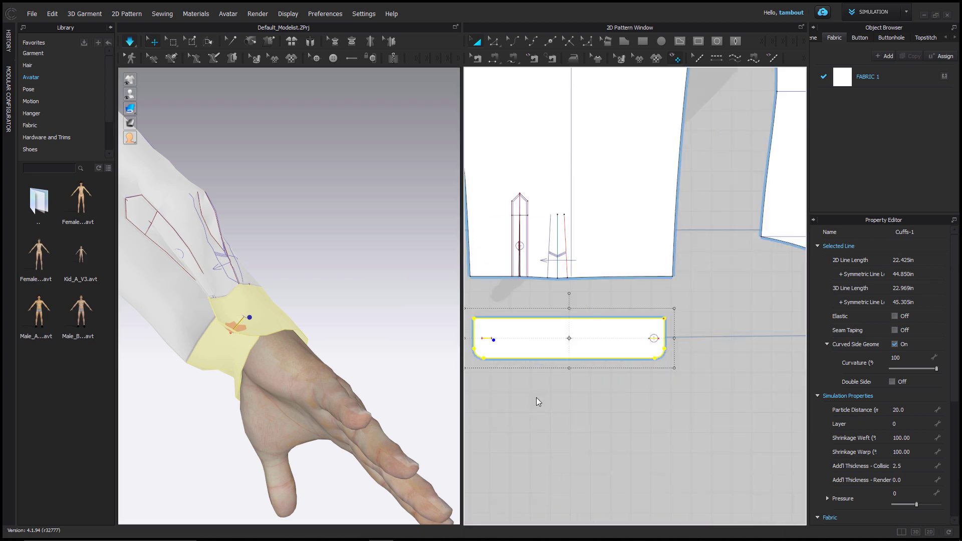
{"action": "middle_click_drag", "start_coordinate": [538, 152], "coordinate": [607, 314]}
{"action": "left_click", "coordinate": [352, 58]}
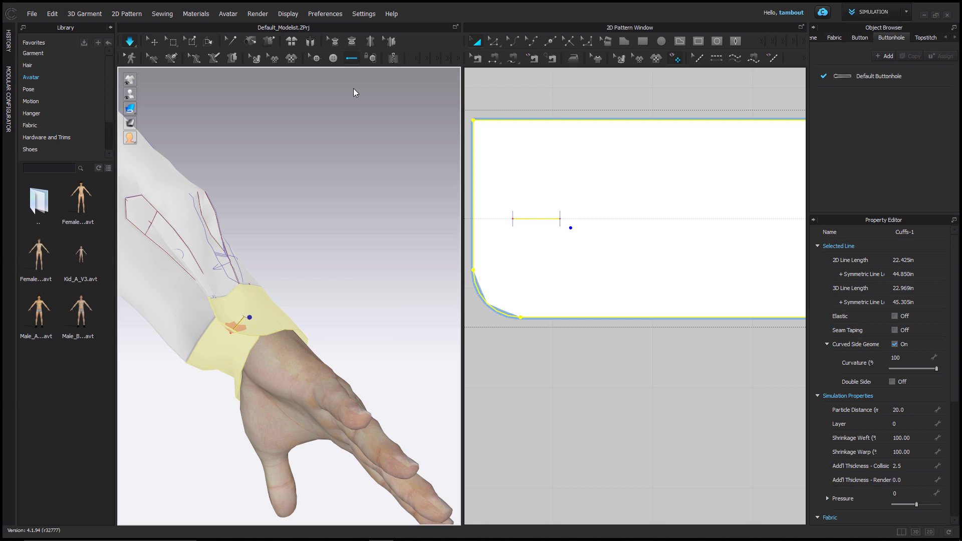
{"action": "left_click", "coordinate": [536, 219]}
- Place a button at the centre of the circular mark on the cuff pattern's opposite end
{"action": "scroll", "coordinate": [594, 248], "scroll_direction": "down", "scroll_amount": 4}
{"action": "middle_click_drag", "start_coordinate": [731, 239], "coordinate": [421, 249]}
{"action": "left_click", "coordinate": [333, 58]}
{"action": "scroll", "coordinate": [576, 240], "scroll_direction": "up", "scroll_amount": 8}
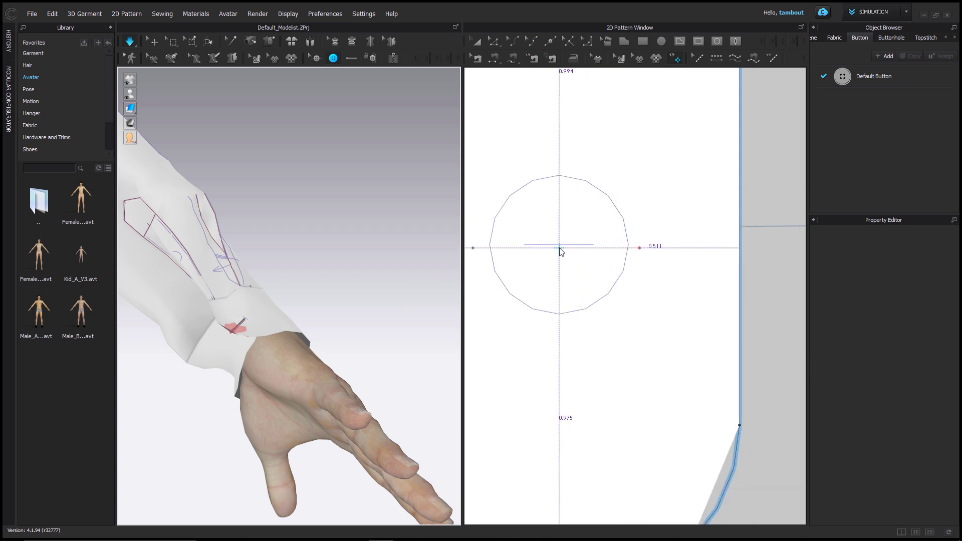
{"action": "left_click", "coordinate": [560, 248]}
- Fasten the right cuff's button to its buttonhole in the 3D view
{"action": "left_click", "coordinate": [365, 60]}
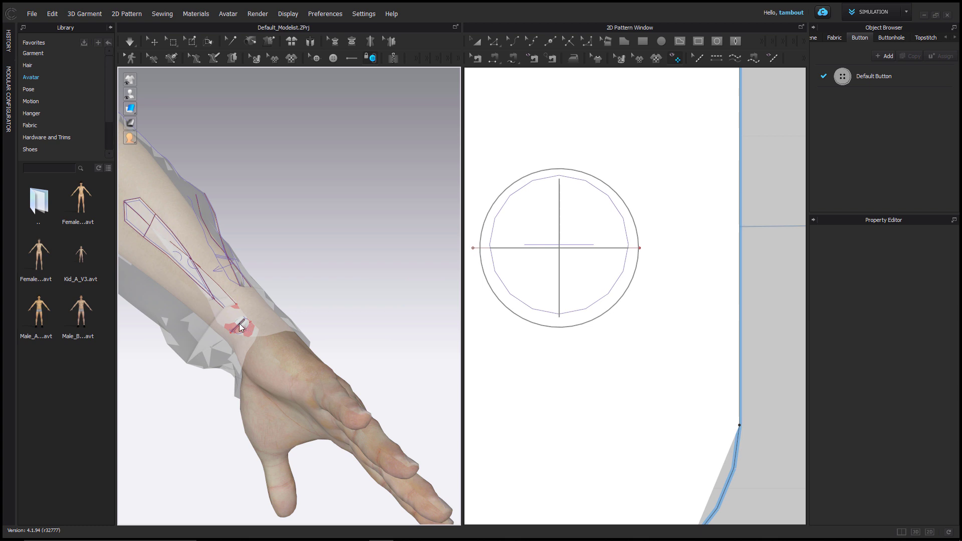
{"action": "scroll", "coordinate": [295, 369], "scroll_direction": "up", "scroll_amount": 5}
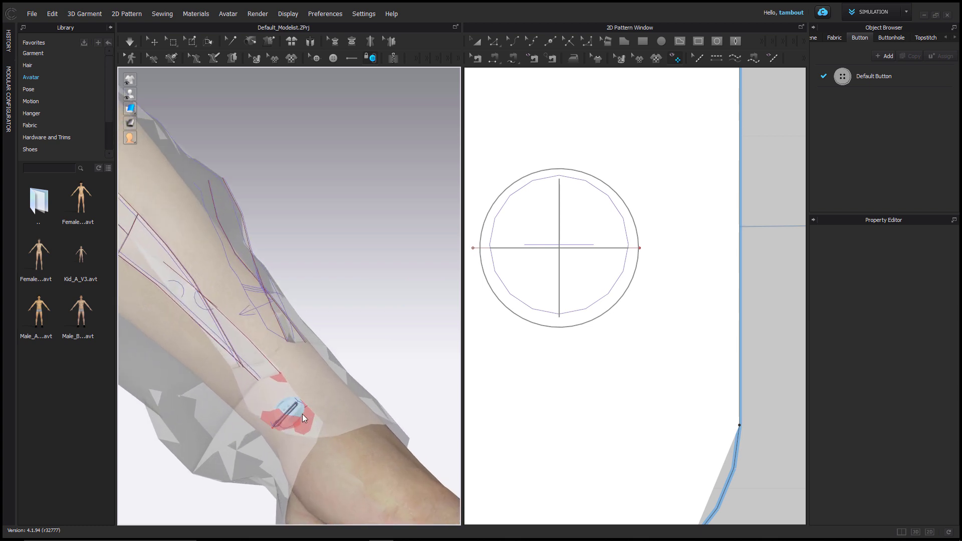
{"action": "right_click_drag", "start_coordinate": [302, 414], "coordinate": [315, 412]}
{"action": "left_click", "coordinate": [298, 395]}
{"action": "left_click", "coordinate": [291, 413]}
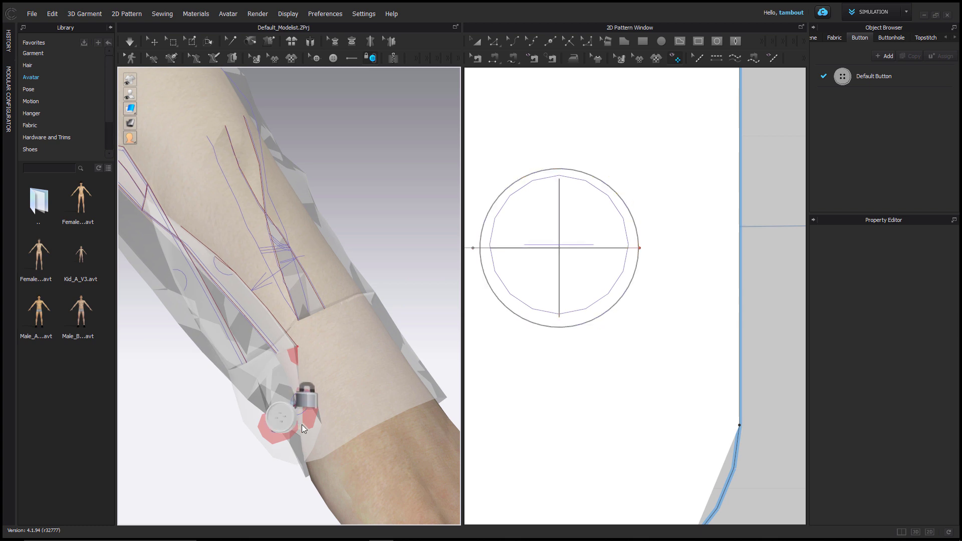
- Delete all pins and simulate the garment with the right cuff fastened
{"action": "scroll", "coordinate": [287, 404], "scroll_direction": "down", "scroll_amount": 1}
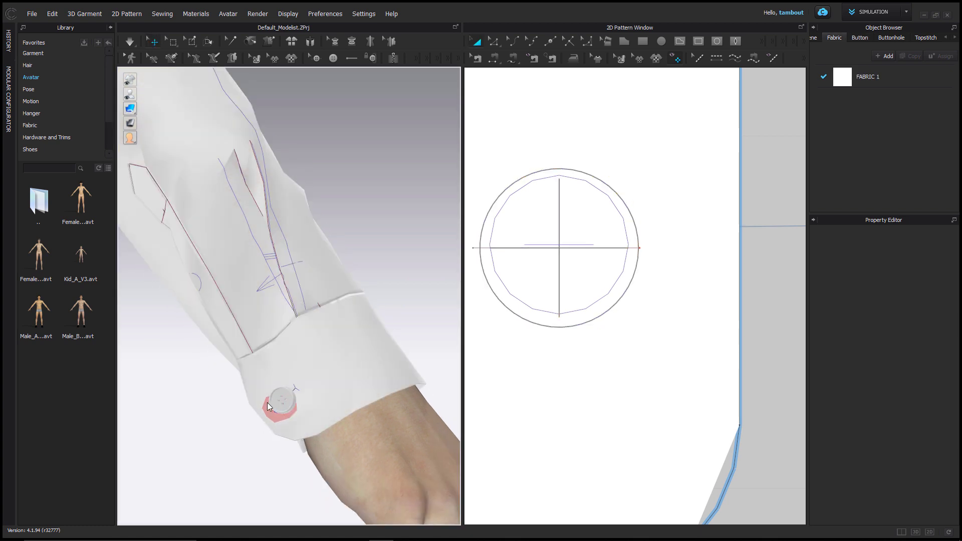
{"action": "right_click", "coordinate": [272, 413]}
{"action": "right_click", "coordinate": [273, 419]}
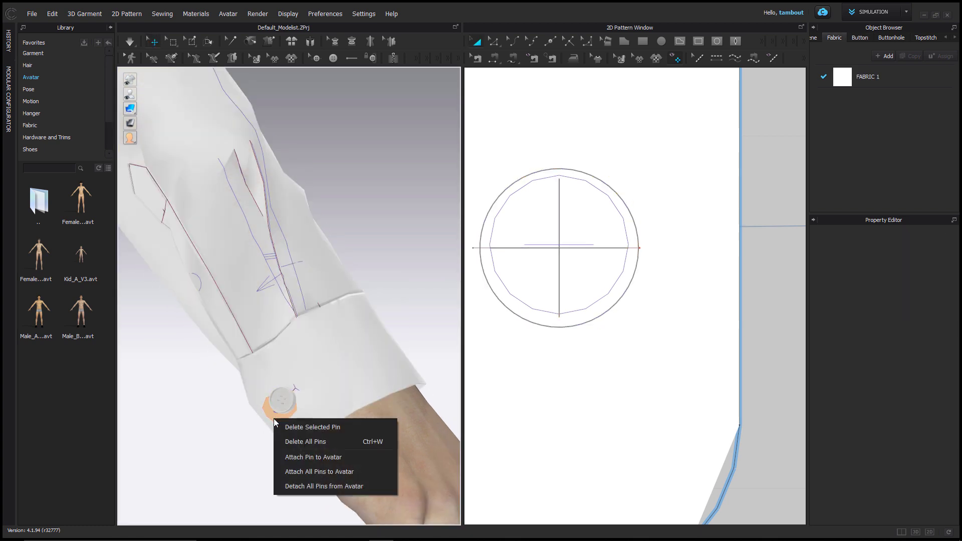
{"action": "left_click", "coordinate": [304, 443]}
{"action": "key", "text": "space"}
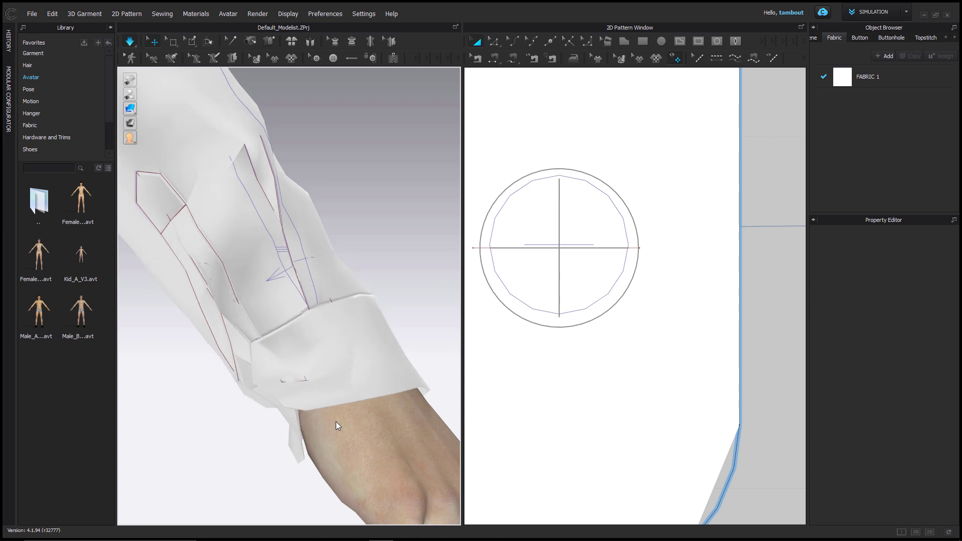
- Stop the simulation, move the button to the outside of the right cuff, and simulate again so it settles
{"action": "key", "text": "space"}
{"action": "right_click_drag", "start_coordinate": [332, 415], "coordinate": [383, 353]}
{"action": "left_click_drag", "start_coordinate": [286, 404], "coordinate": [308, 386]}
{"action": "right_click_drag", "start_coordinate": [319, 408], "coordinate": [348, 390]}
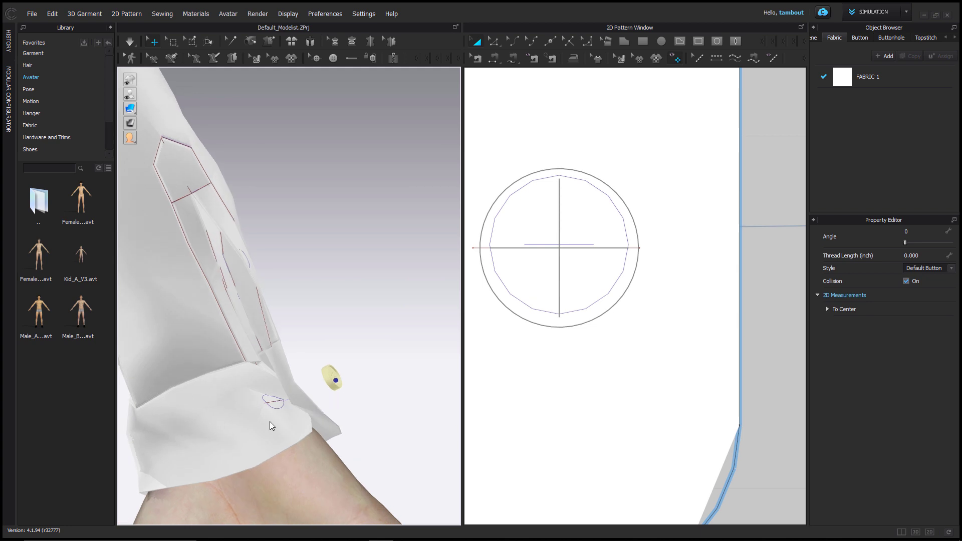
{"action": "key", "text": "space"}
{"action": "right_click_drag", "start_coordinate": [280, 382], "coordinate": [346, 357]}
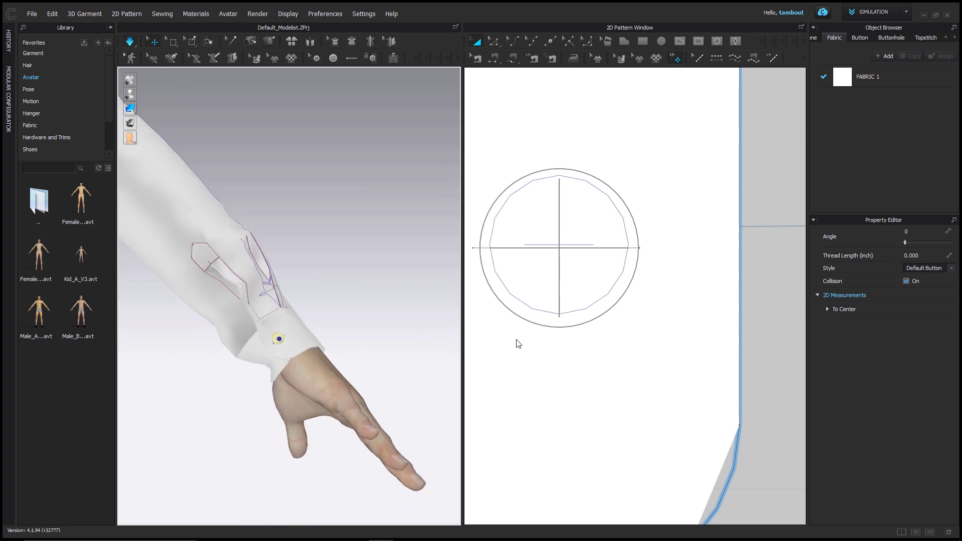
- Pin the ends of the avatar's left cuff and pull them towards each other around the wrist
{"action": "scroll", "coordinate": [563, 329], "scroll_direction": "down", "scroll_amount": 10}
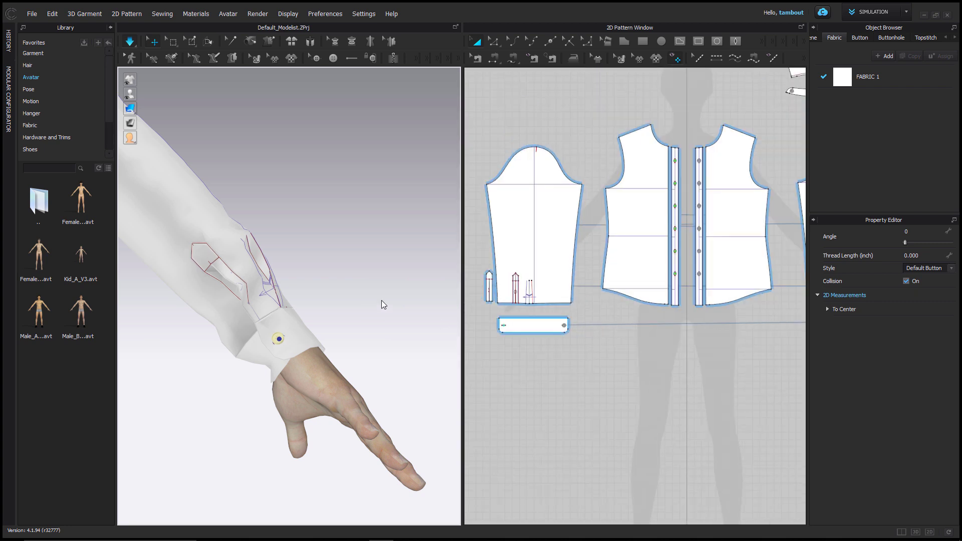
{"action": "right_click_drag", "start_coordinate": [382, 301], "coordinate": [44, 352]}
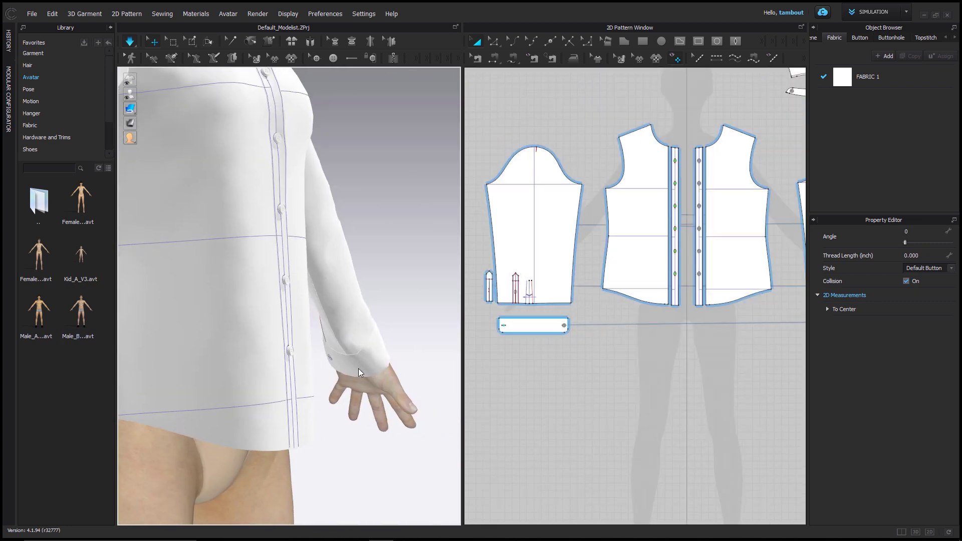
{"action": "right_click_drag", "start_coordinate": [359, 368], "coordinate": [332, 404]}
{"action": "scroll", "coordinate": [330, 404], "scroll_direction": "down", "scroll_amount": 3}
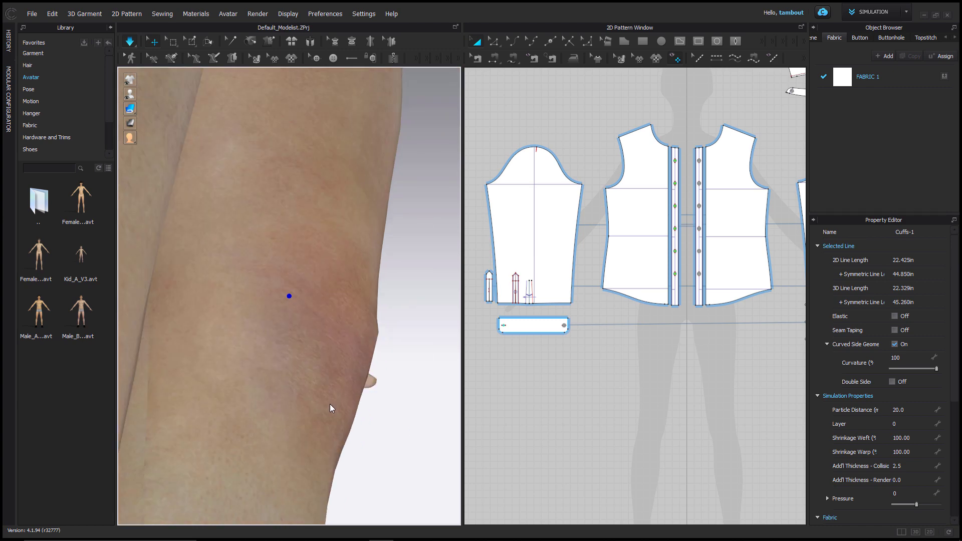
{"action": "scroll", "coordinate": [330, 404], "scroll_direction": "down", "scroll_amount": 8}
{"action": "right_click_drag", "start_coordinate": [191, 452], "coordinate": [270, 279]}
{"action": "left_click_drag", "start_coordinate": [266, 270], "coordinate": [290, 263]}
{"action": "right_click_drag", "start_coordinate": [290, 262], "coordinate": [230, 218]}
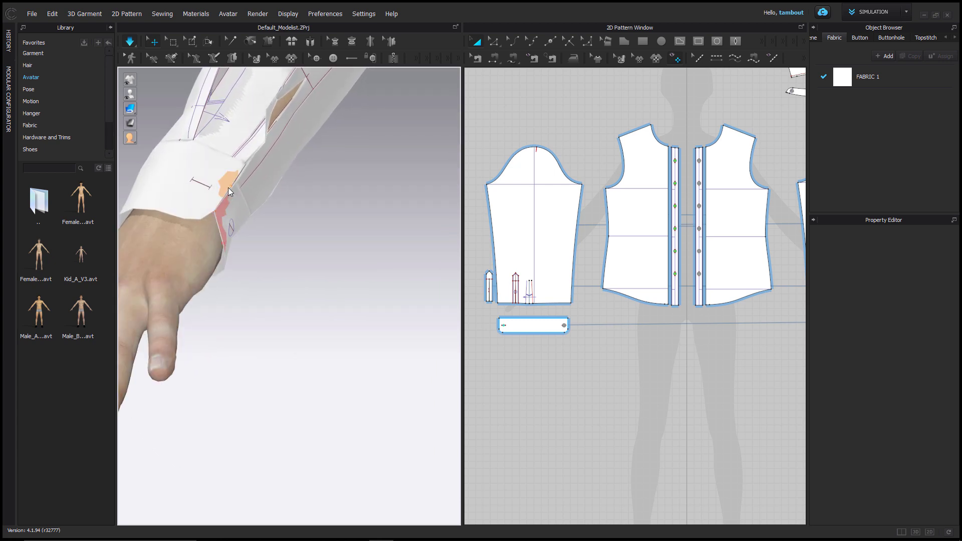
- Pull the pinned buttonhole end of the left cuff over its button end
{"action": "right_click_drag", "start_coordinate": [288, 245], "coordinate": [252, 206]}
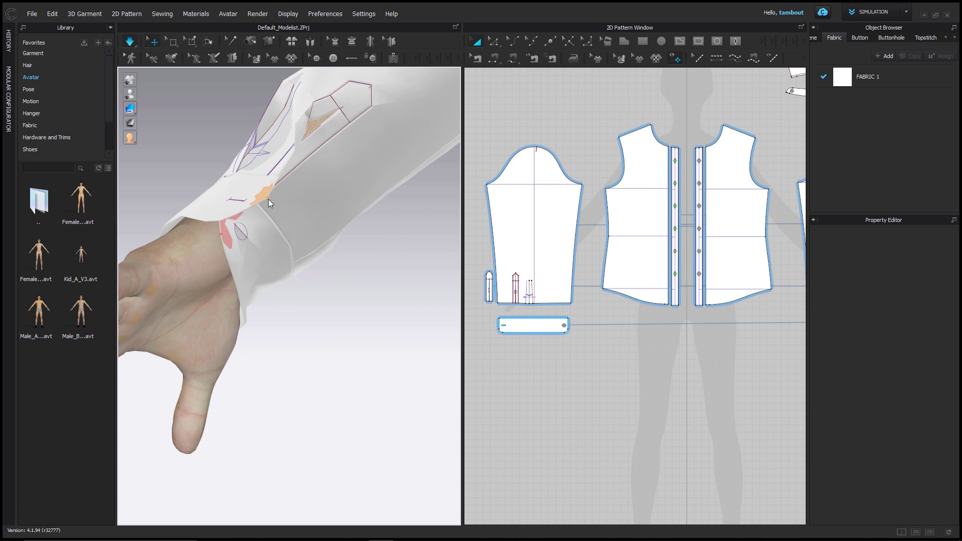
{"action": "right_click_drag", "start_coordinate": [308, 239], "coordinate": [320, 170]}
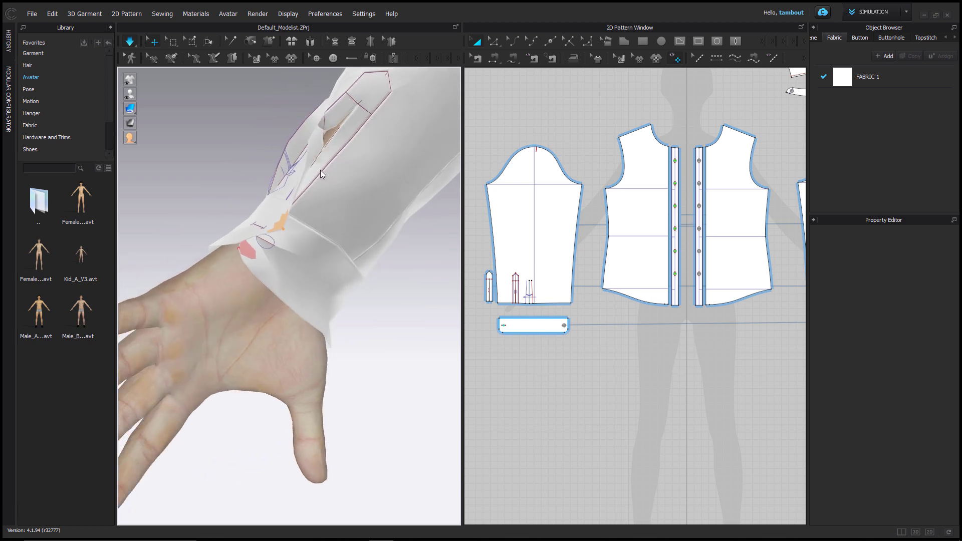
{"action": "left_click", "coordinate": [344, 169]}
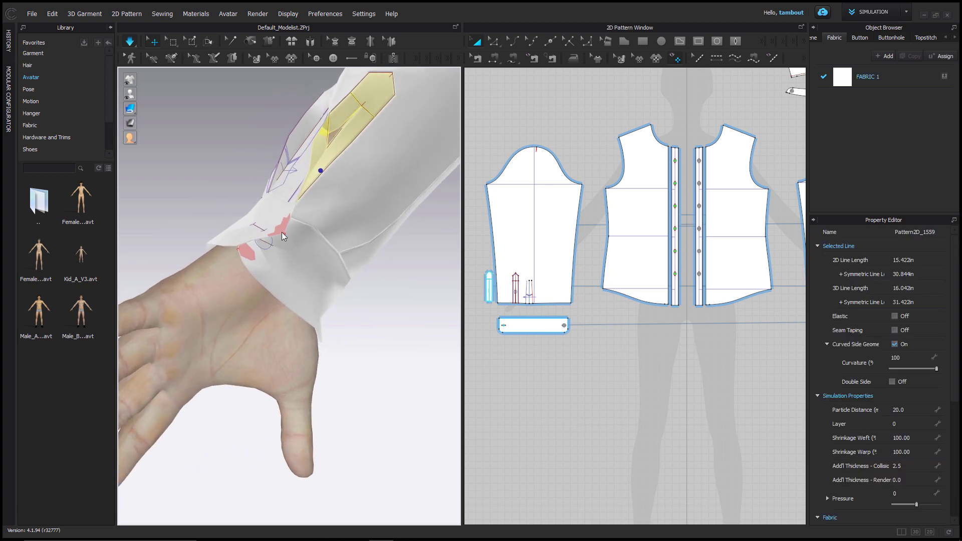
{"action": "left_click_drag", "start_coordinate": [281, 233], "coordinate": [308, 253]}
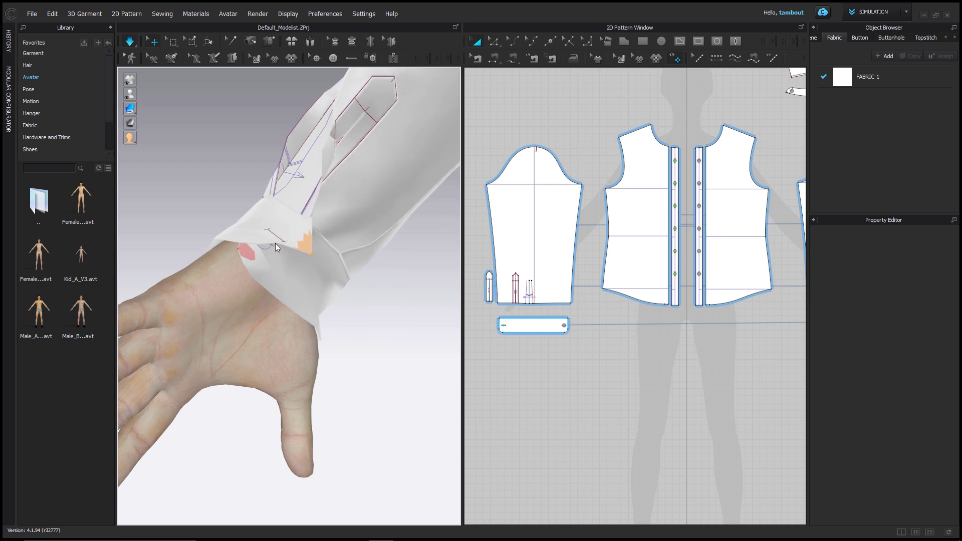
{"action": "right_click_drag", "start_coordinate": [267, 272], "coordinate": [266, 293]}
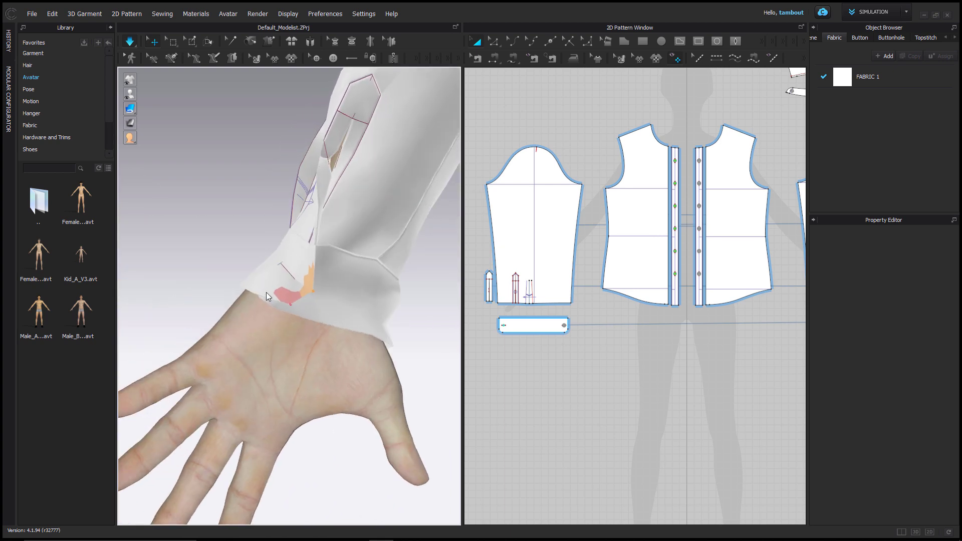
- Place a button on the circular button mark near the end of the left cuff pattern
{"action": "left_click", "coordinate": [383, 328]}
{"action": "scroll", "coordinate": [637, 349], "scroll_direction": "down", "scroll_amount": 3}
{"action": "scroll", "coordinate": [557, 325], "scroll_direction": "up", "scroll_amount": 6}
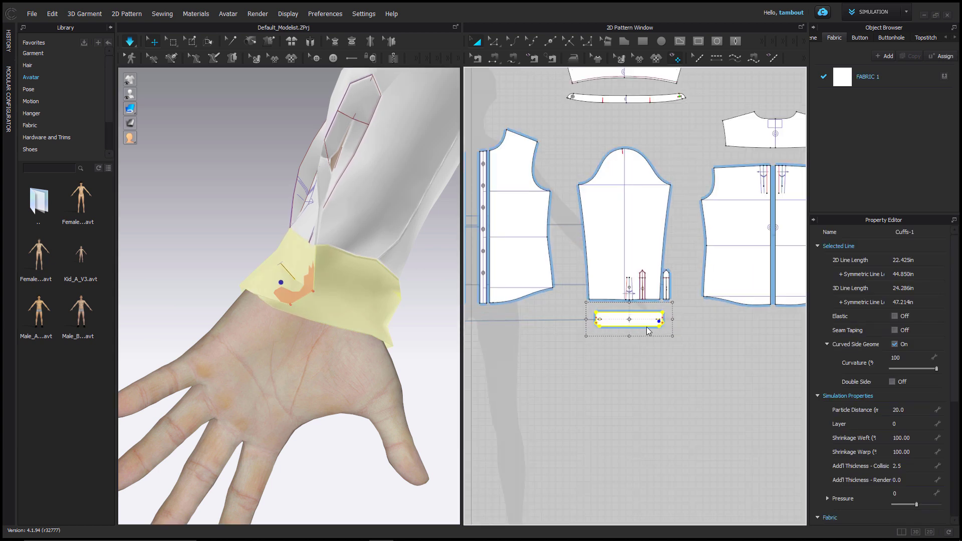
{"action": "scroll", "coordinate": [584, 266], "scroll_direction": "up", "scroll_amount": 4}
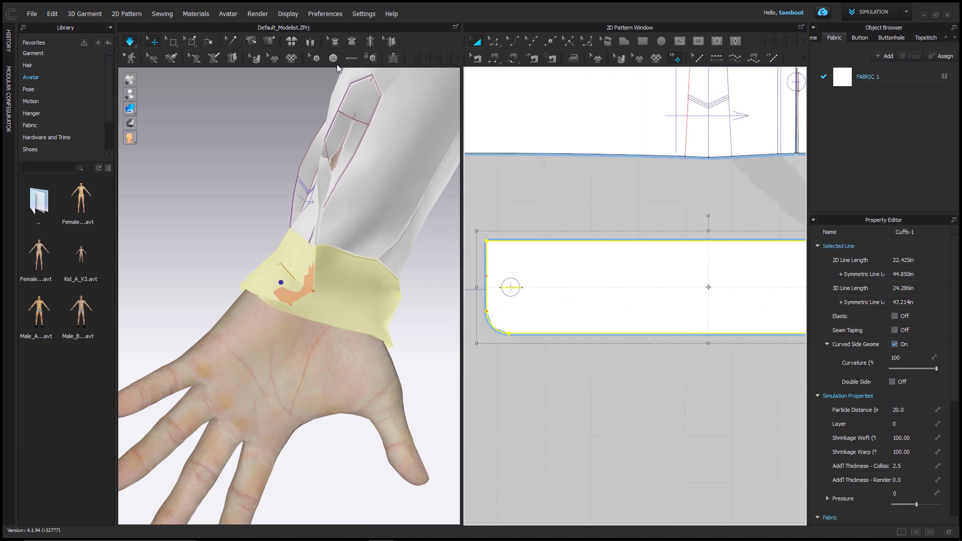
{"action": "left_click", "coordinate": [333, 58]}
{"action": "scroll", "coordinate": [517, 290], "scroll_direction": "up", "scroll_amount": 5}
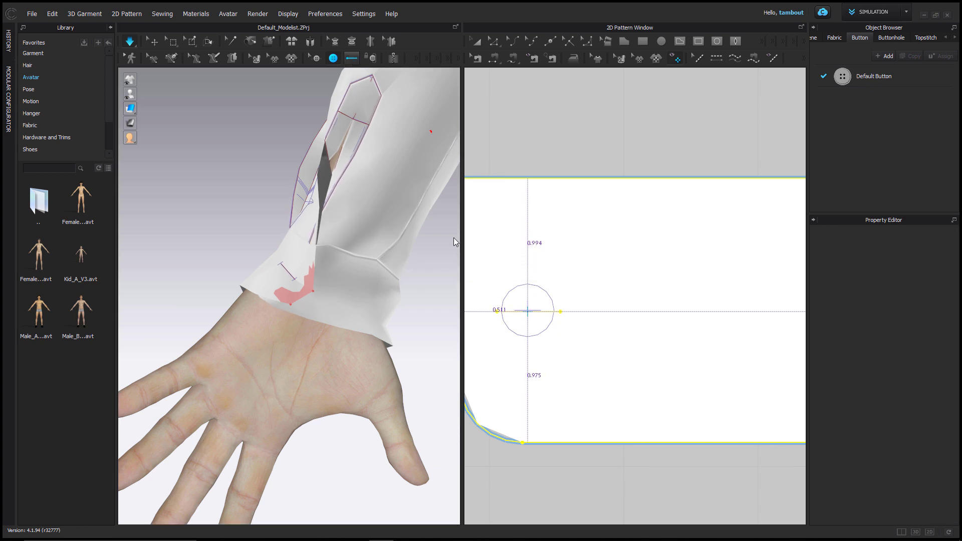
{"action": "left_click", "coordinate": [528, 315]}
- Place a buttonhole on the mark at the opposite end of the left cuff pattern
{"action": "left_click", "coordinate": [352, 58]}
{"action": "scroll", "coordinate": [667, 339], "scroll_direction": "down", "scroll_amount": 4}
{"action": "middle_click_drag", "start_coordinate": [671, 328], "coordinate": [470, 300]}
{"action": "middle_click_drag", "start_coordinate": [704, 309], "coordinate": [470, 312]}
{"action": "scroll", "coordinate": [585, 302], "scroll_direction": "up", "scroll_amount": 4}
{"action": "left_click", "coordinate": [632, 307]}
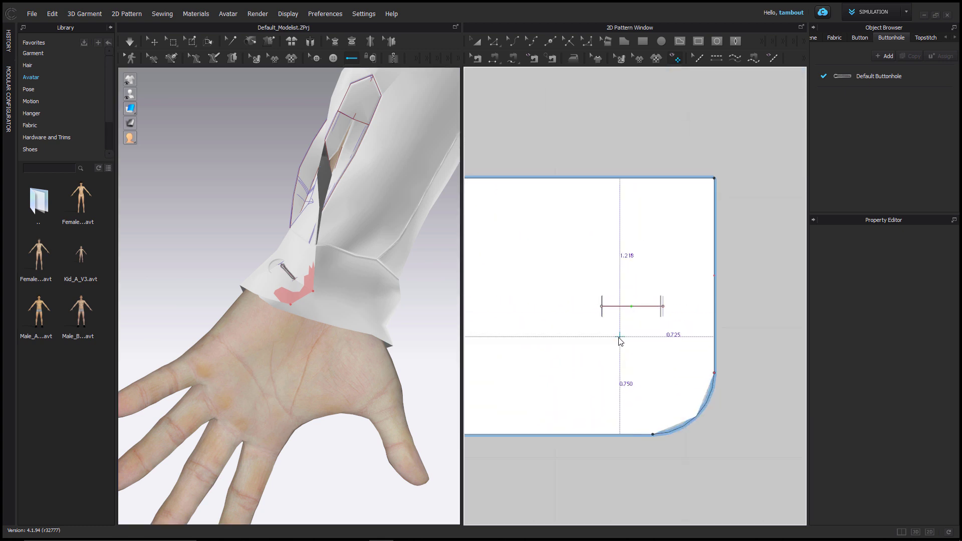
- Select the left cuff's buttonhole and fasten the cuff's button to it
{"action": "left_click", "coordinate": [314, 58]}
{"action": "scroll", "coordinate": [584, 303], "scroll_direction": "up", "scroll_amount": 4}
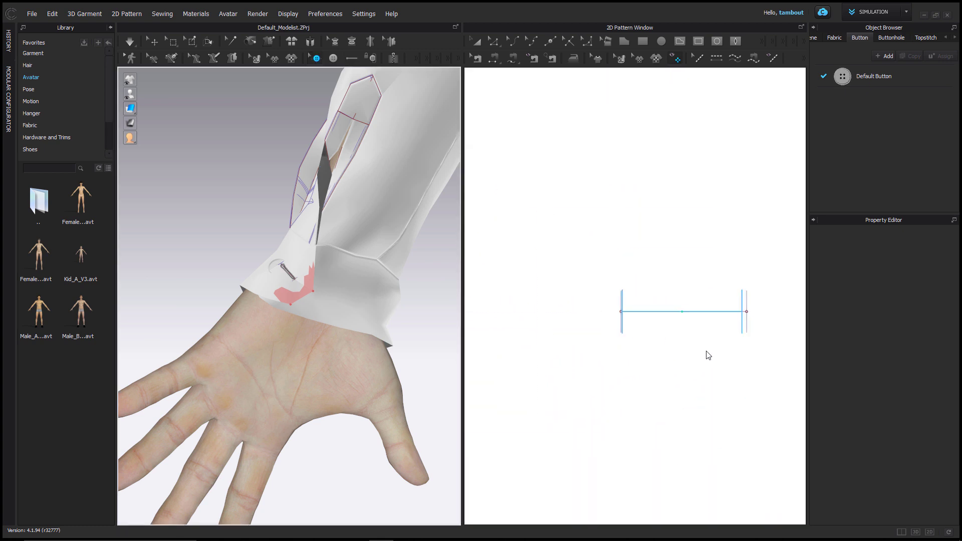
{"action": "left_click", "coordinate": [698, 313]}
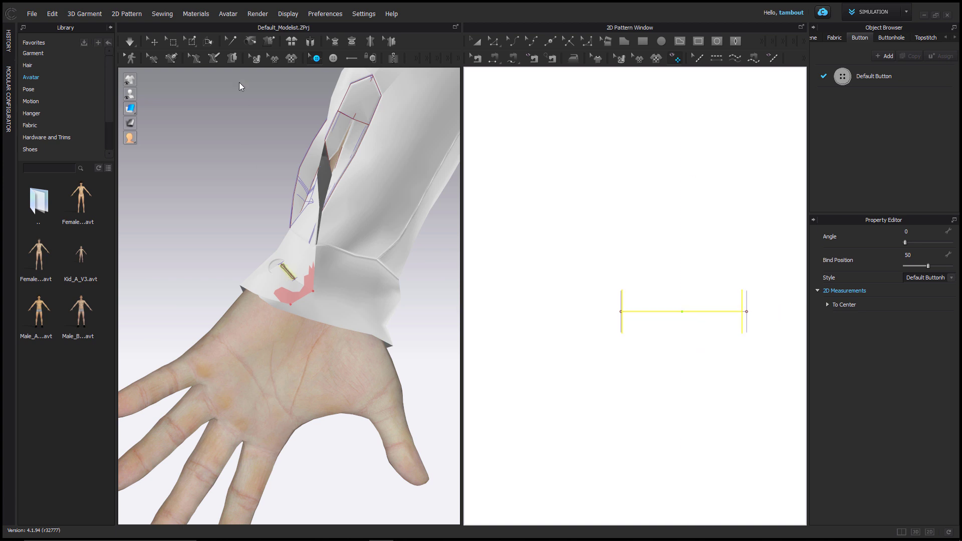
{"action": "left_click", "coordinate": [369, 60]}
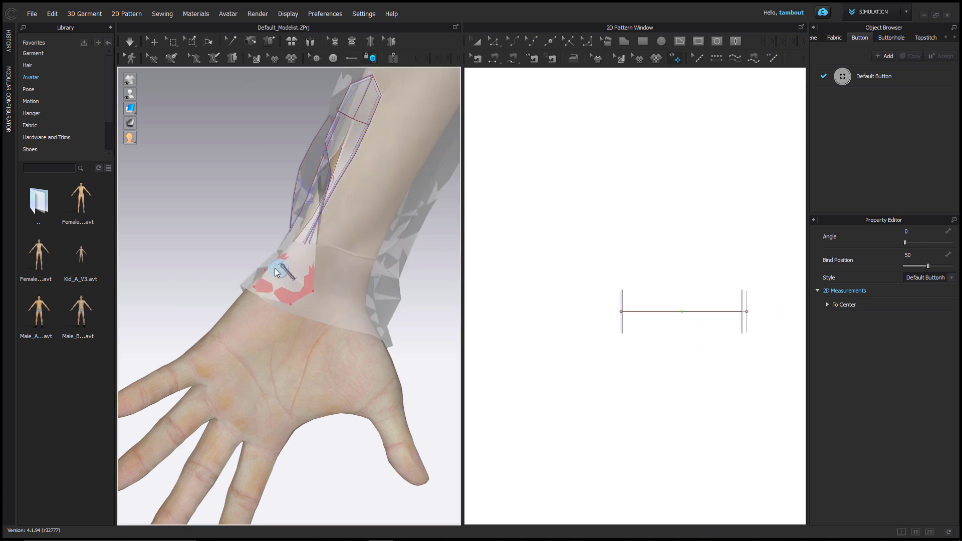
{"action": "left_click", "coordinate": [286, 273]}
- Delete all pins and simulate the garment with the left cuff fastened
{"action": "left_click", "coordinate": [158, 38]}
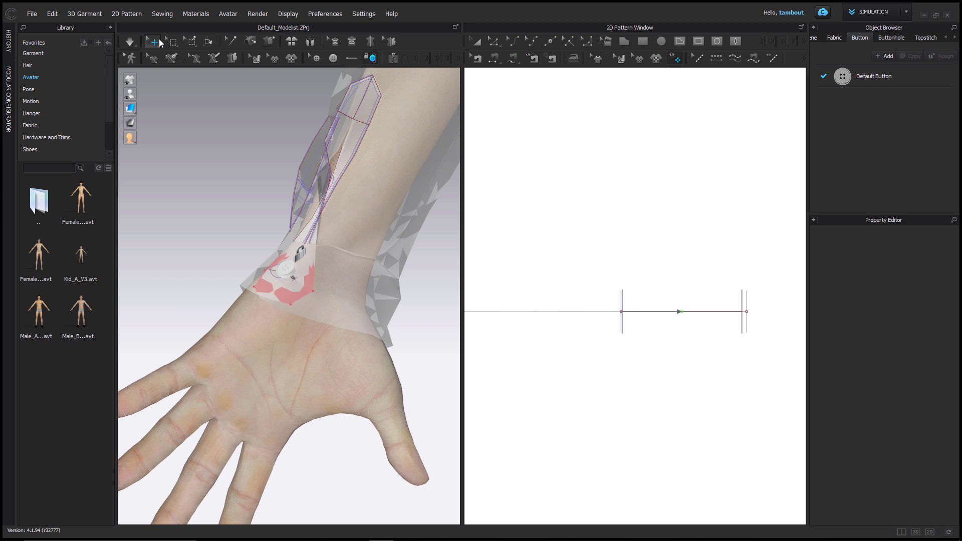
{"action": "right_click", "coordinate": [306, 288]}
{"action": "left_click", "coordinate": [340, 311]}
{"action": "key", "text": "space"}
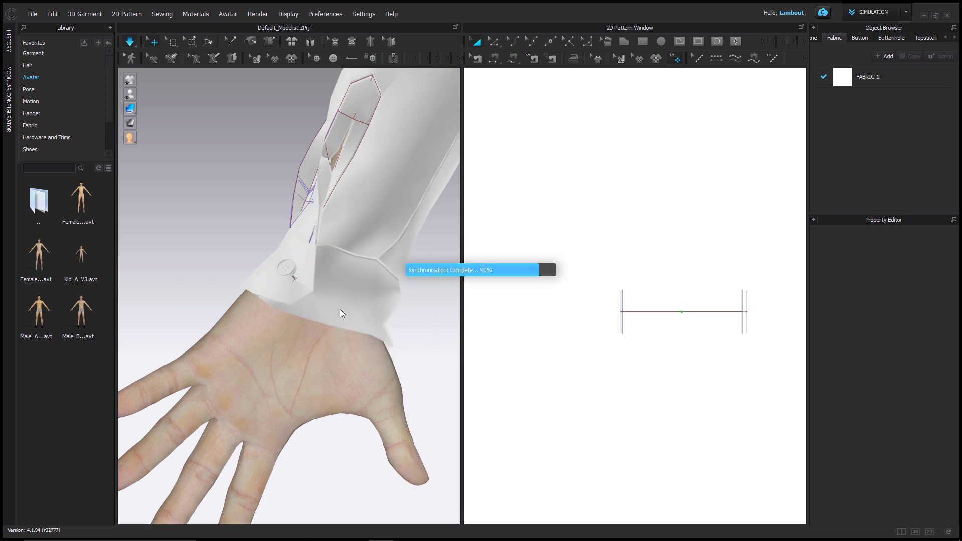
{"action": "right_click_drag", "start_coordinate": [340, 217], "coordinate": [362, 260]}
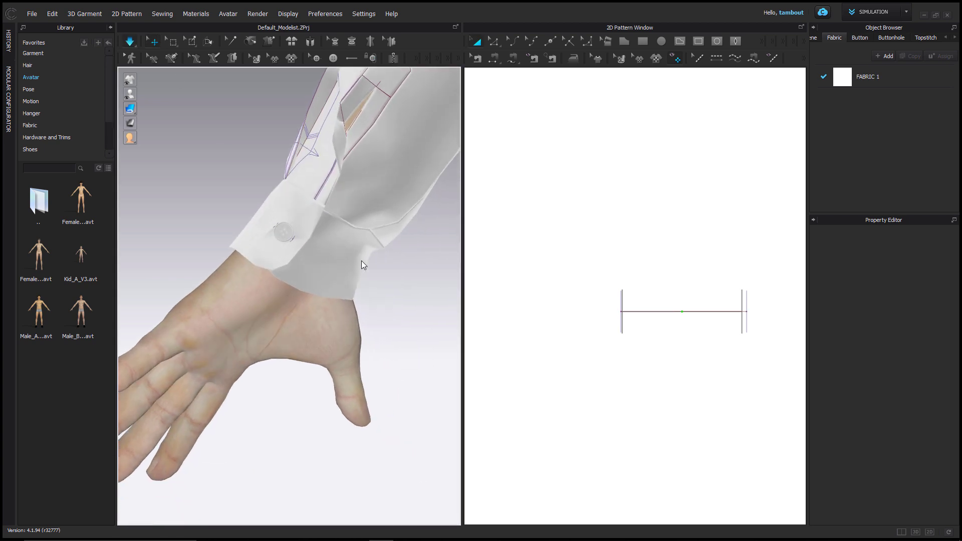
- Pull the left sleeve placket towards its proper position and strengthen the placket pattern
{"action": "left_click", "coordinate": [344, 144]}
{"action": "mouse_move", "coordinate": [360, 164]}
{"action": "right_mouse_down"}
{"action": "mouse_move", "coordinate": [316, 150]}
{"action": "mouse_move", "coordinate": [345, 158]}
{"action": "right_mouse_up"}
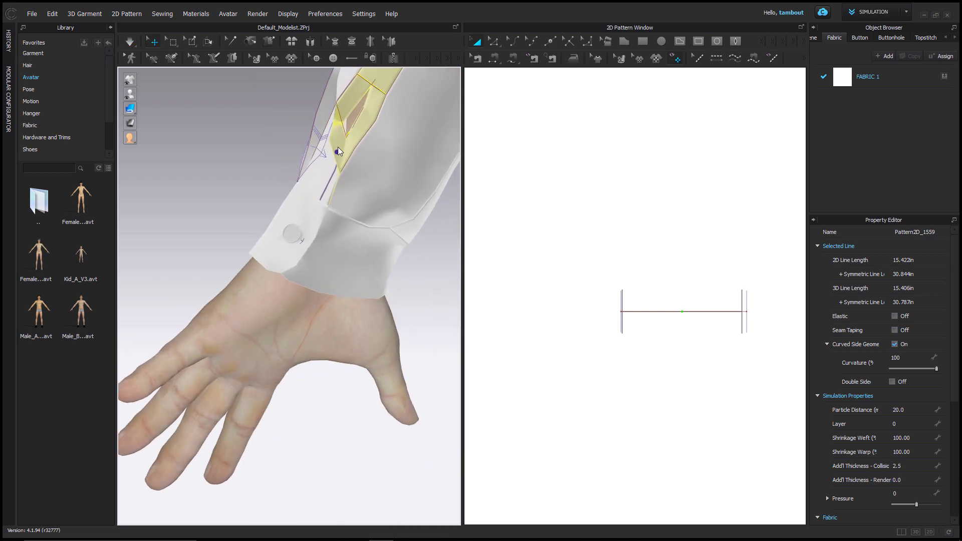
{"action": "left_click", "coordinate": [338, 150]}
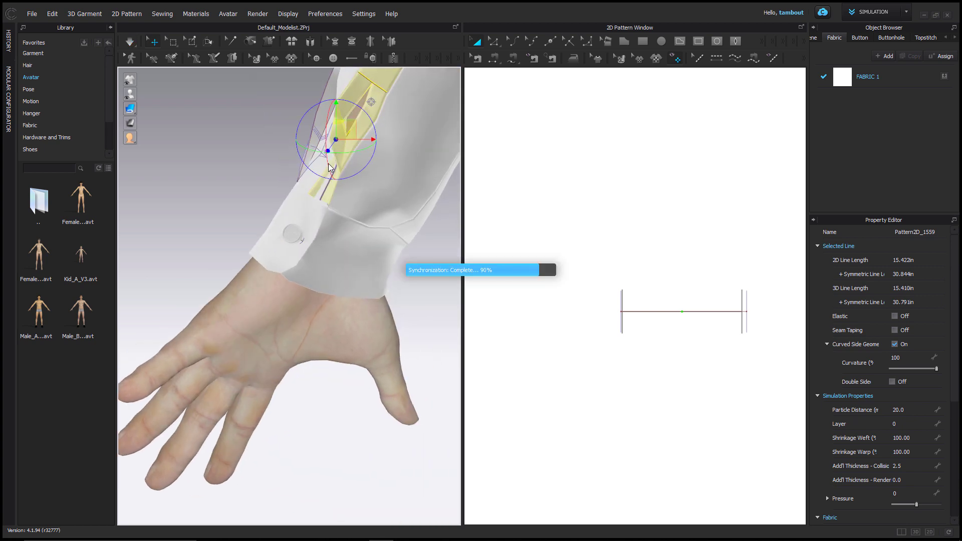
{"action": "middle_click_drag", "start_coordinate": [373, 81], "coordinate": [365, 128]}
{"action": "left_click", "coordinate": [371, 126]}
{"action": "key", "text": "ctrl+h"}
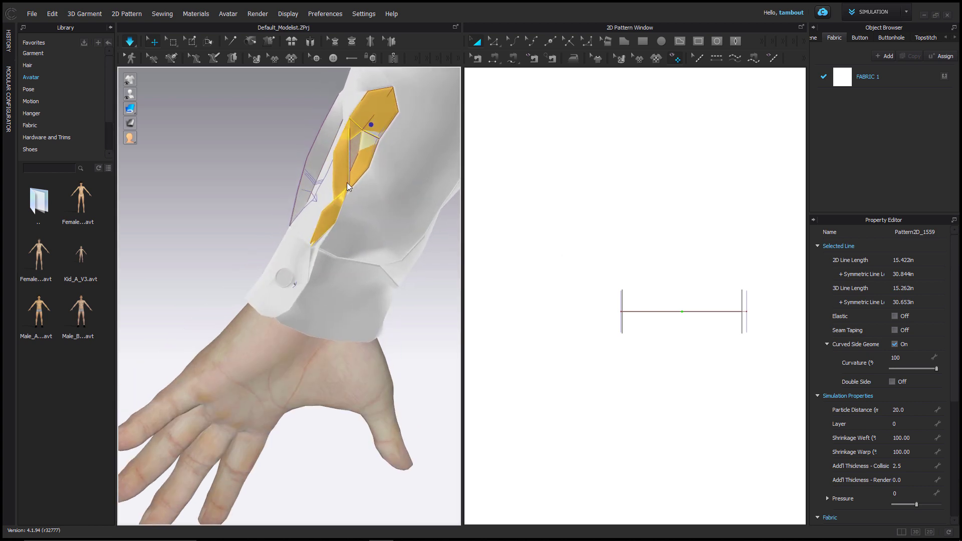
- Pull the left sleeve and its strengthened placket into shape while simulating, and stop the simulation
{"action": "left_click", "coordinate": [429, 219]}
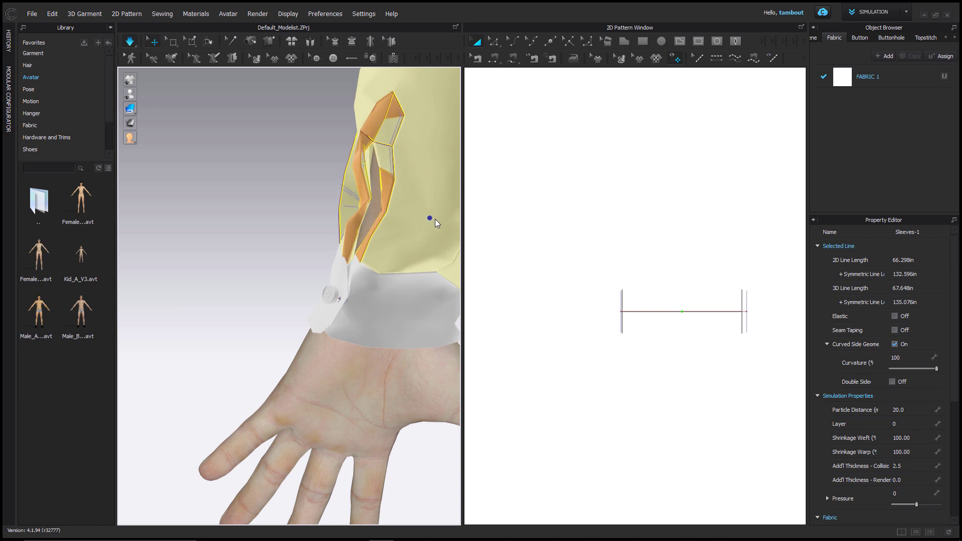
{"action": "right_click_drag", "start_coordinate": [435, 219], "coordinate": [371, 190]}
{"action": "left_click", "coordinate": [365, 194]}
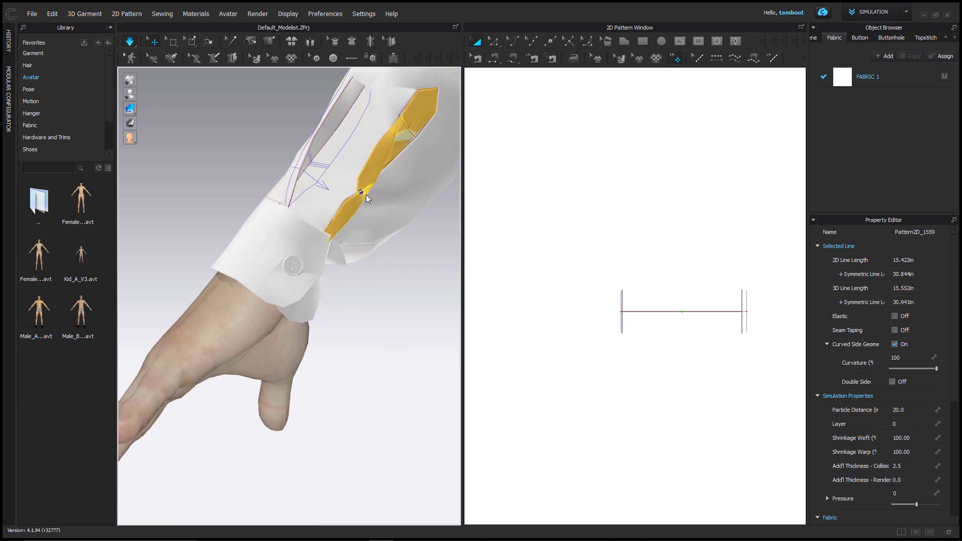
{"action": "key", "text": "space"}
{"action": "key", "text": "space"}
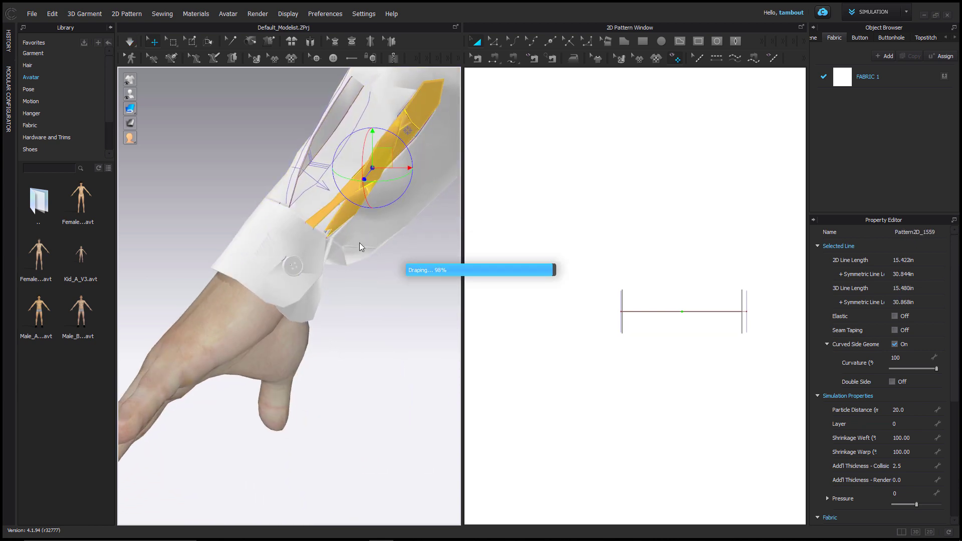
{"action": "right_click_drag", "start_coordinate": [389, 197], "coordinate": [363, 183]}
{"action": "key", "text": "space"}
- Strengthen the collar, collar stand and front plackets, and start the simulation
{"action": "key", "text": "2"}
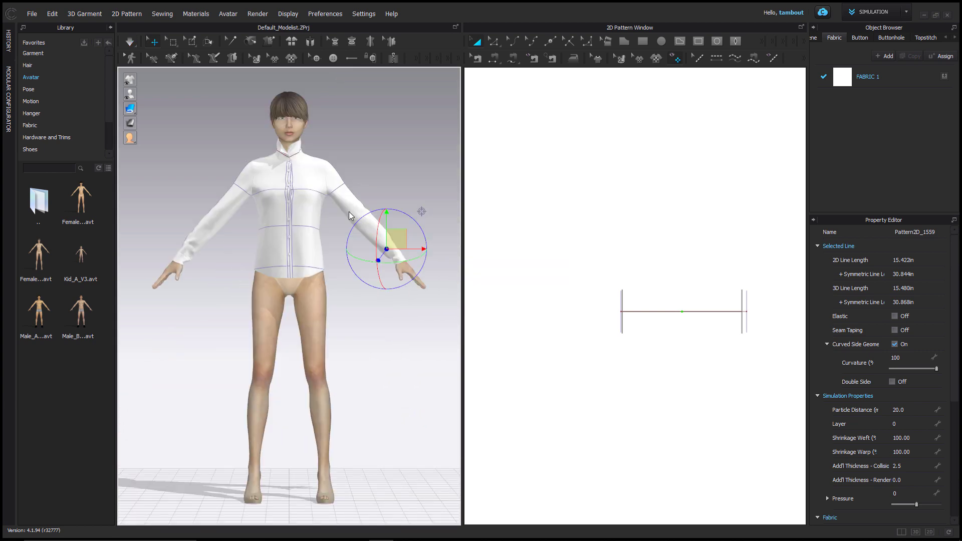
{"action": "left_click", "coordinate": [352, 168]}
{"action": "scroll", "coordinate": [322, 152], "scroll_direction": "up", "scroll_amount": 8}
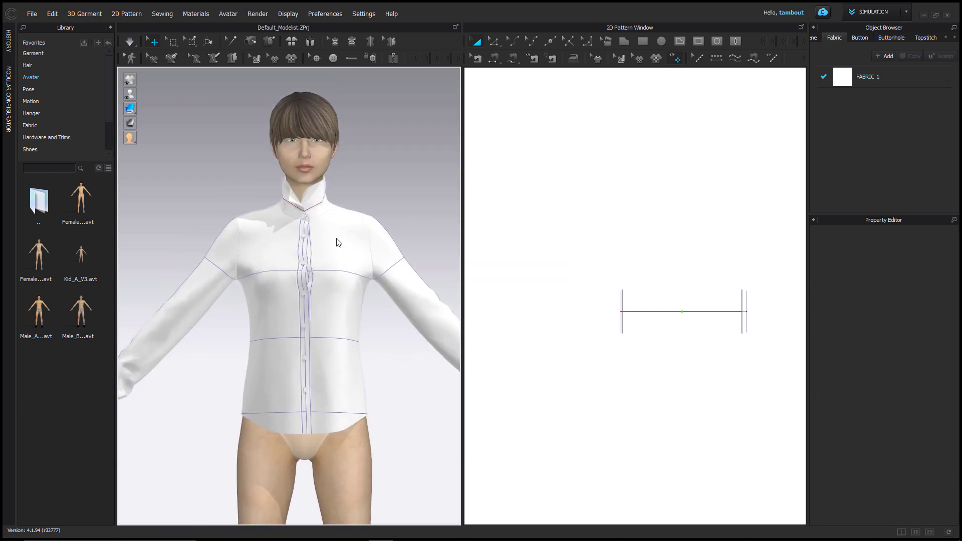
{"action": "left_click", "coordinate": [320, 255]}
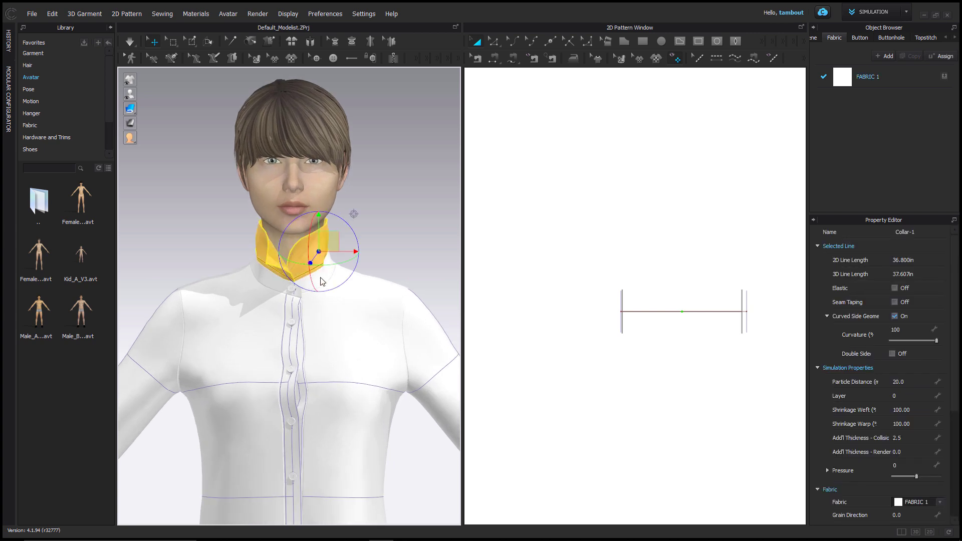
{"action": "left_click", "coordinate": [294, 316]}
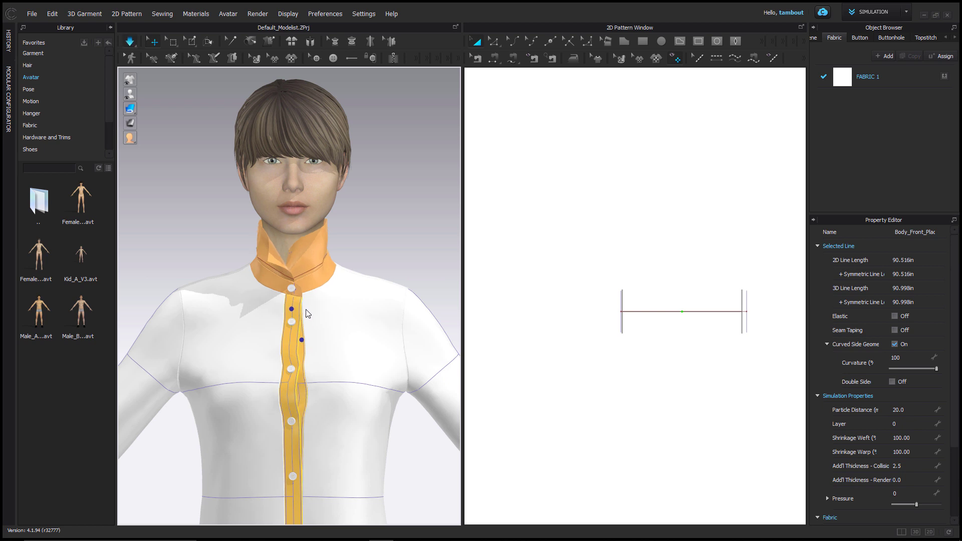
- Pull the front body and placket into place while simulating, clear the selection and stop the simulation
{"action": "left_click", "coordinate": [316, 340]}
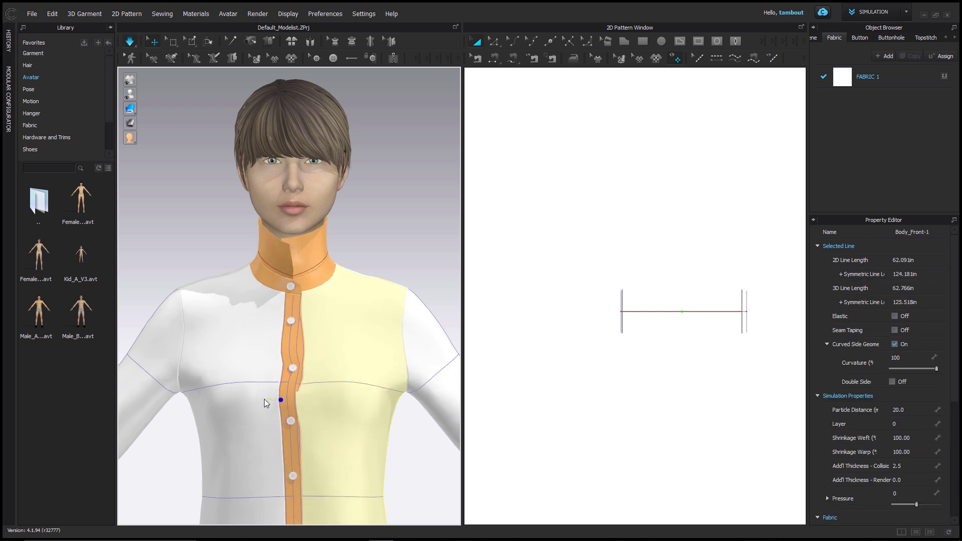
{"action": "scroll", "coordinate": [297, 284], "scroll_direction": "up", "scroll_amount": 3}
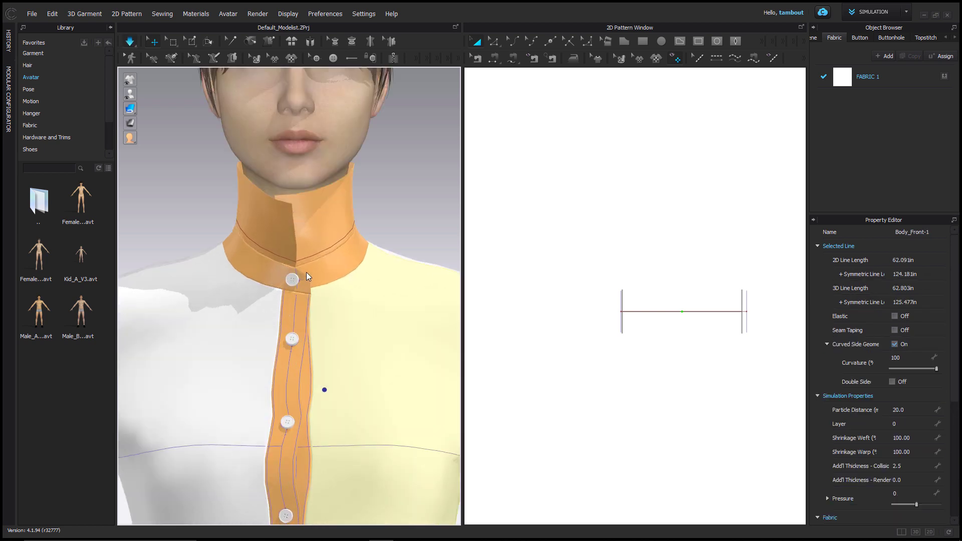
{"action": "scroll", "coordinate": [309, 271], "scroll_direction": "down", "scroll_amount": 2}
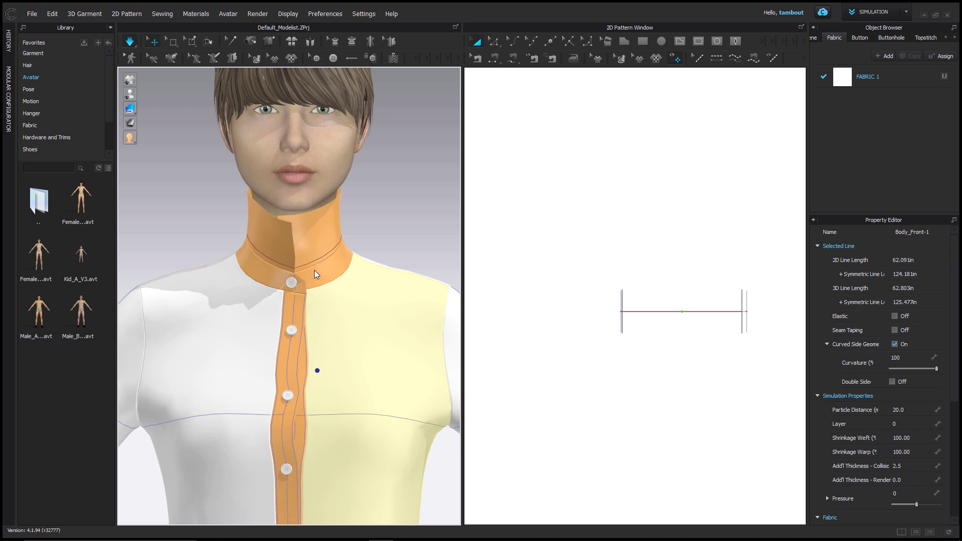
{"action": "left_click", "coordinate": [354, 241]}
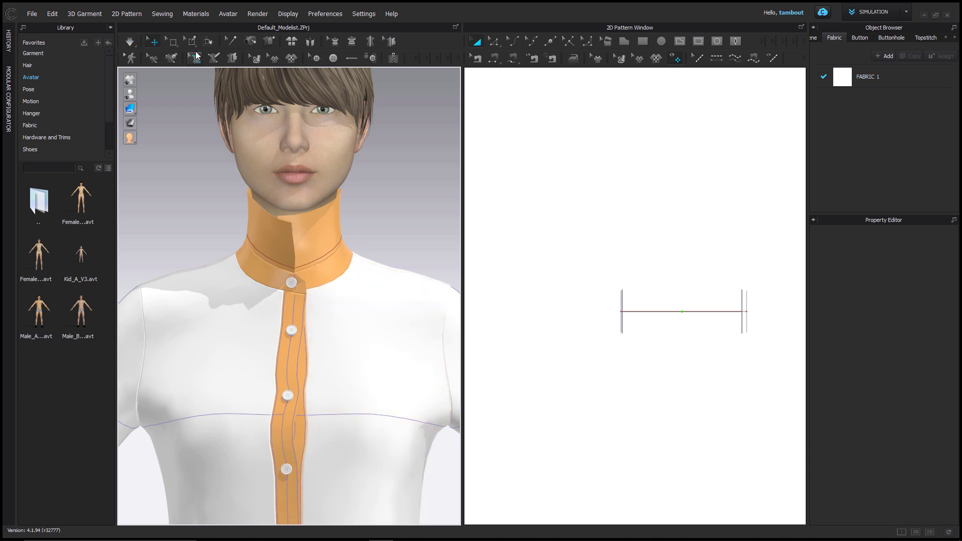
- Fold the collar down and outwards along its fold line with Fold Arrangement
{"action": "left_click", "coordinate": [208, 41]}
{"action": "left_click", "coordinate": [321, 256]}
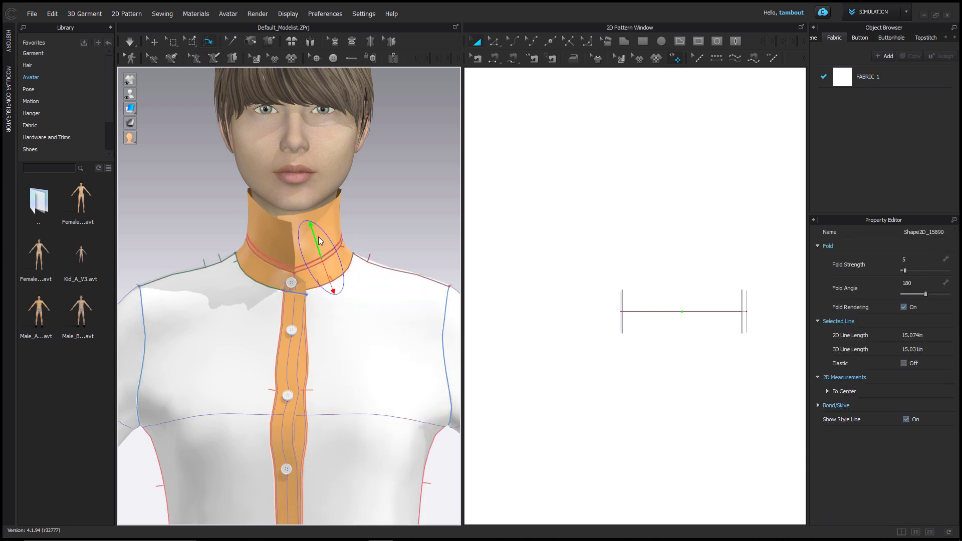
{"action": "left_click_drag", "start_coordinate": [319, 239], "coordinate": [334, 276]}
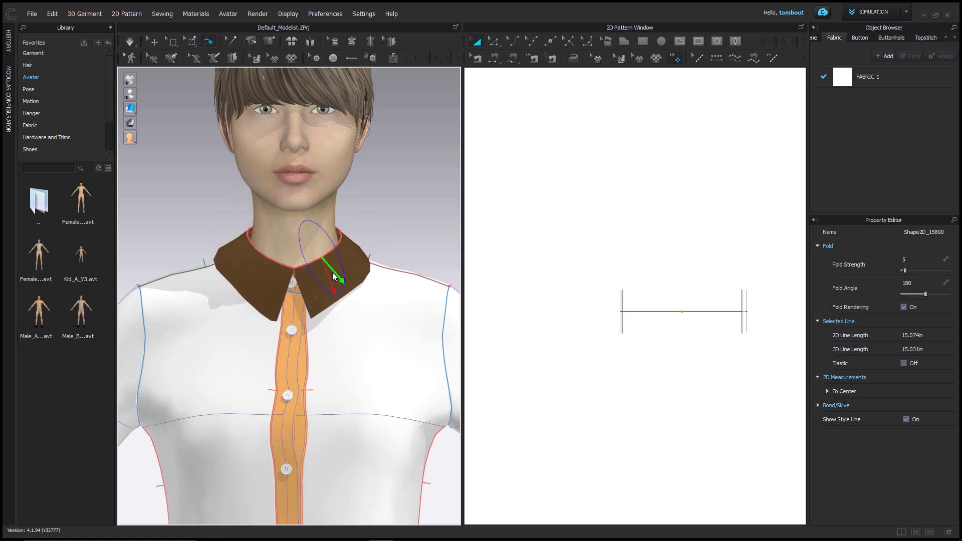
- Set the collar line's fold angle to 300 with fold rendering off, and simulate the folded collar
{"action": "left_click", "coordinate": [919, 284]}
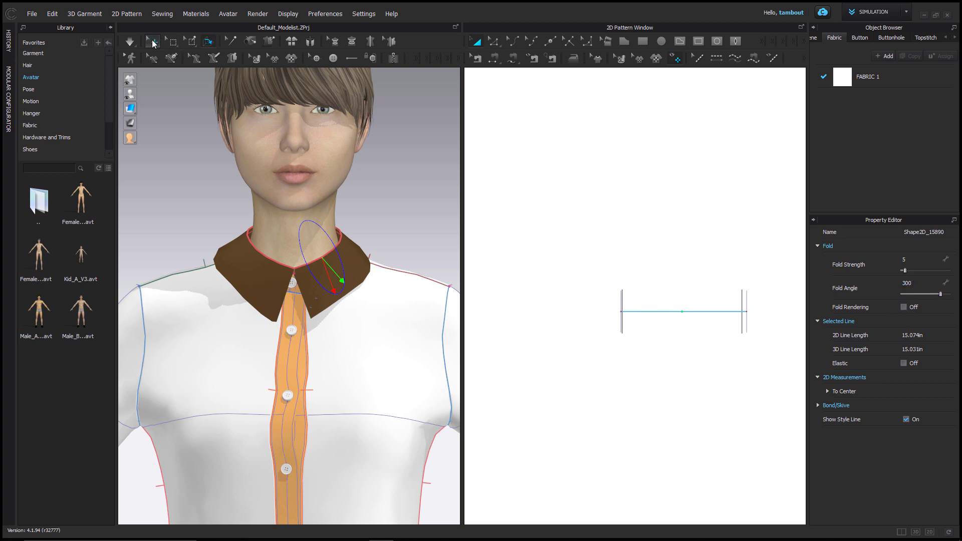
{"action": "key", "text": "space"}
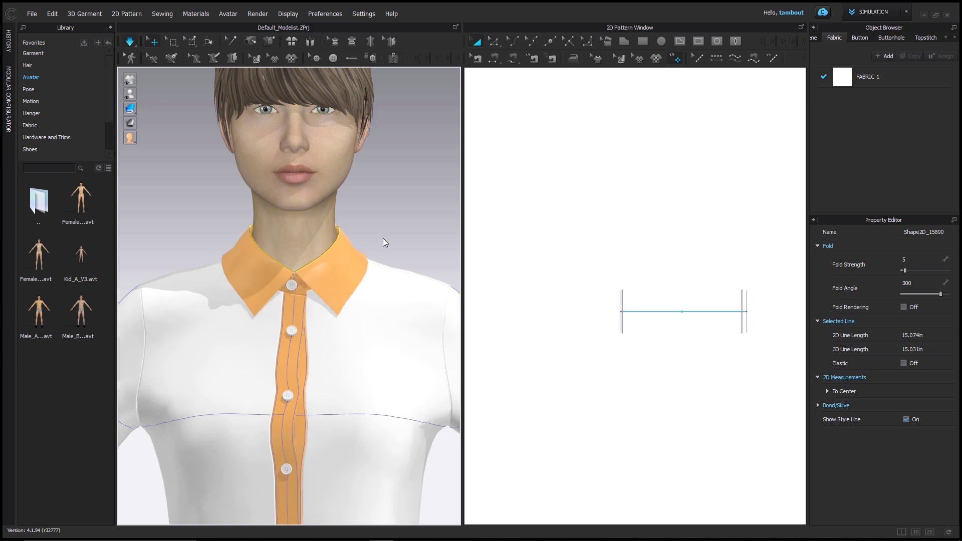
- Remove the strengthening from the collar and pull it into shape while simulating
{"action": "left_click", "coordinate": [337, 257]}
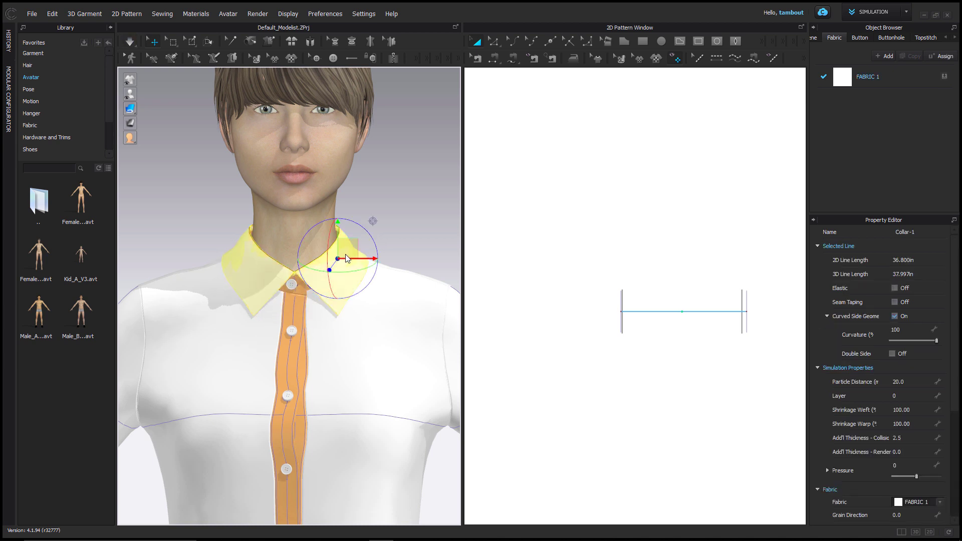
{"action": "left_click", "coordinate": [436, 268]}
{"action": "left_click", "coordinate": [360, 293]}
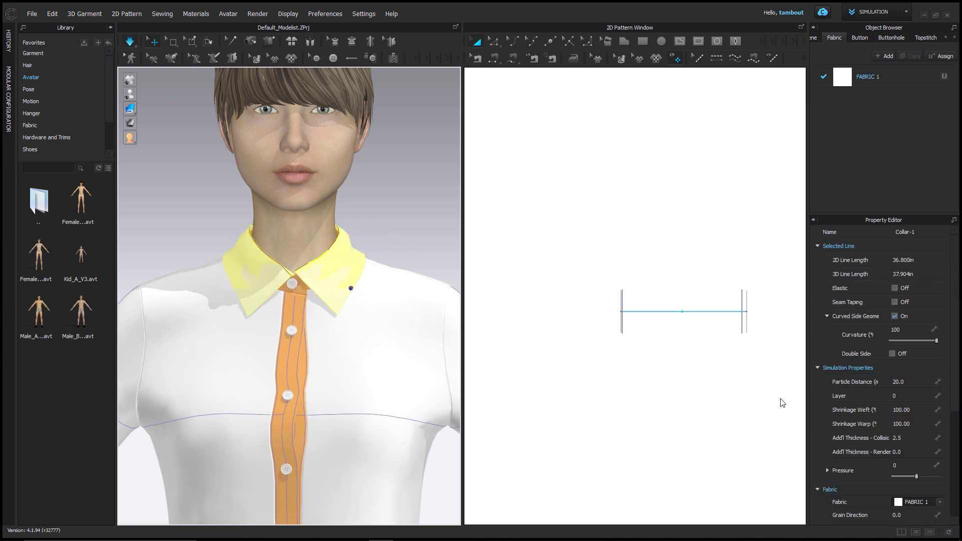
- Set the collar's mesh type to Quad and its particle distance to 5.0, and simulate it
{"action": "scroll", "coordinate": [889, 431], "scroll_direction": "down", "scroll_amount": 5}
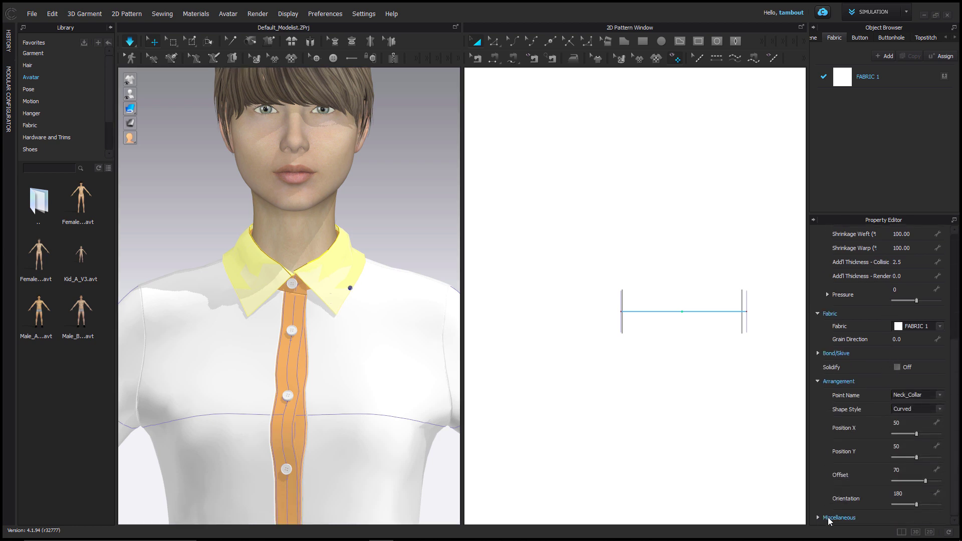
{"action": "left_click", "coordinate": [818, 523]}
{"action": "scroll", "coordinate": [861, 486], "scroll_direction": "down", "scroll_amount": 2}
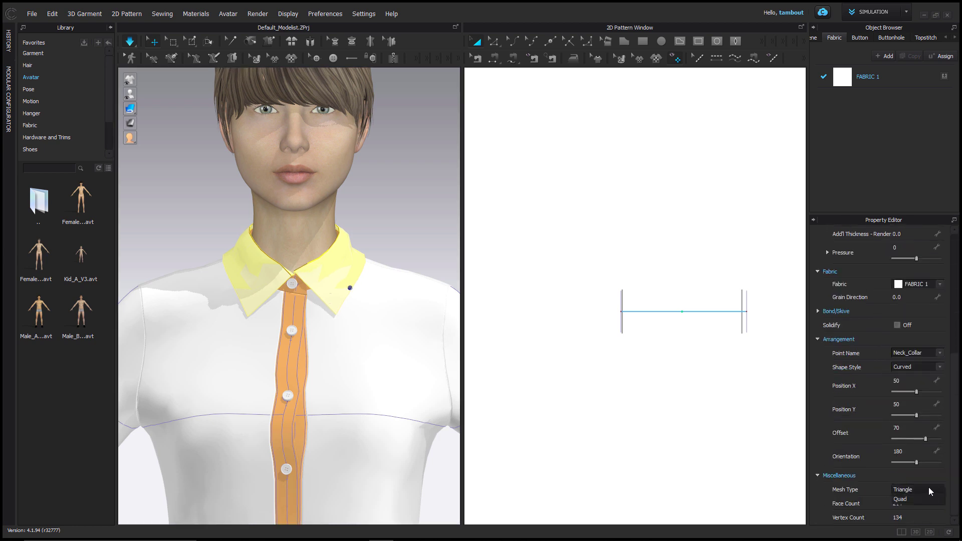
{"action": "left_click", "coordinate": [917, 498]}
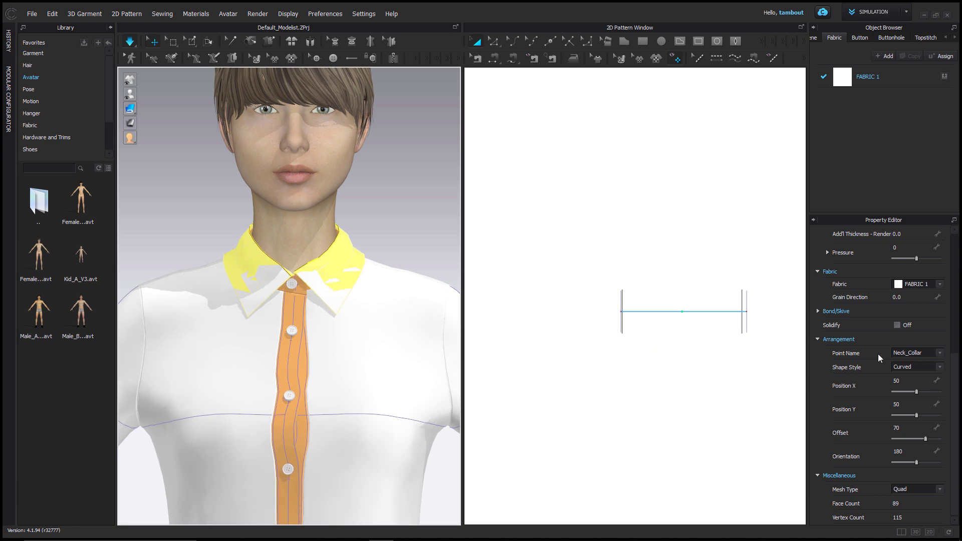
{"action": "scroll", "coordinate": [878, 350], "scroll_direction": "up", "scroll_amount": 5}
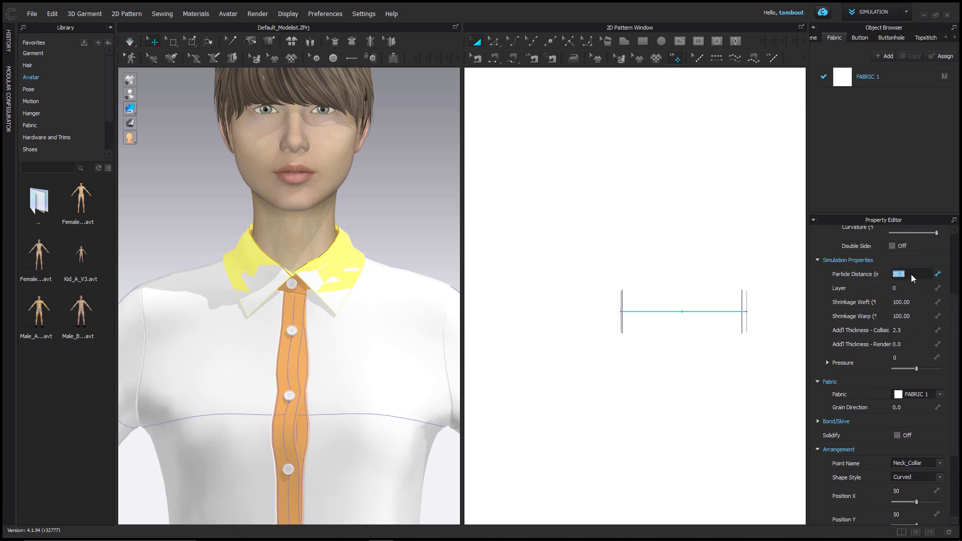
{"action": "key", "text": "space"}
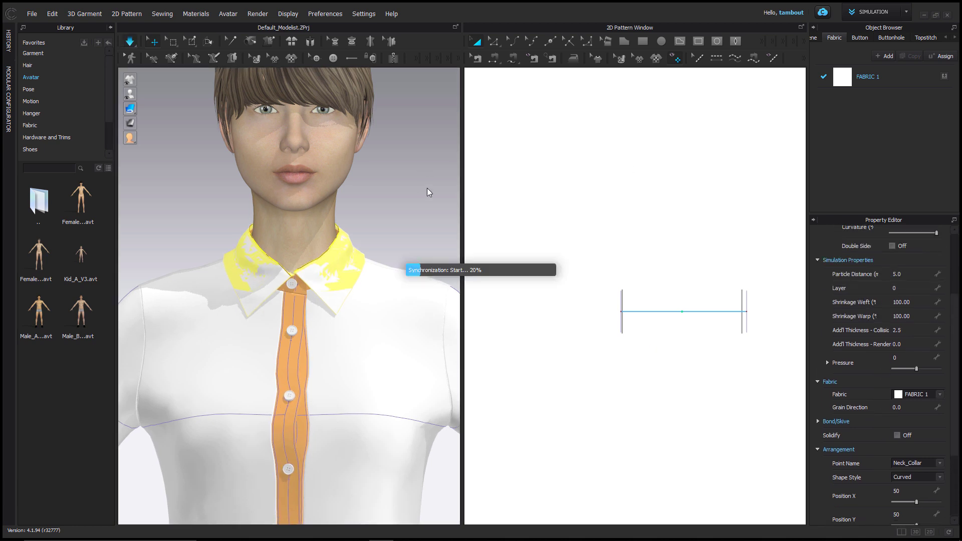
{"action": "left_click", "coordinate": [393, 217]}
{"action": "scroll", "coordinate": [391, 228], "scroll_direction": "down", "scroll_amount": 3}
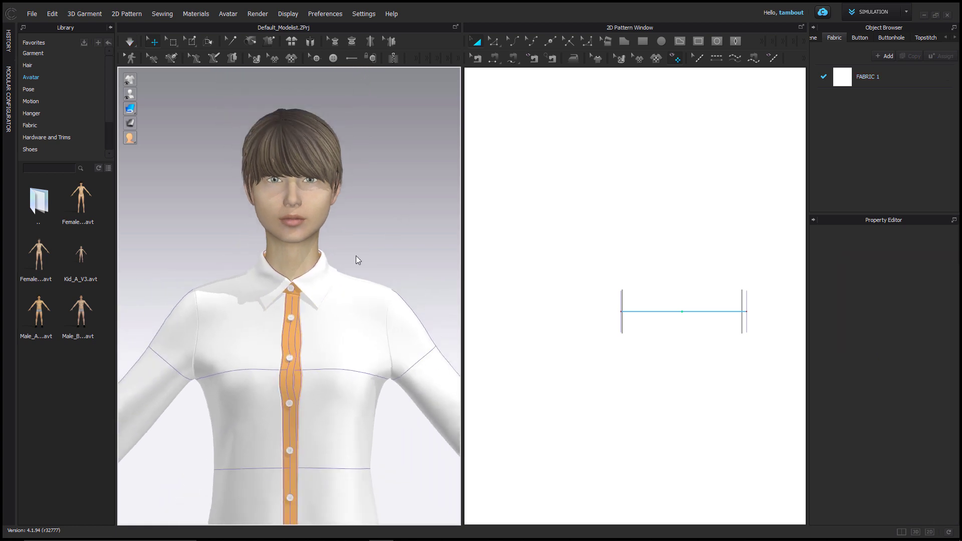
{"action": "scroll", "coordinate": [356, 260], "scroll_direction": "up", "scroll_amount": 2}
- Turn on bonding with the Fusible_Rigid preset for the collar stand, both cuffs and the sleeve plackets
{"action": "scroll", "coordinate": [602, 311], "scroll_direction": "down", "scroll_amount": 6}
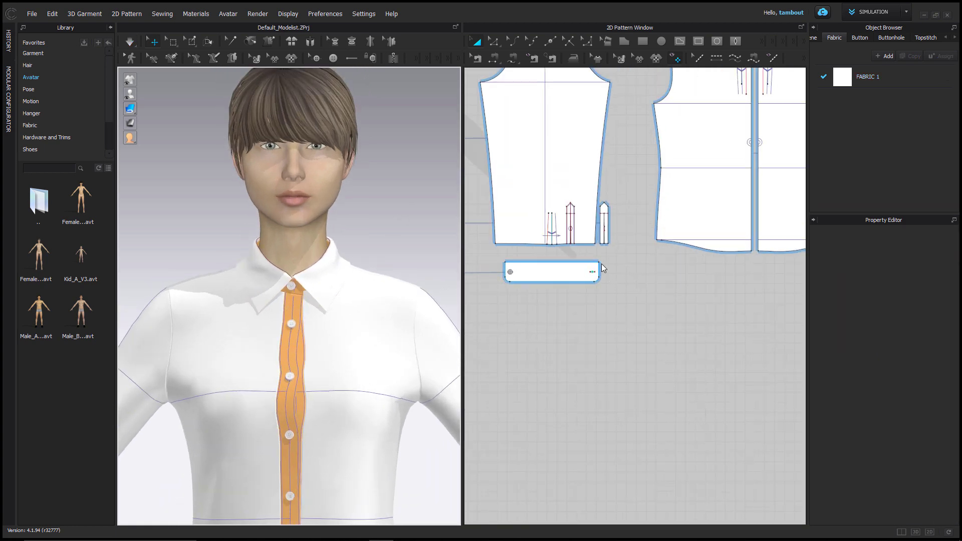
{"action": "scroll", "coordinate": [602, 265], "scroll_direction": "down", "scroll_amount": 3}
{"action": "middle_click_drag", "start_coordinate": [576, 155], "coordinate": [604, 291]}
{"action": "left_click", "coordinate": [605, 243]}
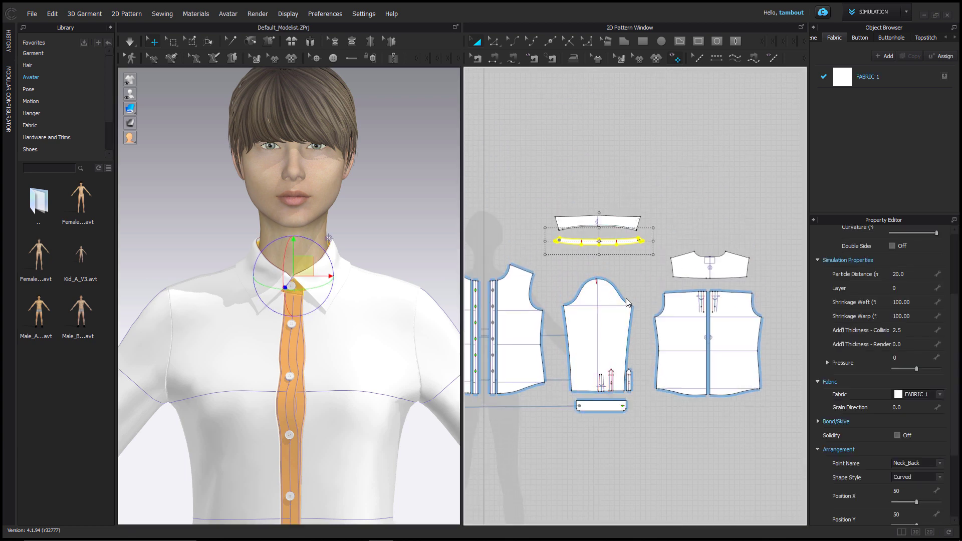
{"action": "scroll", "coordinate": [647, 216], "scroll_direction": "up", "scroll_amount": 6}
{"action": "left_click", "coordinate": [650, 196]}
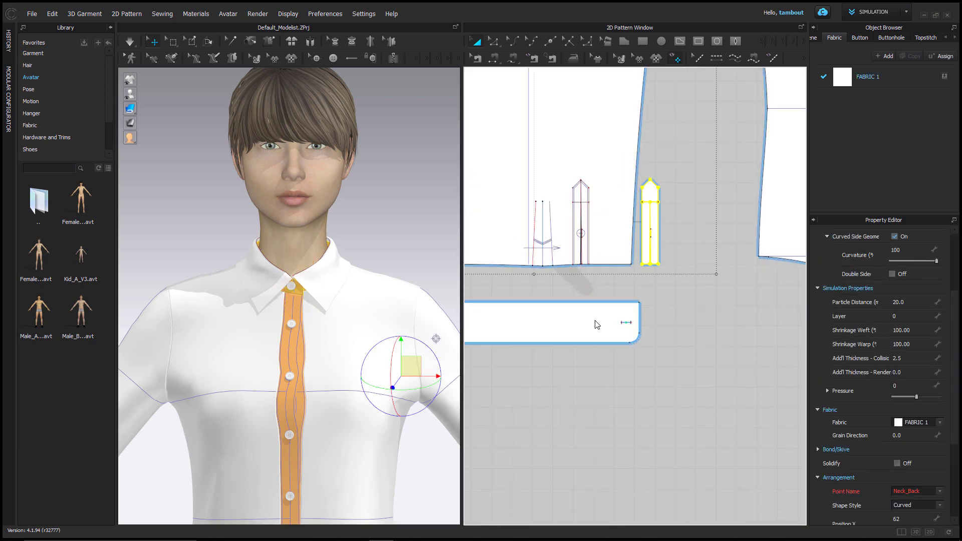
{"action": "scroll", "coordinate": [737, 302], "scroll_direction": "down", "scroll_amount": 5}
{"action": "scroll", "coordinate": [617, 283], "scroll_direction": "up", "scroll_amount": 4}
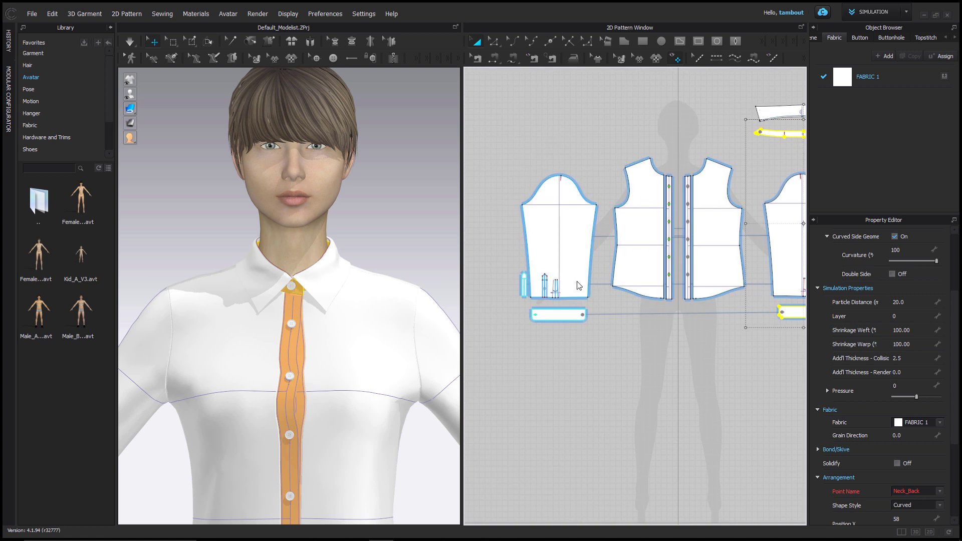
{"action": "left_click", "coordinate": [601, 325]}
{"action": "scroll", "coordinate": [532, 269], "scroll_direction": "up", "scroll_amount": 5}
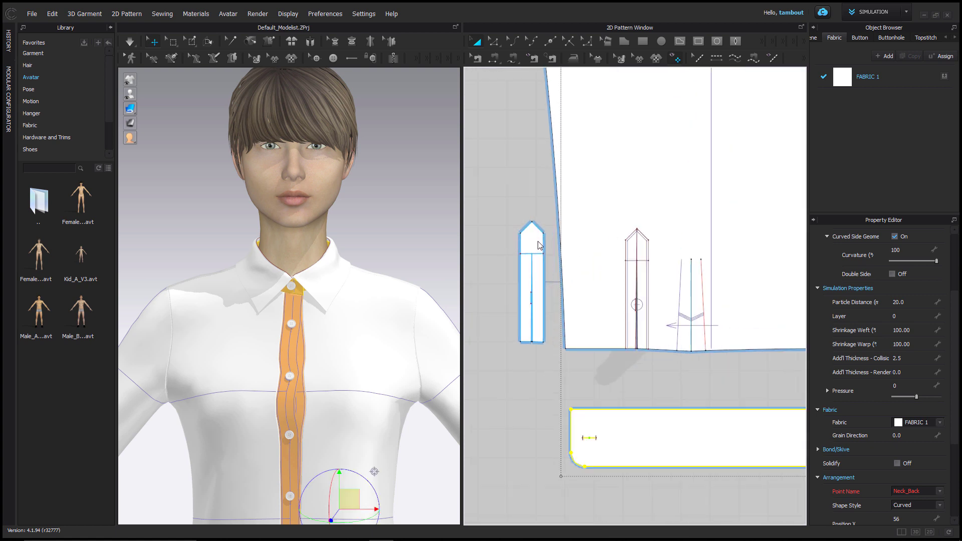
{"action": "left_click", "coordinate": [538, 242], "text": "shift"}
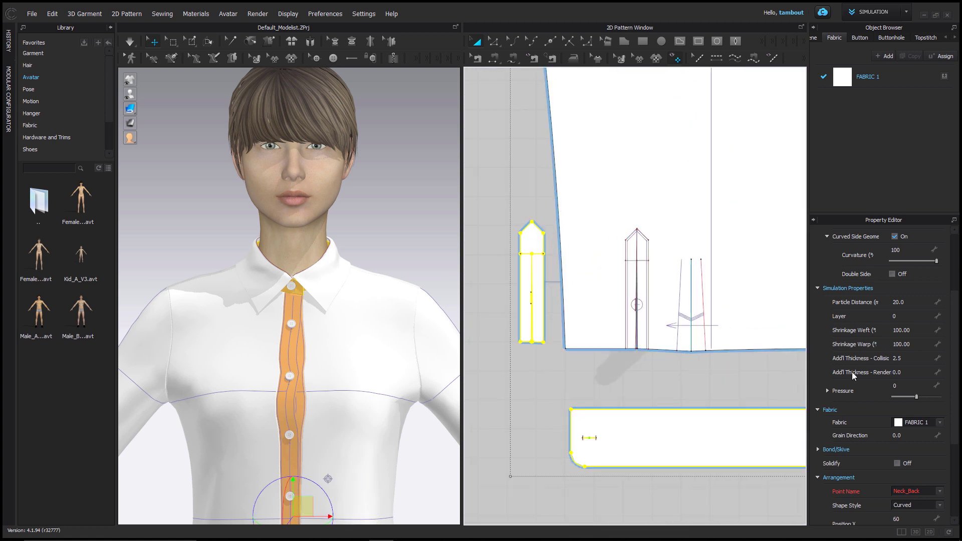
{"action": "left_click", "coordinate": [820, 440]}
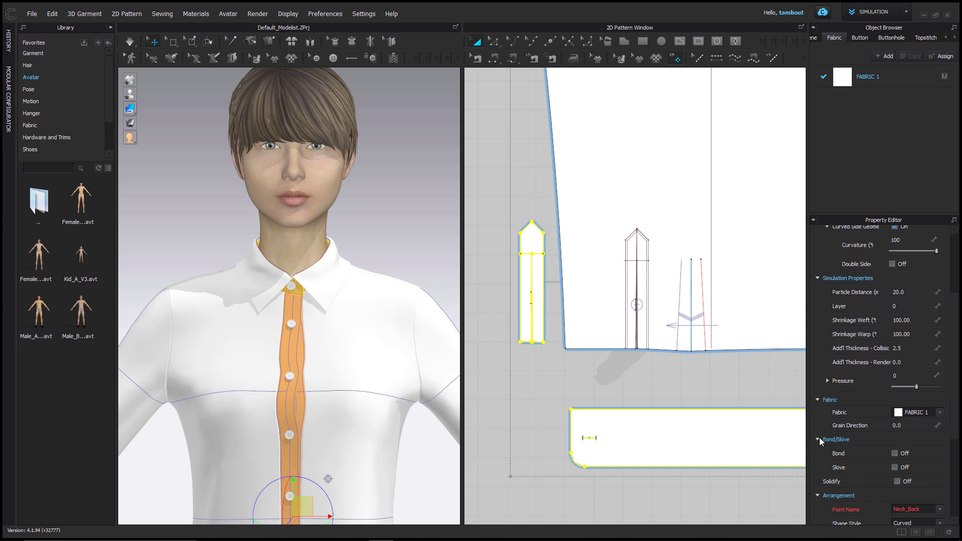
{"action": "left_click", "coordinate": [894, 453]}
- Remove the strengthening from all the shirt patterns and simulate the garment
{"action": "scroll", "coordinate": [552, 348], "scroll_direction": "down", "scroll_amount": 5}
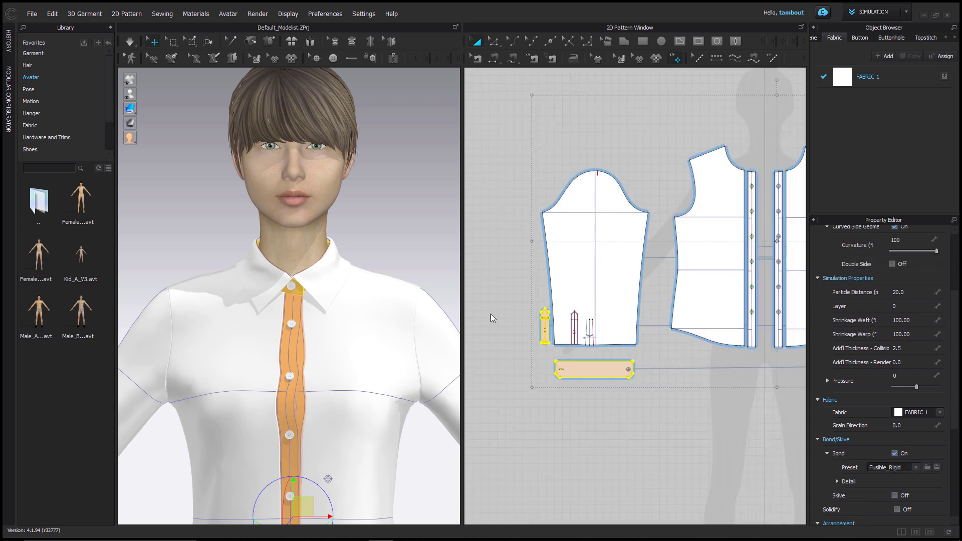
{"action": "middle_click_drag", "start_coordinate": [384, 281], "coordinate": [318, 228]}
{"action": "key", "text": "ctrl+a"}
{"action": "key", "text": "space"}
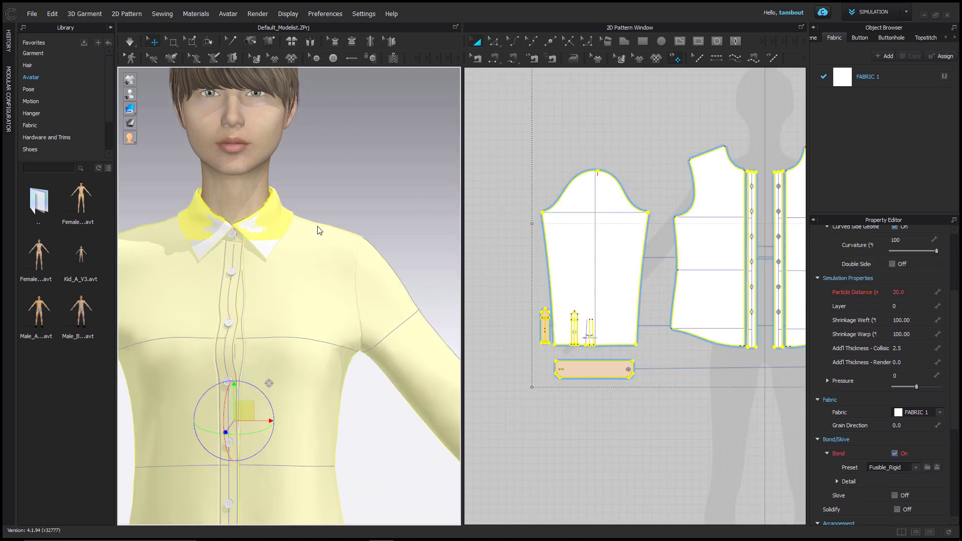
{"action": "left_click", "coordinate": [354, 193]}
{"action": "scroll", "coordinate": [332, 236], "scroll_direction": "down", "scroll_amount": 2}
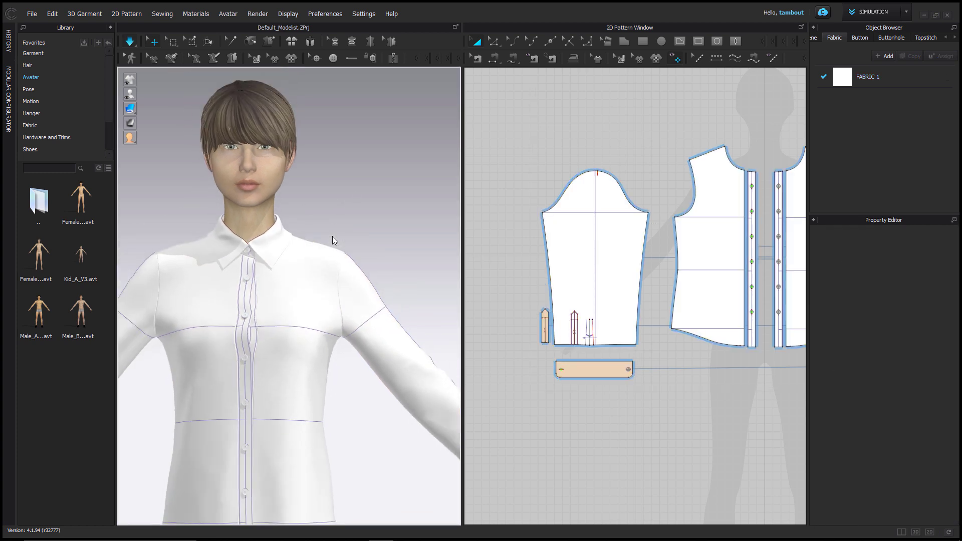
{"action": "middle_click_drag", "start_coordinate": [332, 236], "coordinate": [357, 229]}
{"action": "scroll", "coordinate": [355, 230], "scroll_direction": "down", "scroll_amount": 2}
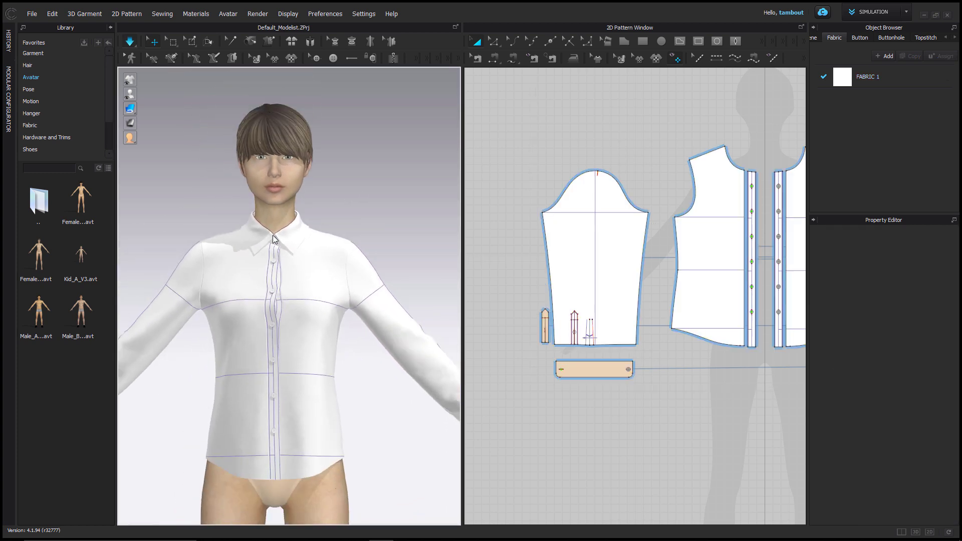
{"action": "scroll", "coordinate": [362, 240], "scroll_direction": "up", "scroll_amount": 1}
- Create a 3 in by 3 in internal rectangle on the chest of the wearer's left front pattern
{"action": "scroll", "coordinate": [632, 290], "scroll_direction": "down", "scroll_amount": 5}
{"action": "middle_click_drag", "start_coordinate": [688, 282], "coordinate": [596, 309]}
{"action": "scroll", "coordinate": [611, 306], "scroll_direction": "down", "scroll_amount": 3}
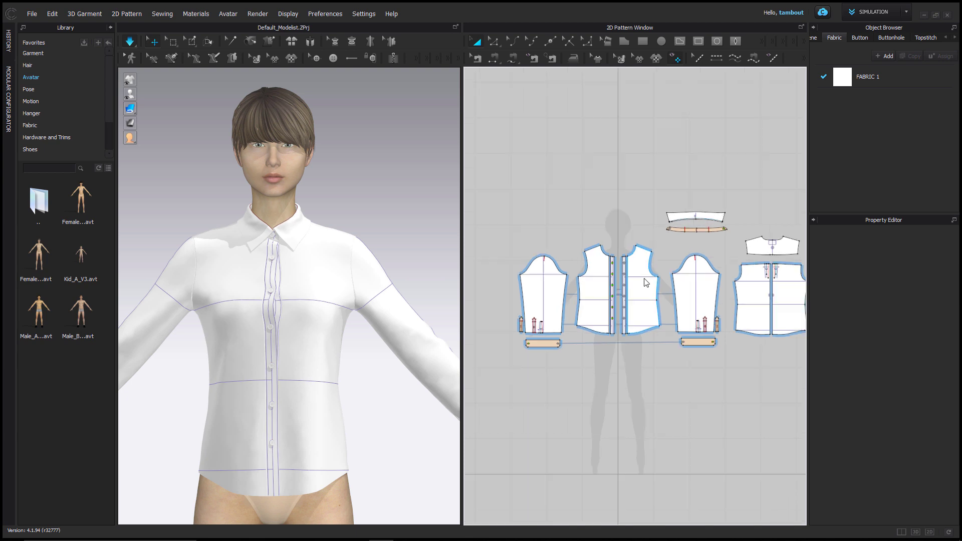
{"action": "left_click", "coordinate": [698, 41]}
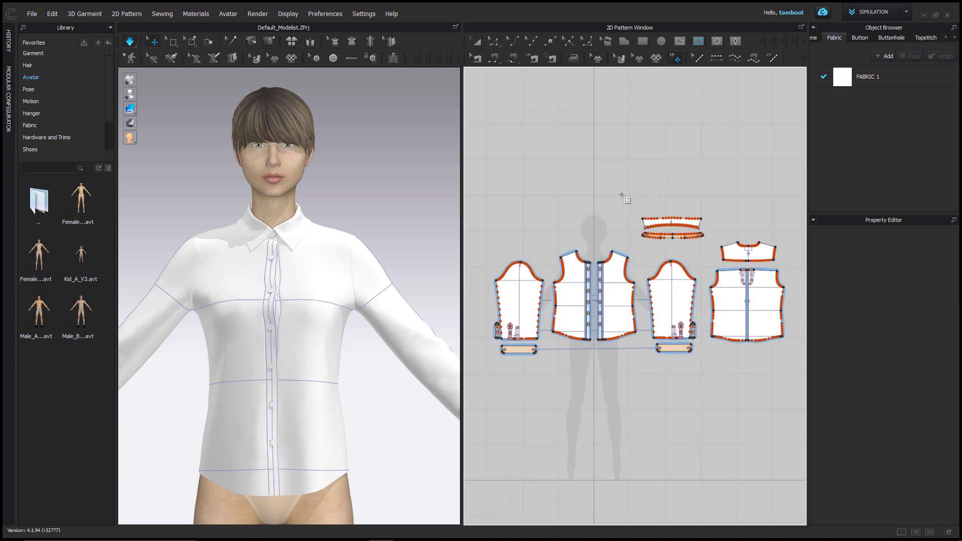
{"action": "scroll", "coordinate": [612, 305], "scroll_direction": "up", "scroll_amount": 8}
{"action": "right_click", "coordinate": [597, 306]}
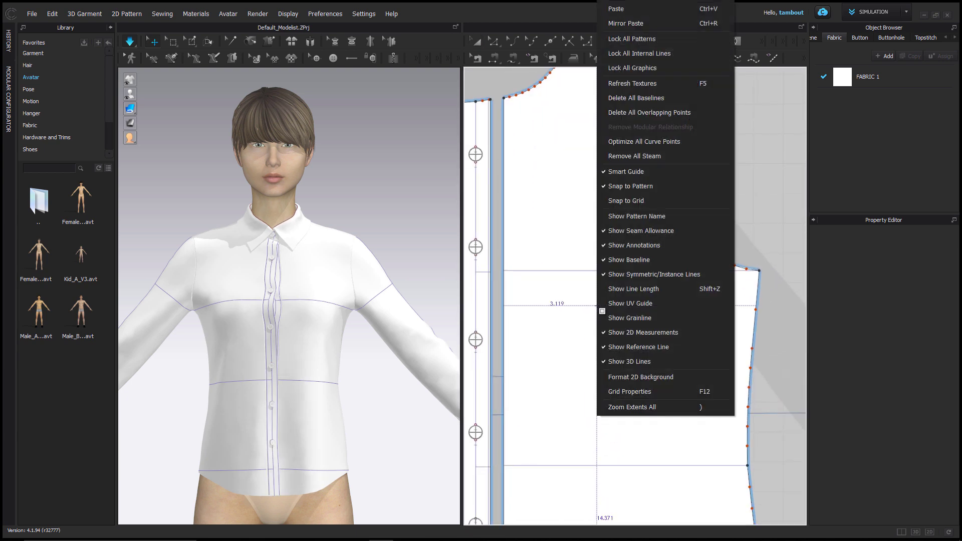
{"action": "left_click", "coordinate": [592, 308]}
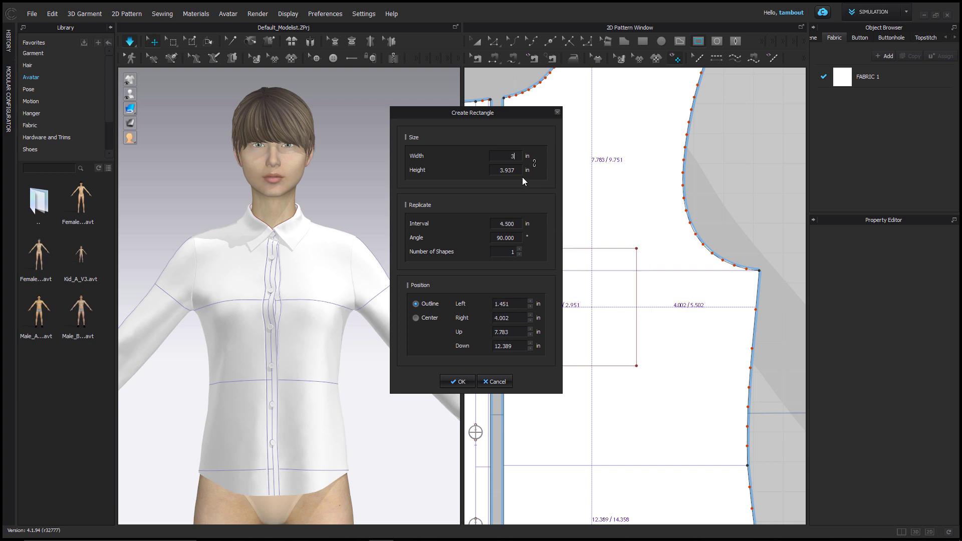
{"action": "type", "text": "37"}
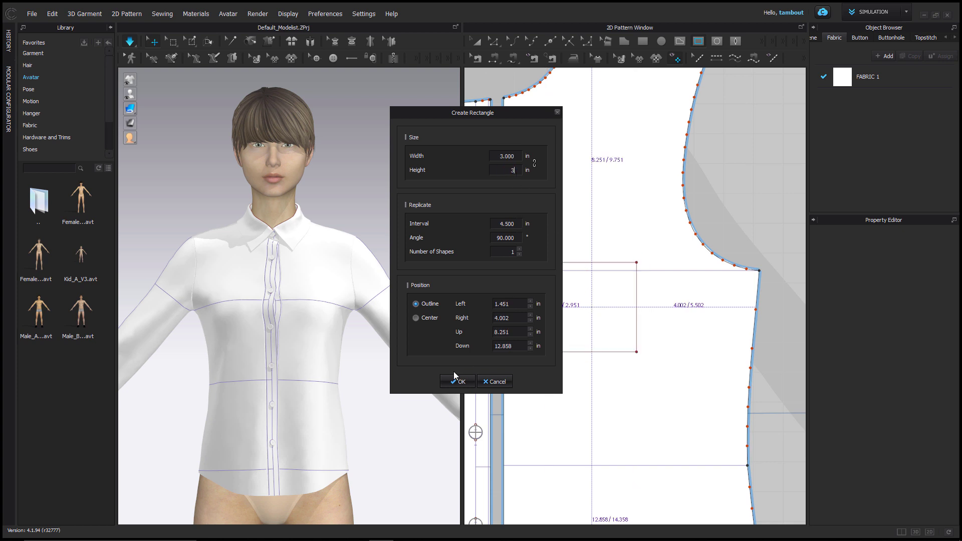
{"action": "left_click", "coordinate": [456, 381]}
- Move the pocket rectangle slightly upwards and towards the armhole on the front pattern
{"action": "left_click", "coordinate": [549, 344]}
{"action": "left_click_drag", "start_coordinate": [600, 313], "coordinate": [615, 307]}
{"action": "scroll", "coordinate": [385, 312], "scroll_direction": "down", "scroll_amount": 2}
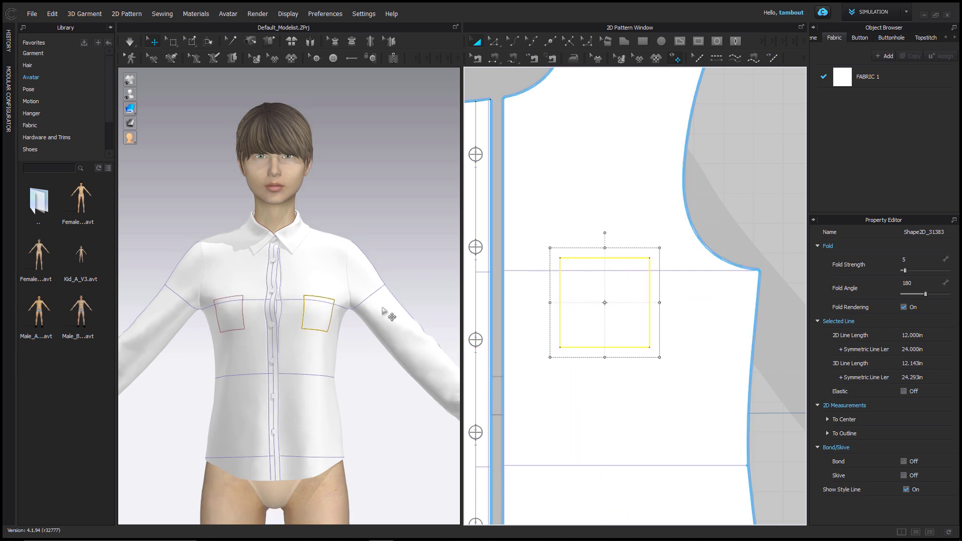
- Split the rectangle's lower edge uniformly into two segments and pull its midpoint down to form a pointed pocket bottom
{"action": "scroll", "coordinate": [558, 302], "scroll_direction": "up", "scroll_amount": 3}
{"action": "key", "text": "z"}
{"action": "right_click", "coordinate": [626, 385]}
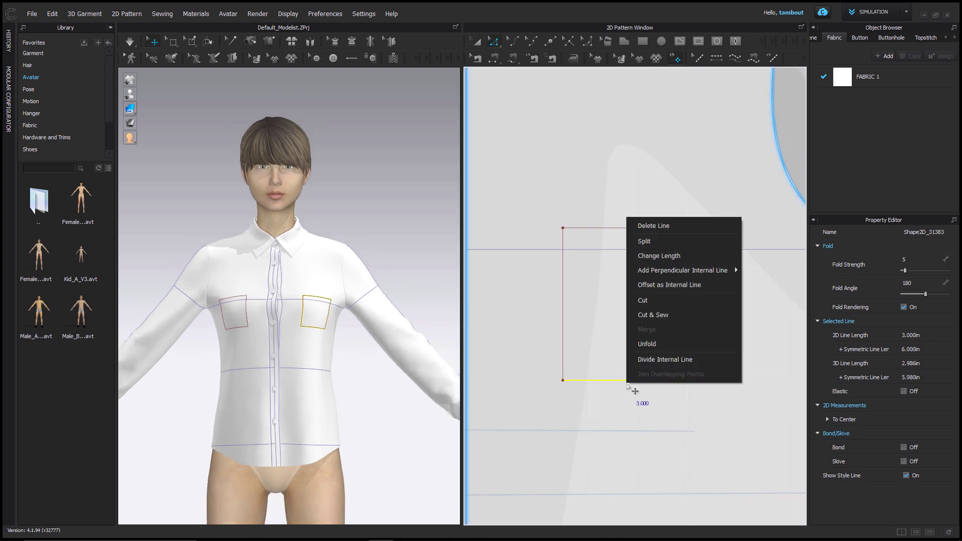
{"action": "left_click", "coordinate": [651, 236]}
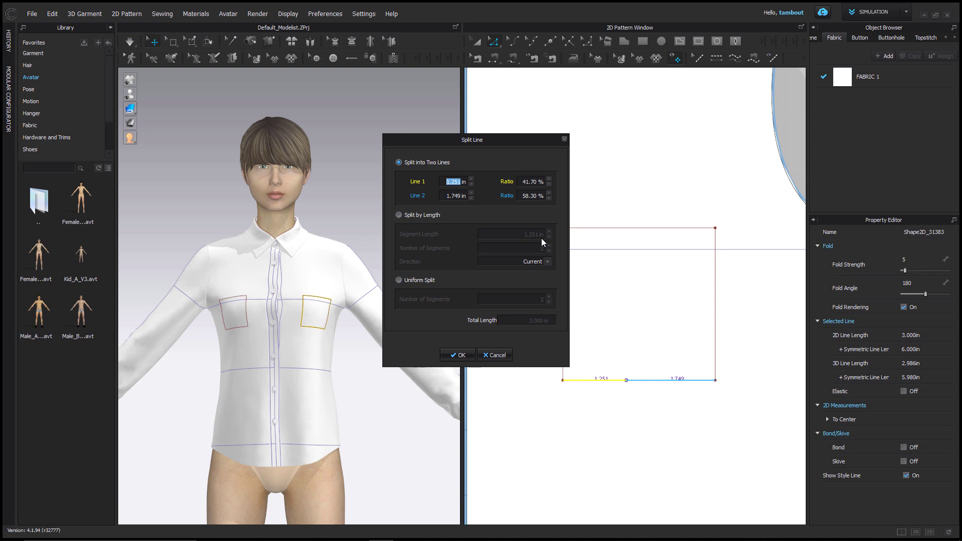
{"action": "left_click", "coordinate": [409, 281]}
{"action": "left_click", "coordinate": [458, 357]}
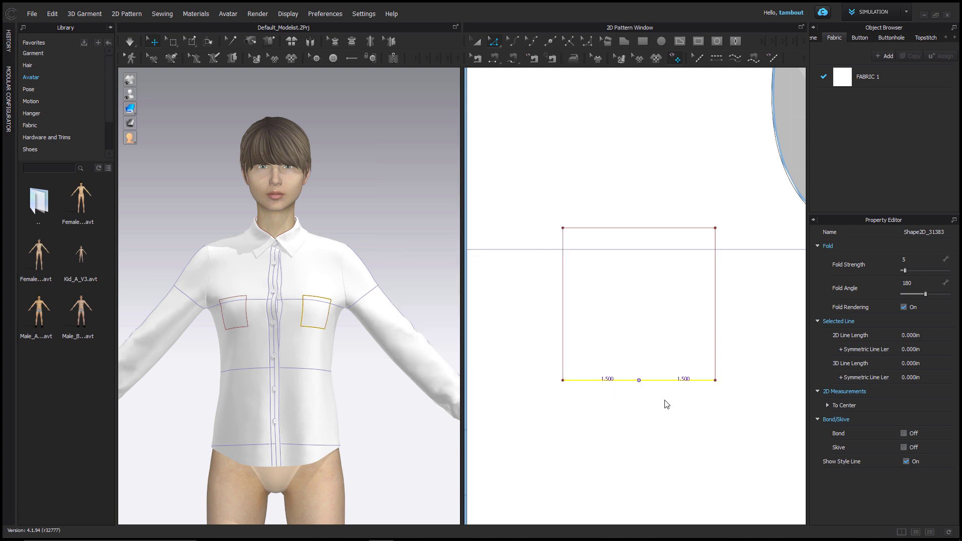
{"action": "left_click_drag", "start_coordinate": [639, 380], "coordinate": [638, 398]}
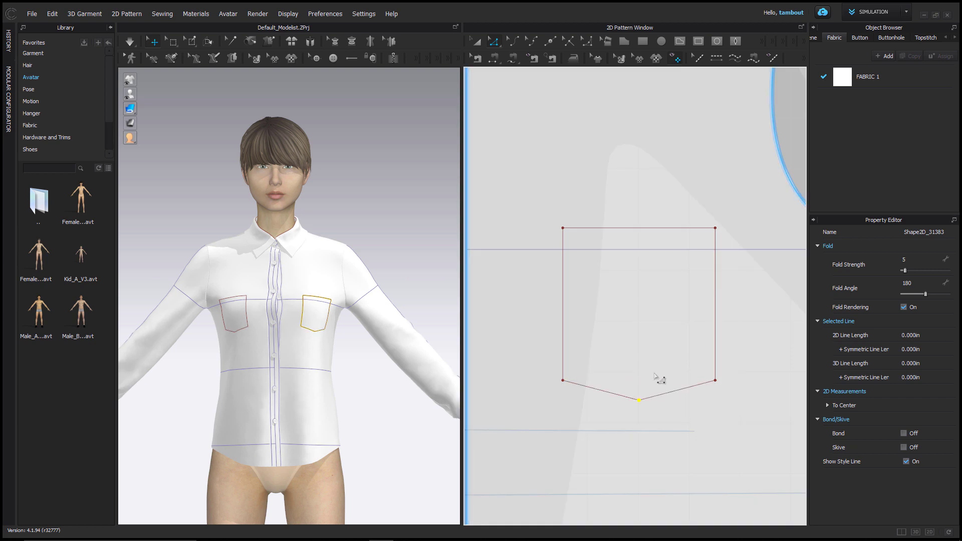
- Clone the internal pocket shape as a separate pattern and place it beside the front pattern's shoulder
{"action": "scroll", "coordinate": [655, 361], "scroll_direction": "down", "scroll_amount": 3}
{"action": "middle_click_drag", "start_coordinate": [653, 341], "coordinate": [626, 340]}
{"action": "left_click", "coordinate": [620, 339]}
{"action": "right_click", "coordinate": [620, 339]}
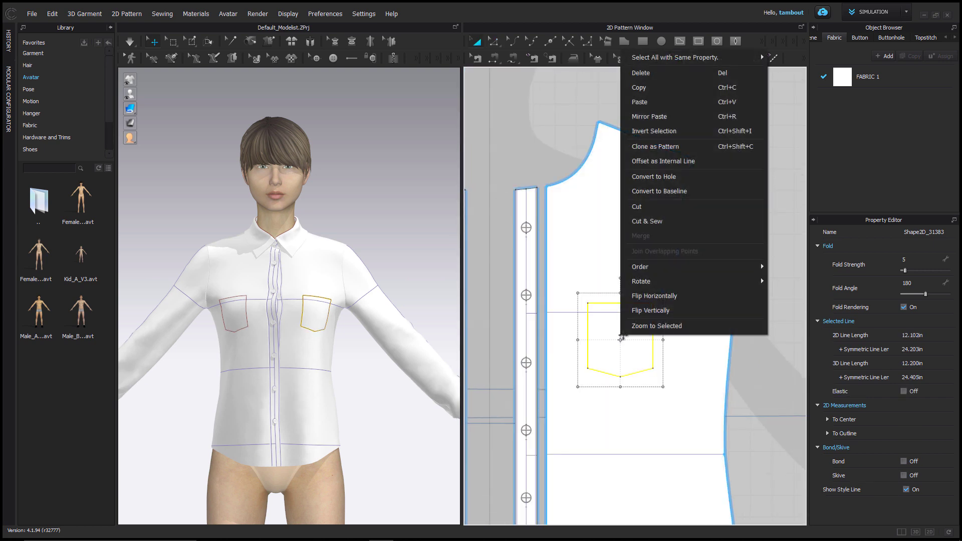
{"action": "left_click", "coordinate": [655, 147]}
{"action": "left_click", "coordinate": [741, 133]}
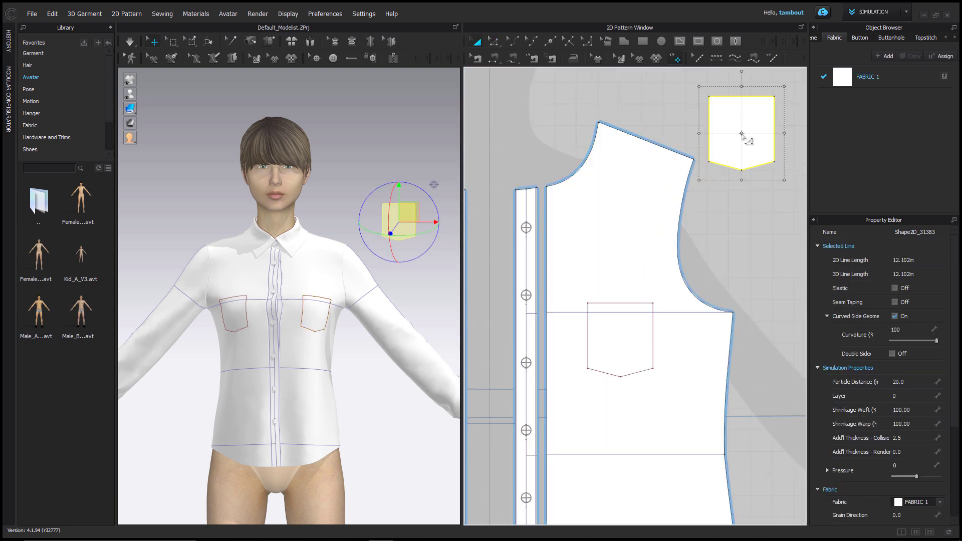
- Free-sew the pocket pattern's sides and pointed bottom to the matching internal outline on the front, leaving the top open
{"action": "key", "text": "m"}
{"action": "left_click", "coordinate": [709, 97]}
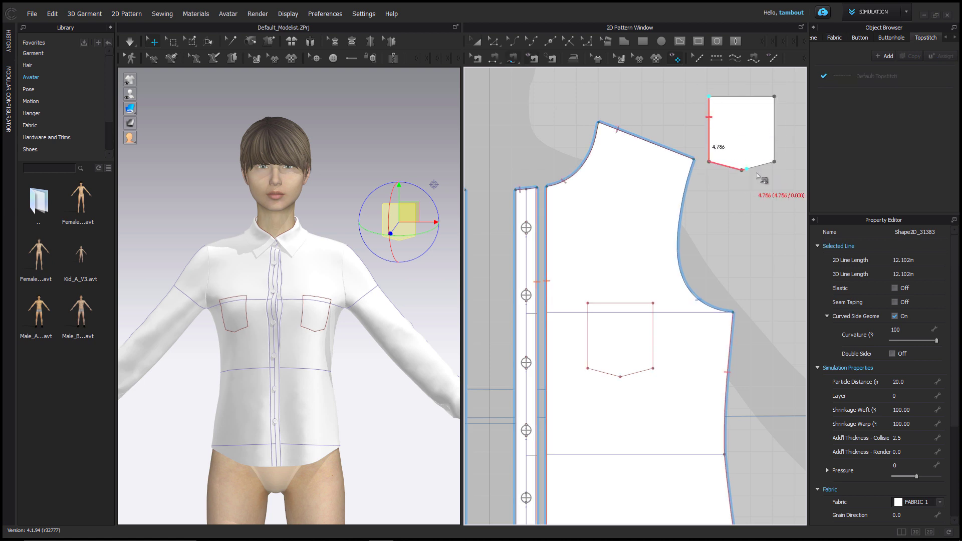
{"action": "left_click", "coordinate": [774, 96]}
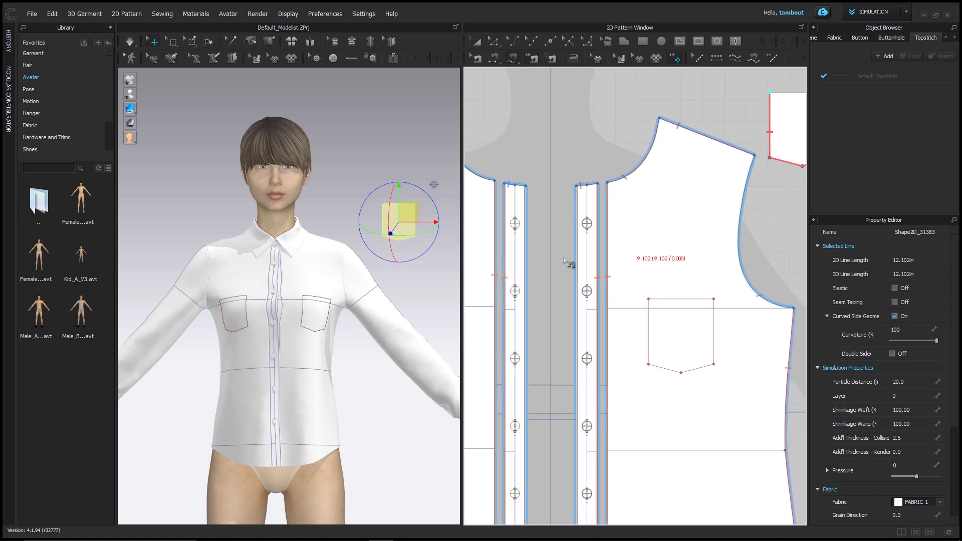
{"action": "middle_click_drag", "start_coordinate": [687, 243], "coordinate": [561, 258]}
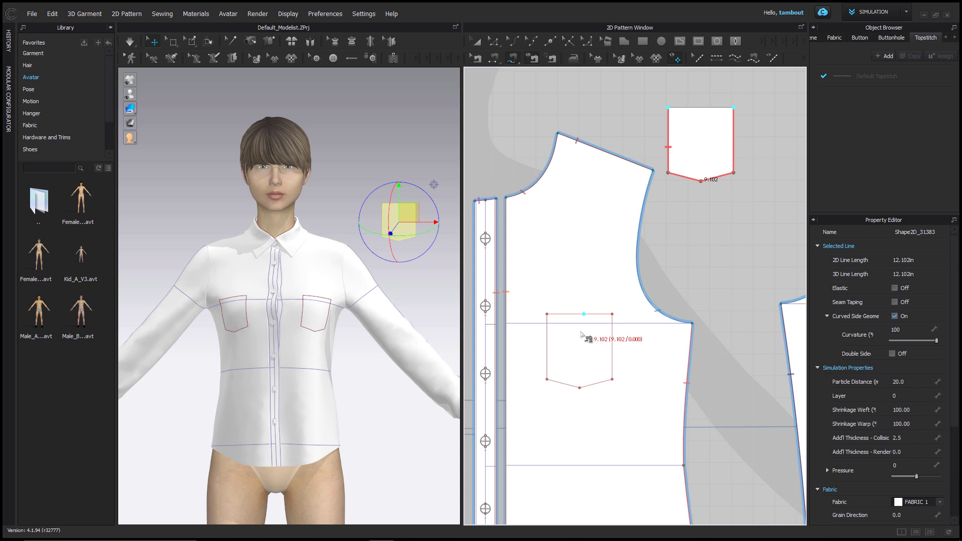
{"action": "left_click", "coordinate": [546, 315]}
{"action": "left_click", "coordinate": [612, 314]}
- Simulate the shirt with the sewn pocket and show the avatar from the front
{"action": "right_click_drag", "start_coordinate": [425, 291], "coordinate": [455, 289]}
{"action": "key", "text": "space"}
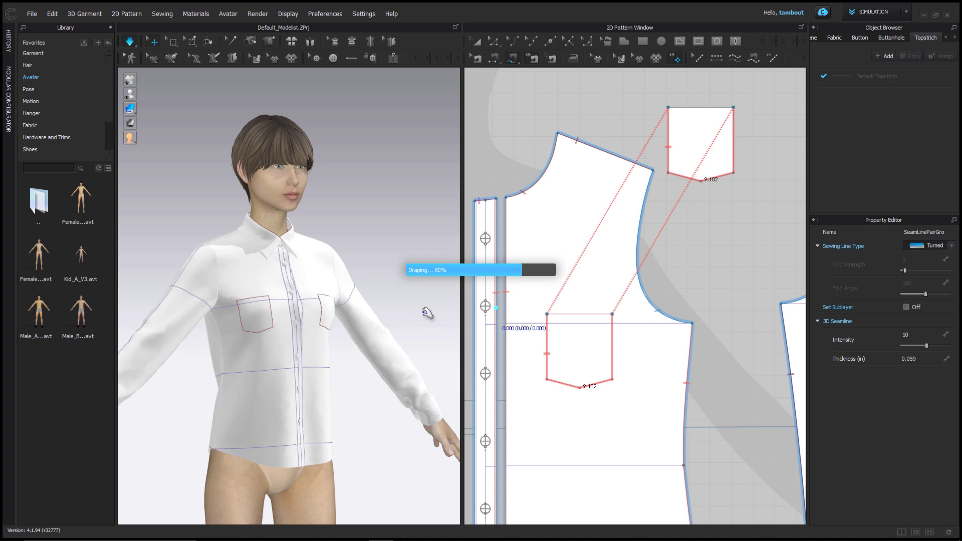
{"action": "key", "text": "2"}
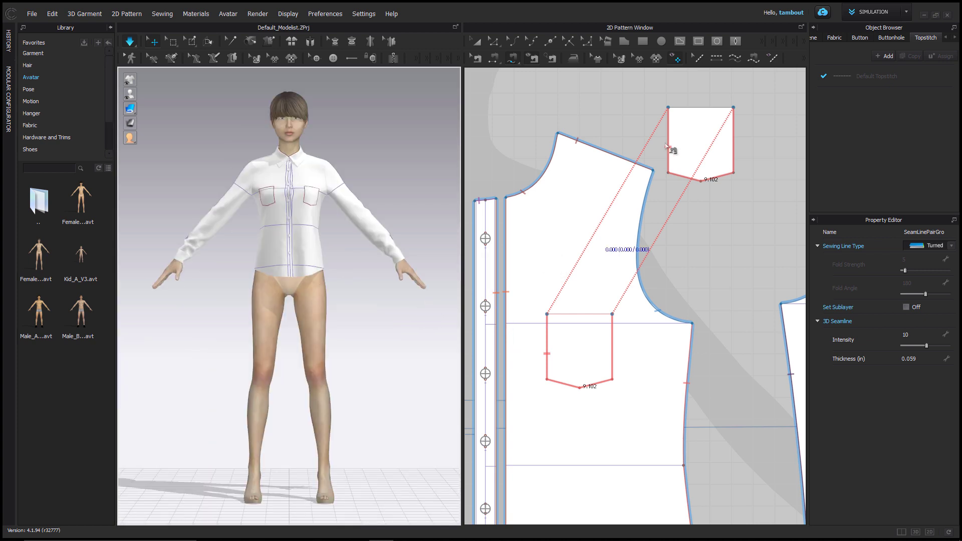
- Add free topstitches along both long edges of the wearer's left front placket
{"action": "scroll", "coordinate": [667, 143], "scroll_direction": "down", "scroll_amount": 2}
{"action": "left_click", "coordinate": [734, 58]}
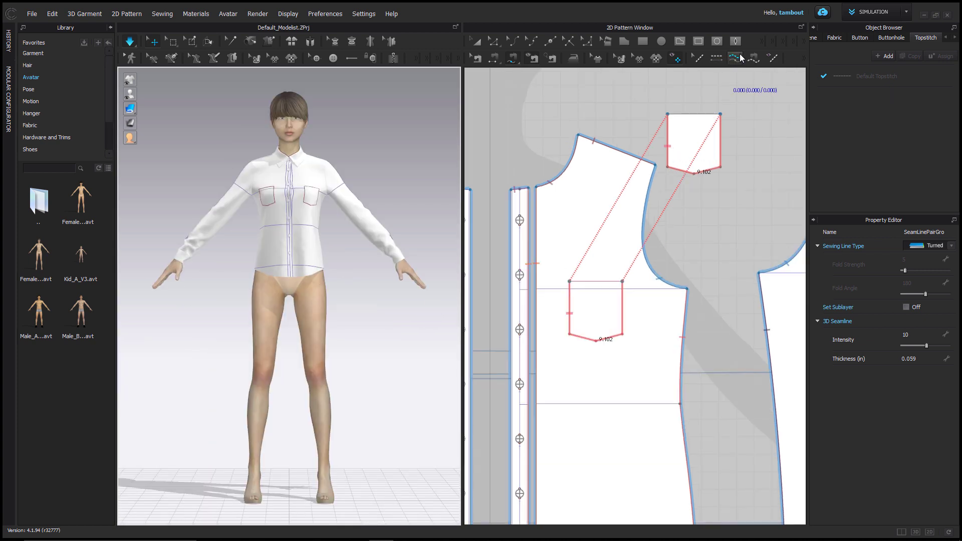
{"action": "scroll", "coordinate": [549, 209], "scroll_direction": "down", "scroll_amount": 3}
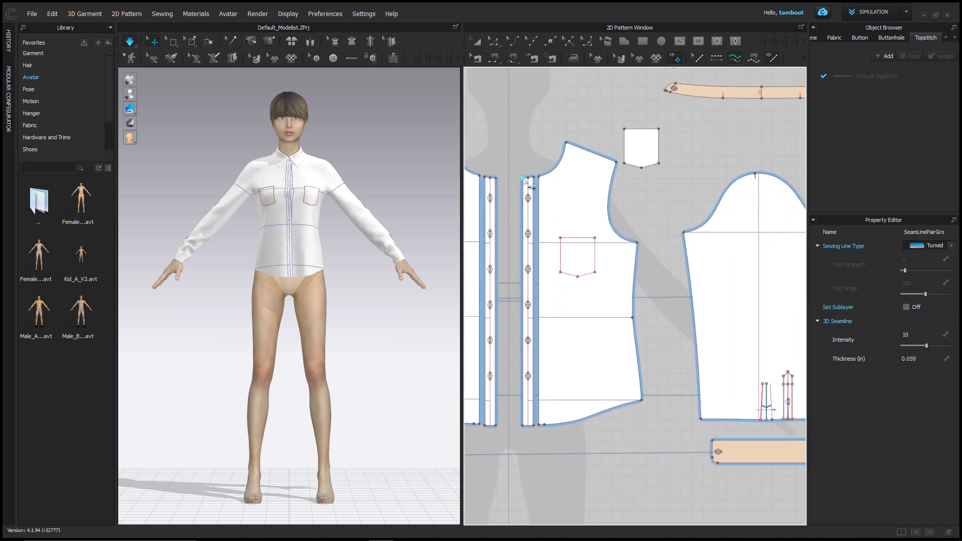
{"action": "left_click", "coordinate": [522, 427]}
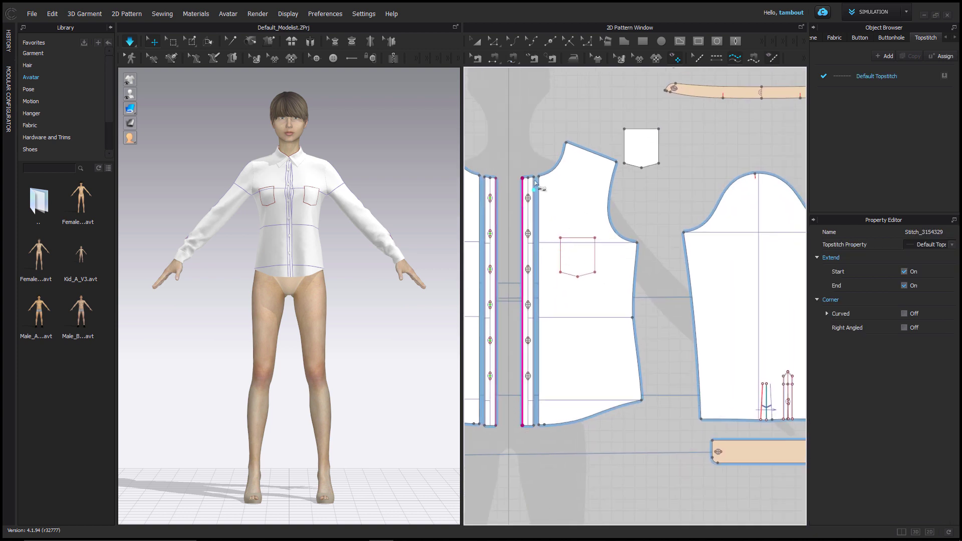
{"action": "left_click", "coordinate": [535, 426]}
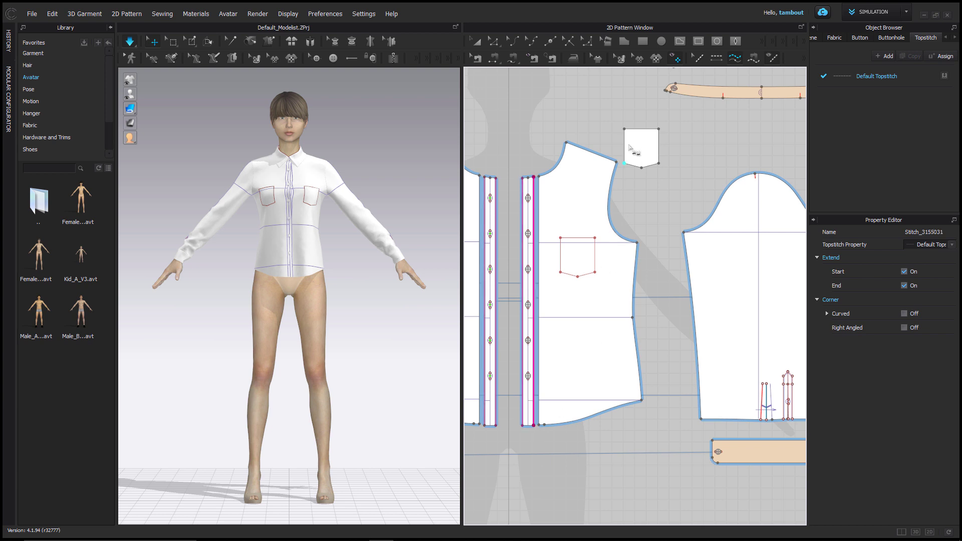
- Topstitch the pocket pattern along its sides and pointed bottom, and along its top edge
{"action": "left_click", "coordinate": [659, 133]}
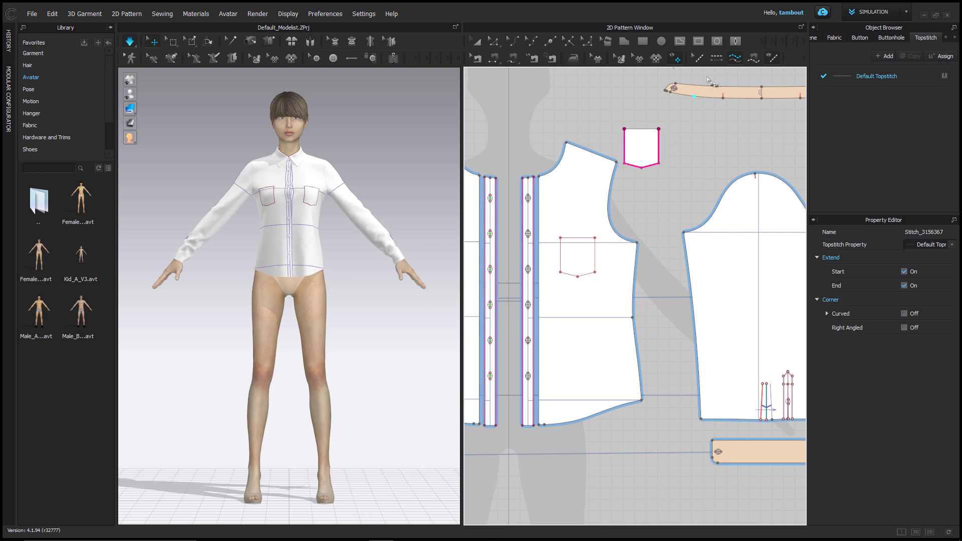
{"action": "left_click", "coordinate": [640, 129]}
{"action": "middle_click_drag", "start_coordinate": [685, 152], "coordinate": [612, 188]}
{"action": "scroll", "coordinate": [672, 151], "scroll_direction": "down", "scroll_amount": 2}
{"action": "scroll", "coordinate": [627, 200], "scroll_direction": "down", "scroll_amount": 2}
{"action": "middle_click_drag", "start_coordinate": [631, 203], "coordinate": [495, 215]}
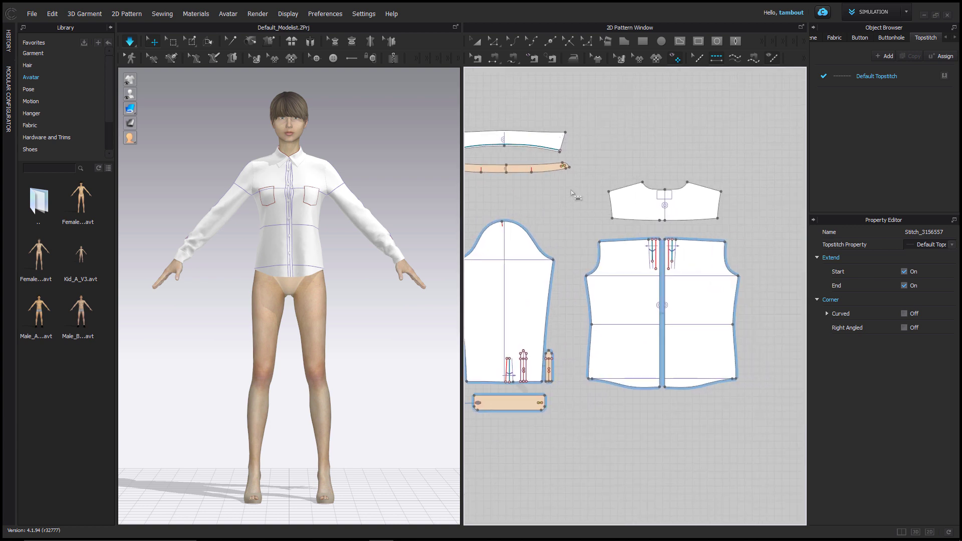
- Add free topstitches along the back yoke's bottom edge and the back panel's curved hem
{"action": "left_click", "coordinate": [733, 58]}
{"action": "left_click", "coordinate": [717, 220]}
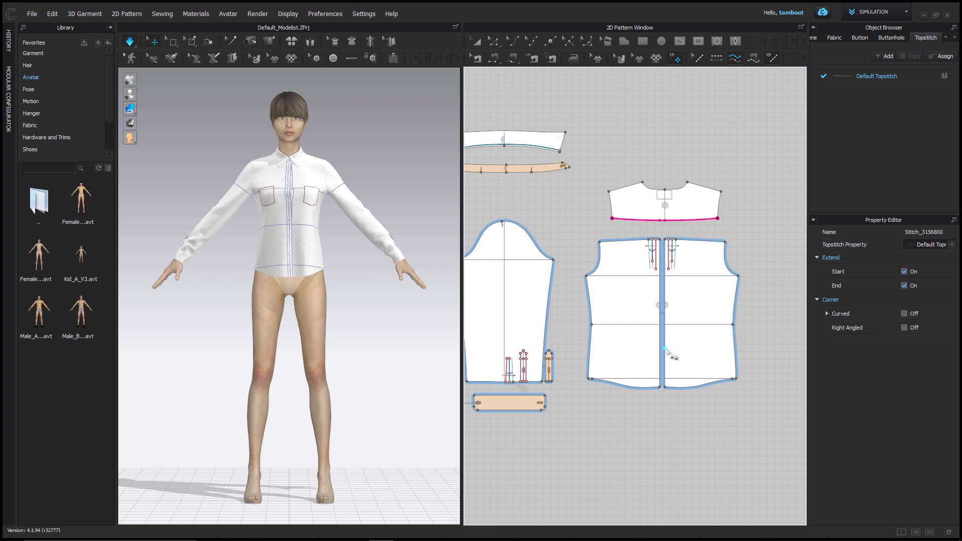
{"action": "left_click", "coordinate": [590, 384]}
- Topstitch the sleeve placket along its sides and pointed end, and along the line across it below the point
{"action": "scroll", "coordinate": [565, 377], "scroll_direction": "up", "scroll_amount": 5}
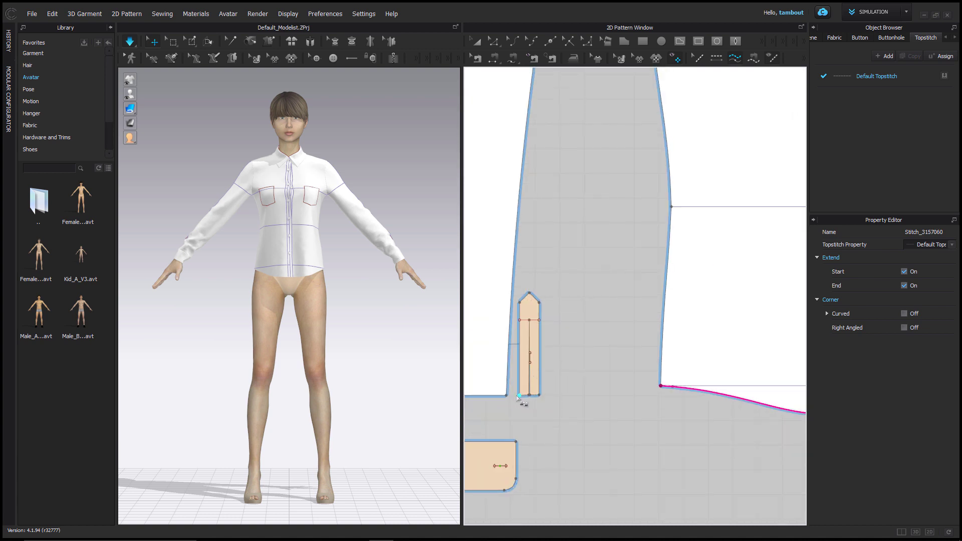
{"action": "left_click", "coordinate": [543, 398]}
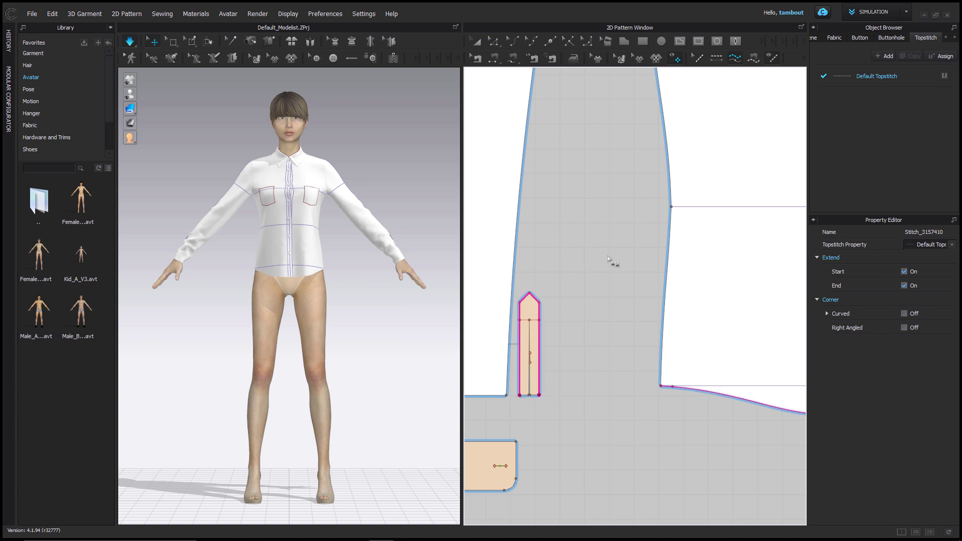
{"action": "scroll", "coordinate": [533, 325], "scroll_direction": "up", "scroll_amount": 3}
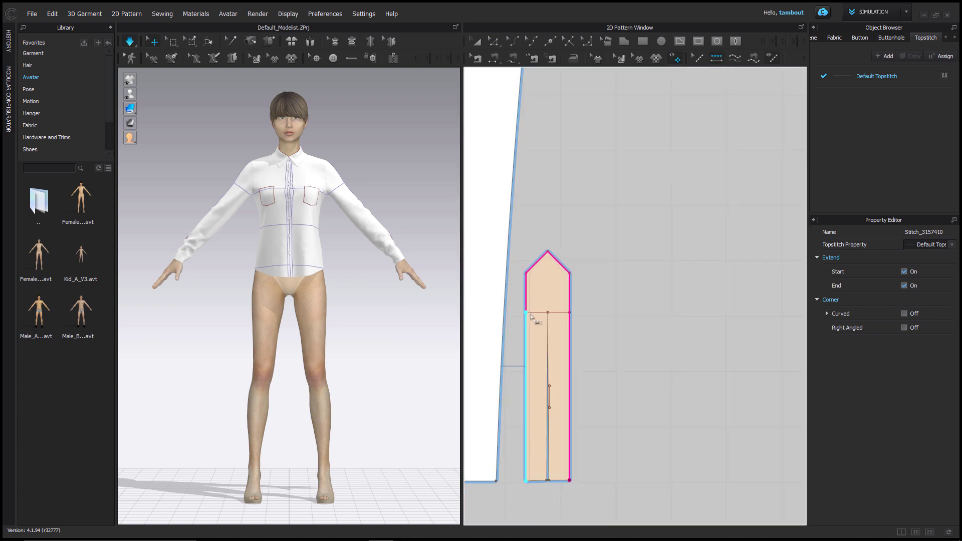
{"action": "scroll", "coordinate": [539, 325], "scroll_direction": "down", "scroll_amount": 5}
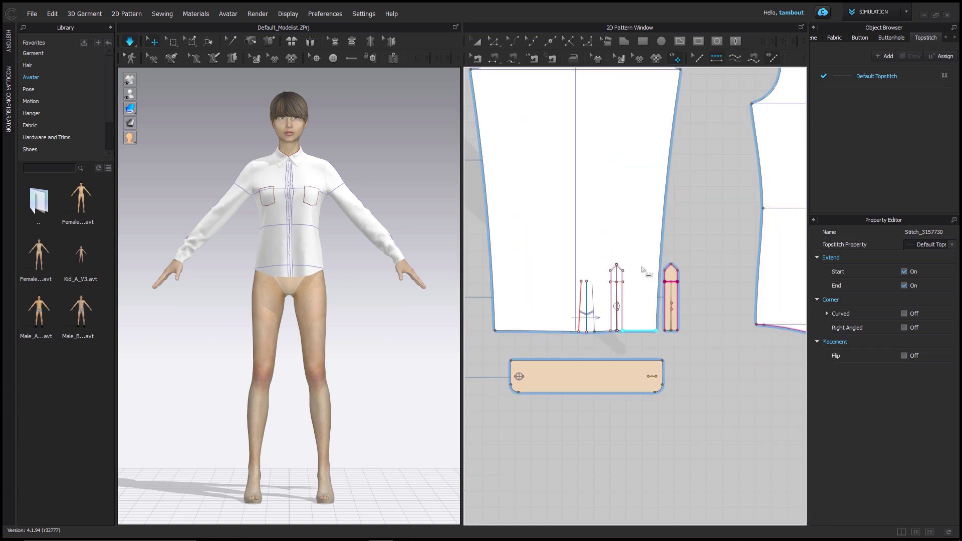
- Add free topstitches around the cuff's outline and along the front panel's curved hem
{"action": "left_click", "coordinate": [734, 58]}
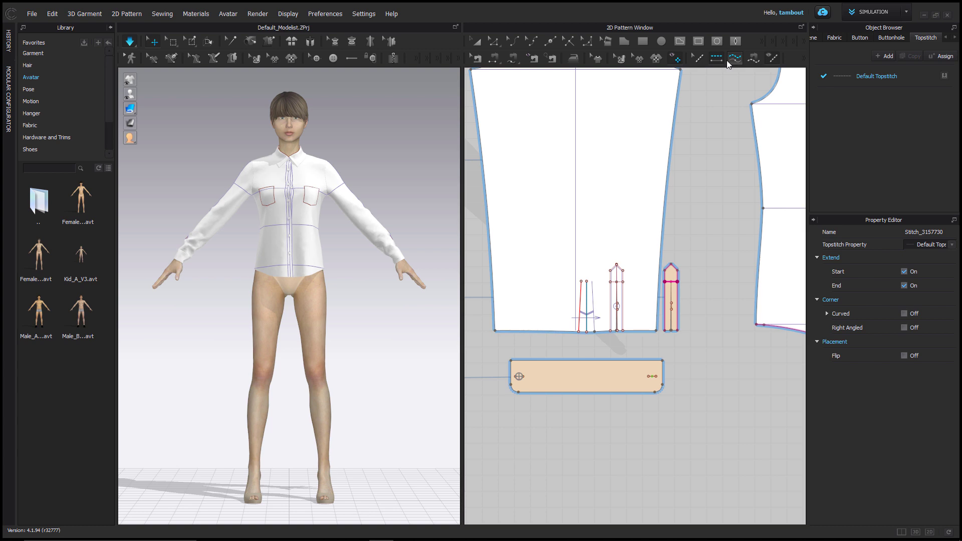
{"action": "double_click", "coordinate": [512, 365]}
{"action": "scroll", "coordinate": [522, 374], "scroll_direction": "down", "scroll_amount": 3}
{"action": "middle_click_drag", "start_coordinate": [480, 377], "coordinate": [672, 335]}
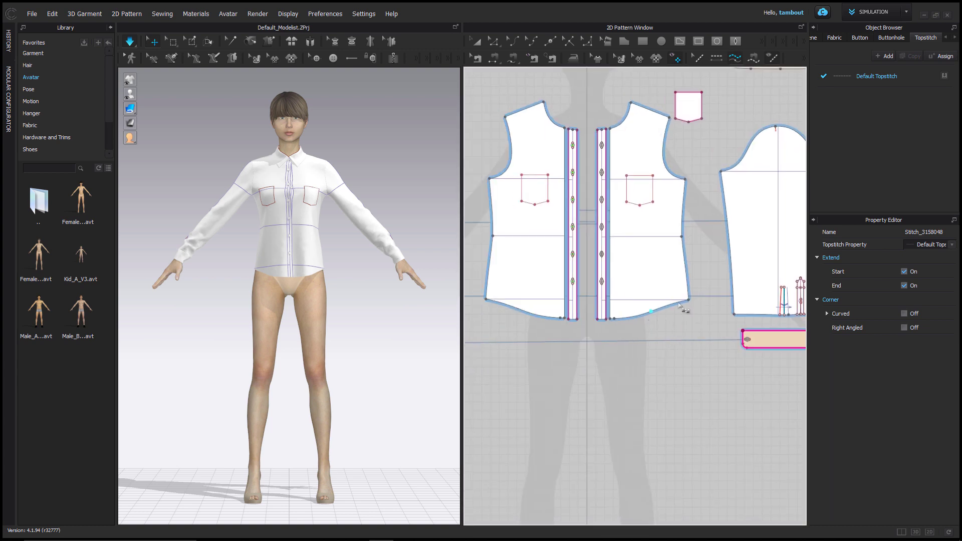
{"action": "left_click", "coordinate": [609, 326]}
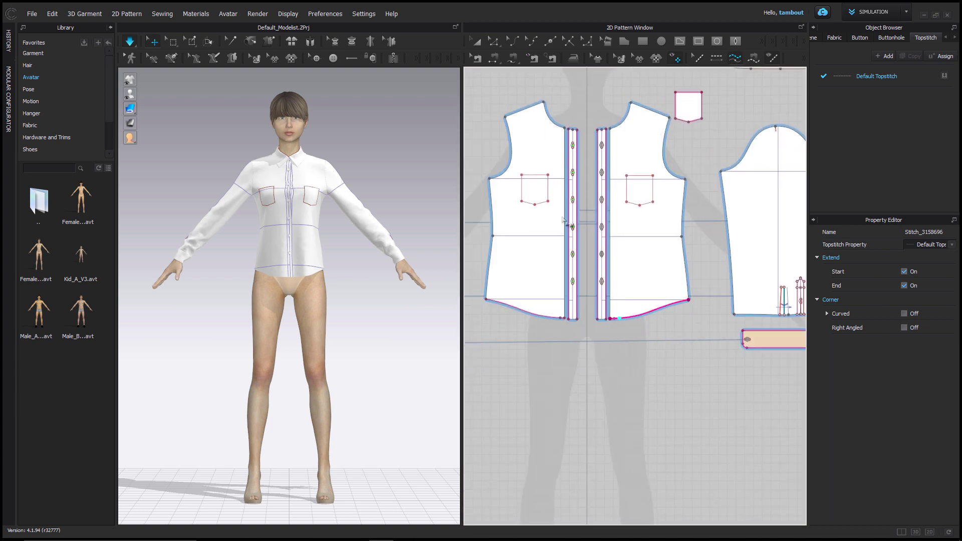
- Topstitch the collar along its two short ends and upper edge, and the collar stand around its full outline
{"action": "scroll", "coordinate": [609, 325], "scroll_direction": "down", "scroll_amount": 3}
{"action": "middle_click_drag", "start_coordinate": [531, 185], "coordinate": [513, 343]}
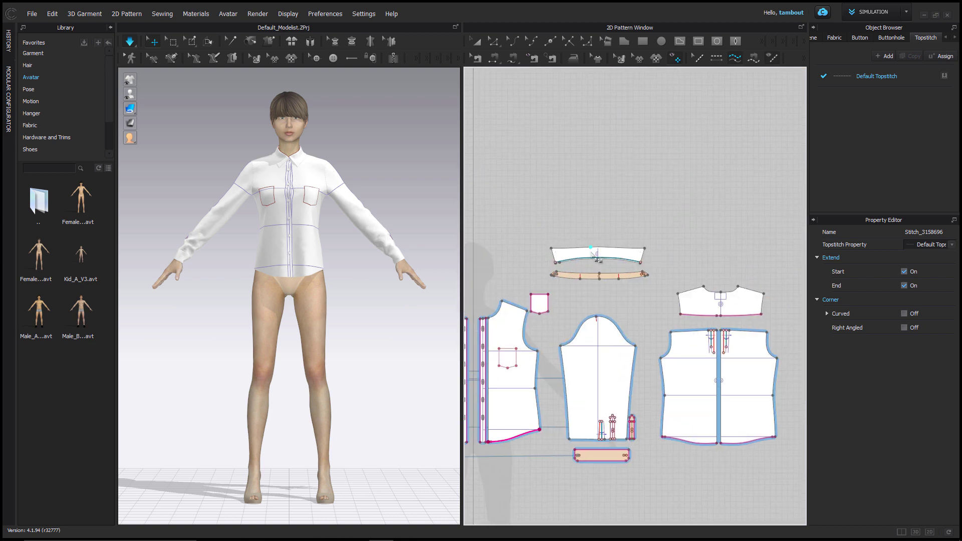
{"action": "scroll", "coordinate": [576, 246], "scroll_direction": "up", "scroll_amount": 4}
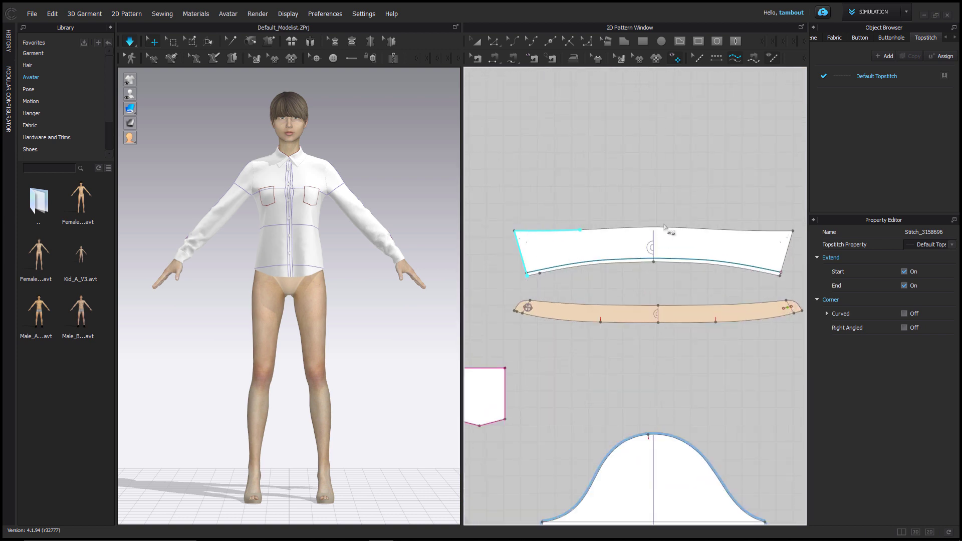
{"action": "left_click", "coordinate": [782, 278]}
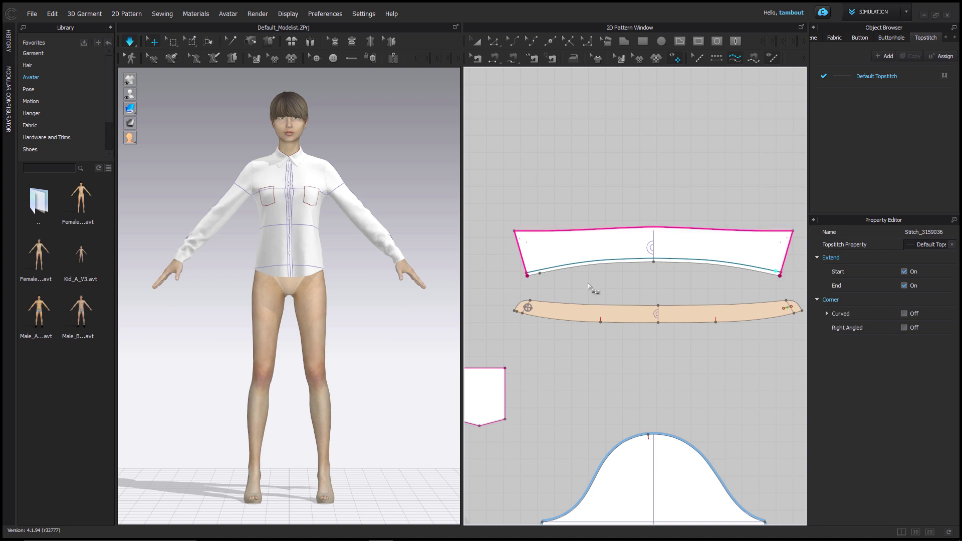
{"action": "left_click", "coordinate": [515, 311]}
{"action": "middle_click_drag", "start_coordinate": [719, 233], "coordinate": [683, 271]}
{"action": "scroll", "coordinate": [682, 271], "scroll_direction": "up", "scroll_amount": 1}
- Duplicate the Default Topstitch style and pick a wider offset for the copy
{"action": "left_click", "coordinate": [888, 77]}
{"action": "left_click", "coordinate": [910, 56]}
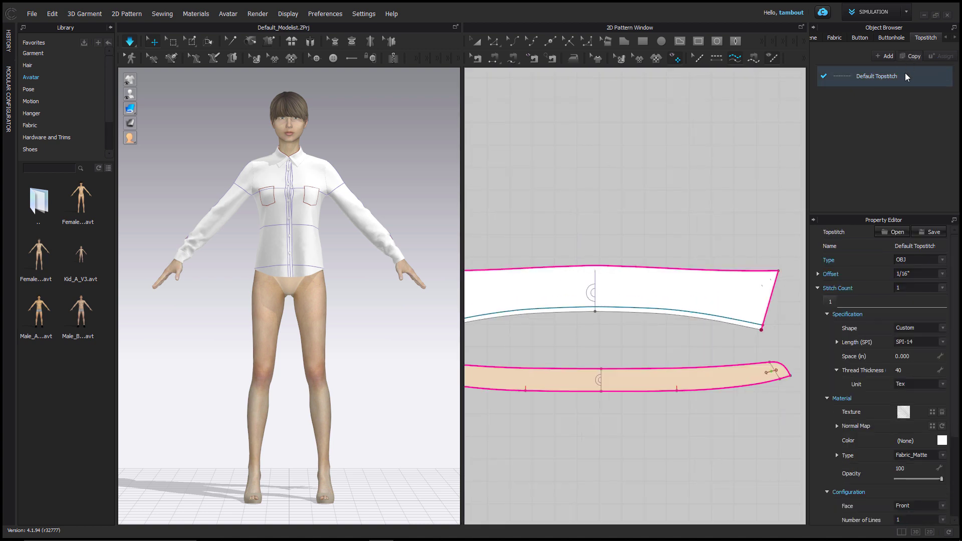
{"action": "double_click", "coordinate": [890, 99]}
{"action": "key", "text": "Return"}
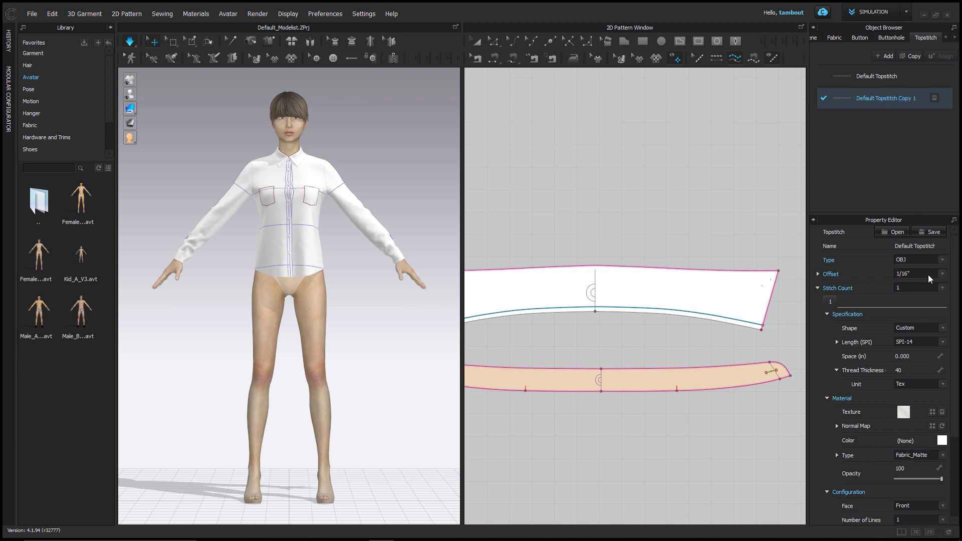
{"action": "left_click", "coordinate": [938, 275]}
{"action": "left_click", "coordinate": [915, 283]}
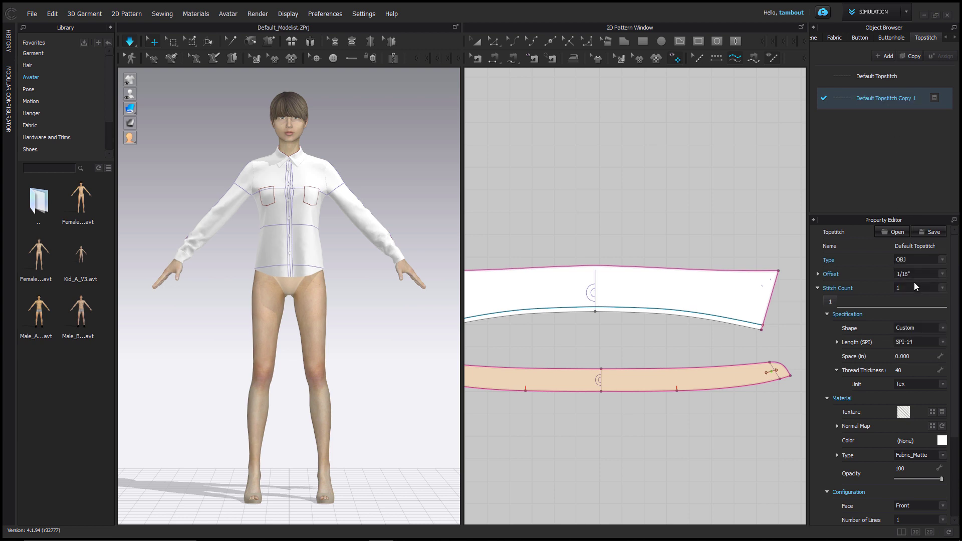
- Assign Default Topstitch Copy 1 to the topstitch along the collar's outer edges
{"action": "left_click", "coordinate": [697, 58]}
{"action": "left_click", "coordinate": [644, 268]}
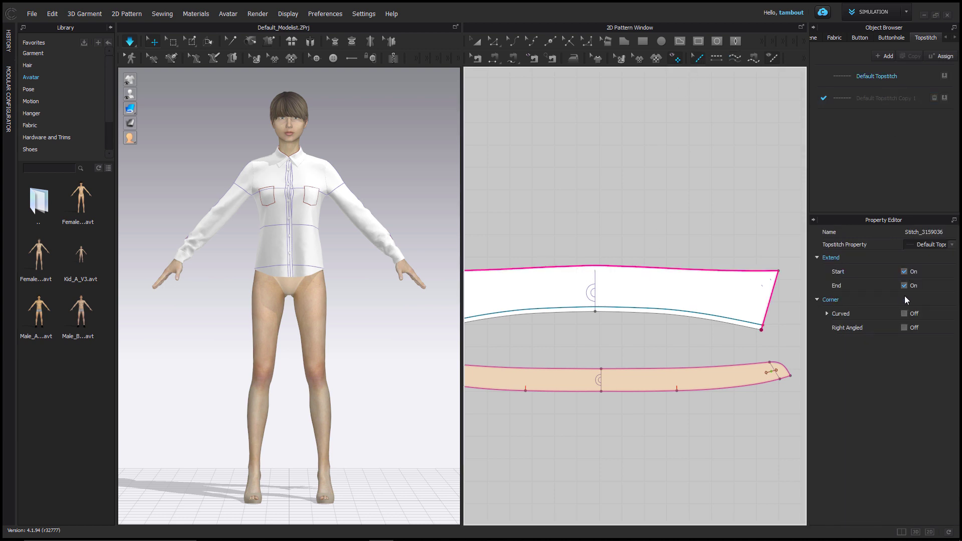
{"action": "scroll", "coordinate": [402, 163], "scroll_direction": "up", "scroll_amount": 5}
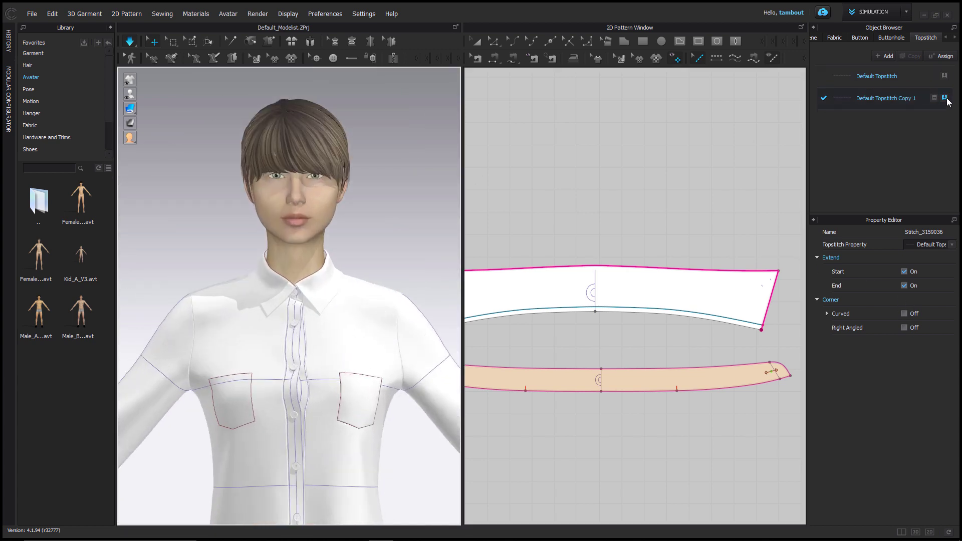
{"action": "right_click_drag", "start_coordinate": [376, 286], "coordinate": [333, 294]}
{"action": "scroll", "coordinate": [329, 305], "scroll_direction": "up", "scroll_amount": 3}
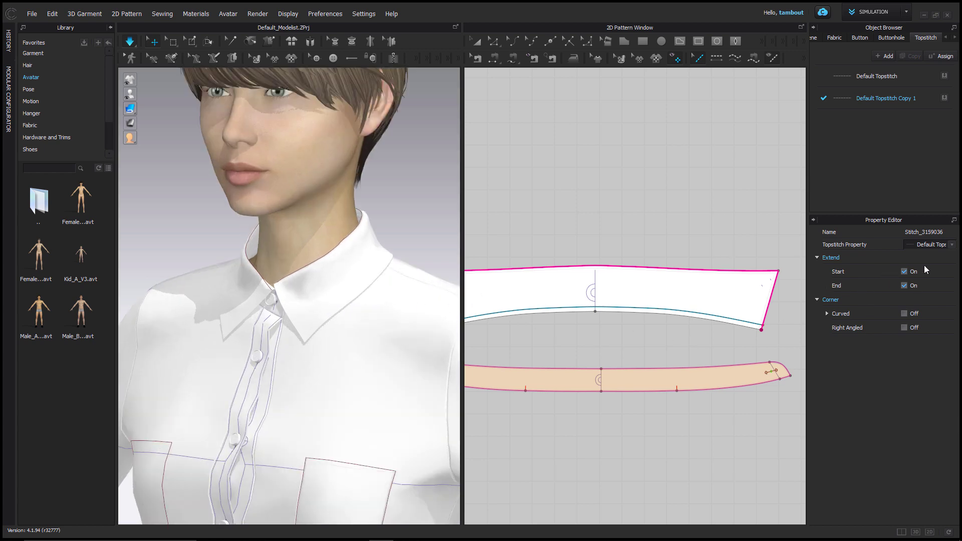
- Set the face of Default Topstitch Copy 1 to Back
{"action": "left_click", "coordinate": [886, 106]}
{"action": "scroll", "coordinate": [920, 443], "scroll_direction": "down", "scroll_amount": 3}
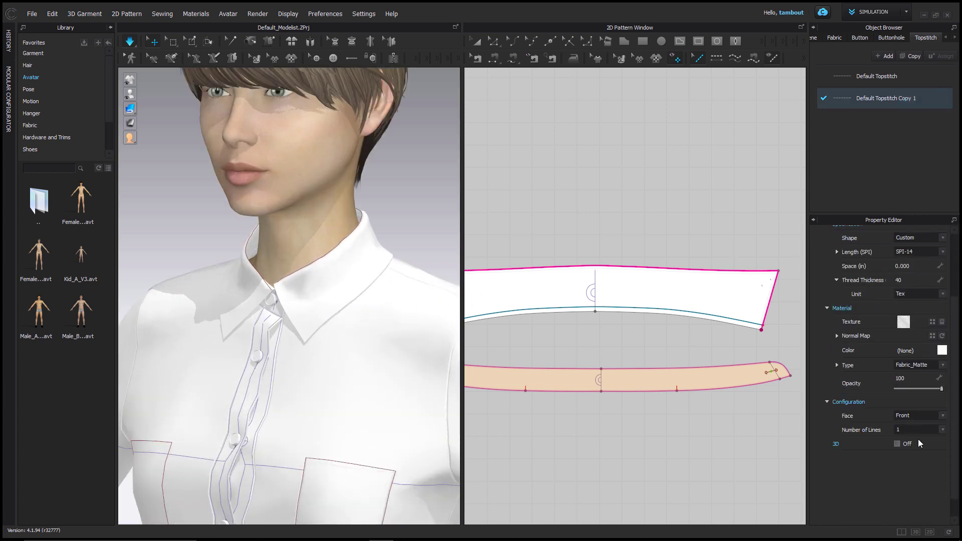
{"action": "left_click", "coordinate": [942, 417]}
{"action": "left_click", "coordinate": [902, 425]}
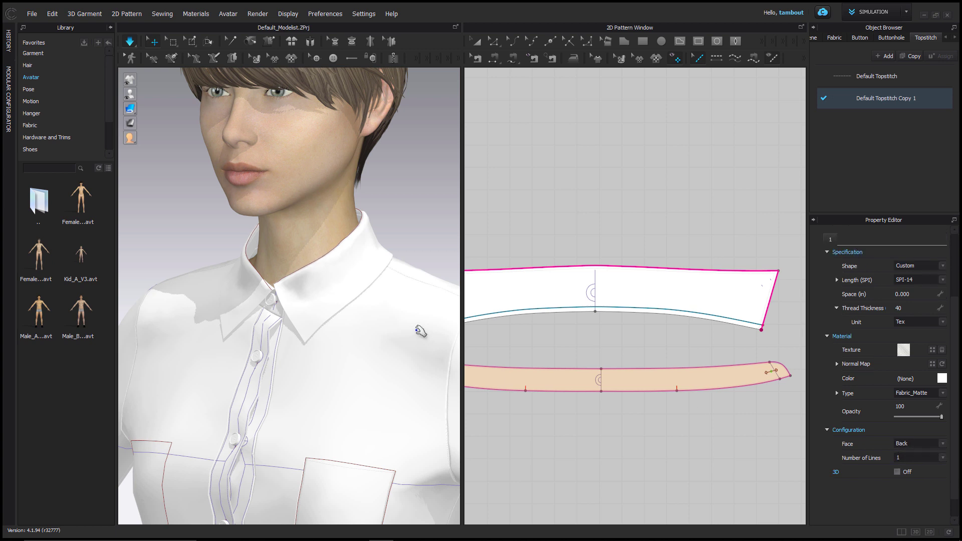
- Set the thread thickness to 80 Tex for both Default Topstitch Copy 1 and Default Topstitch
{"action": "scroll", "coordinate": [366, 301], "scroll_direction": "up", "scroll_amount": 5}
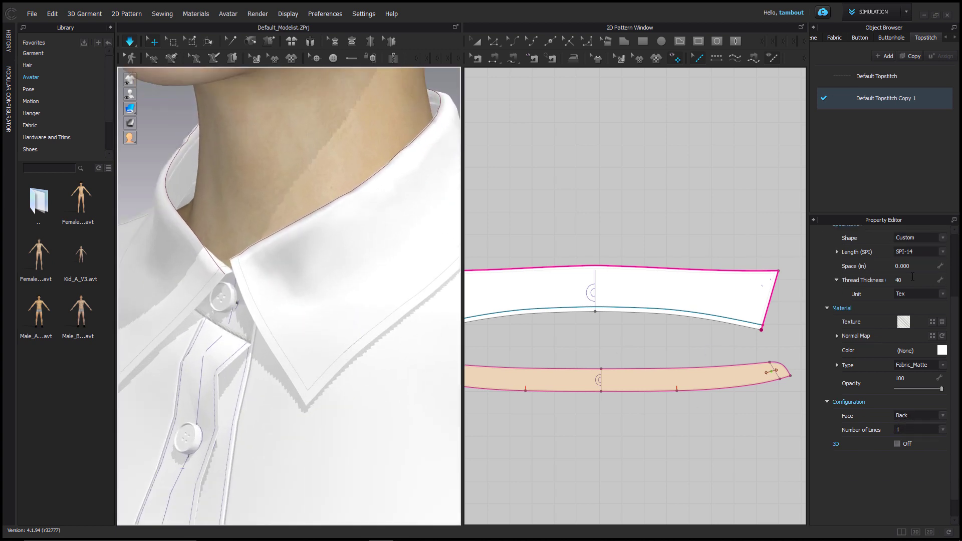
{"action": "left_click", "coordinate": [913, 278]}
{"action": "type", "text": "80"}
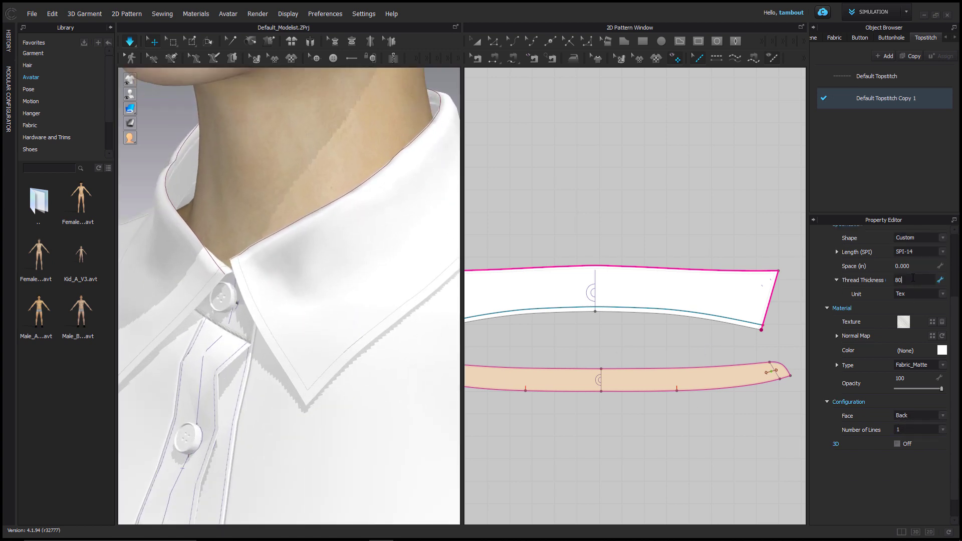
{"action": "key", "text": "Return"}
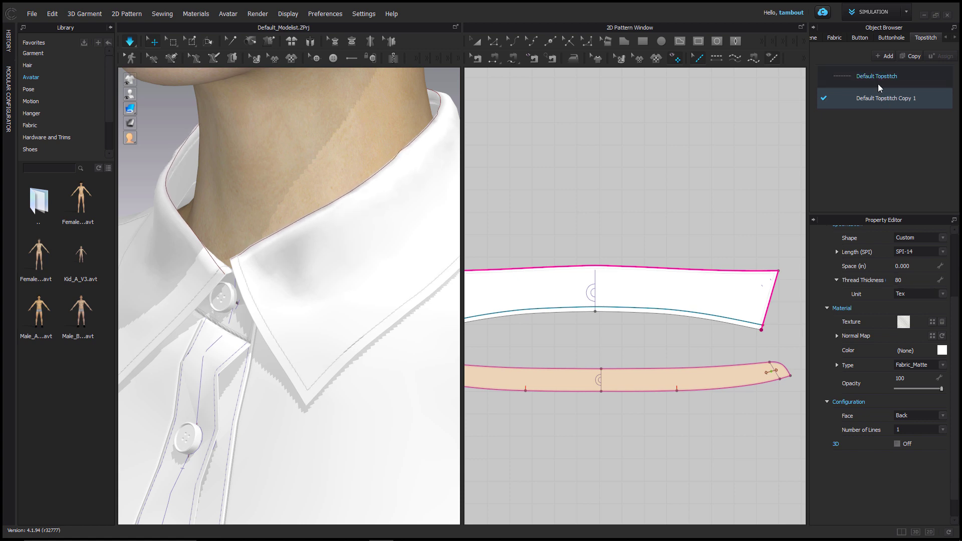
{"action": "left_click", "coordinate": [879, 76]}
{"action": "left_click", "coordinate": [912, 284]}
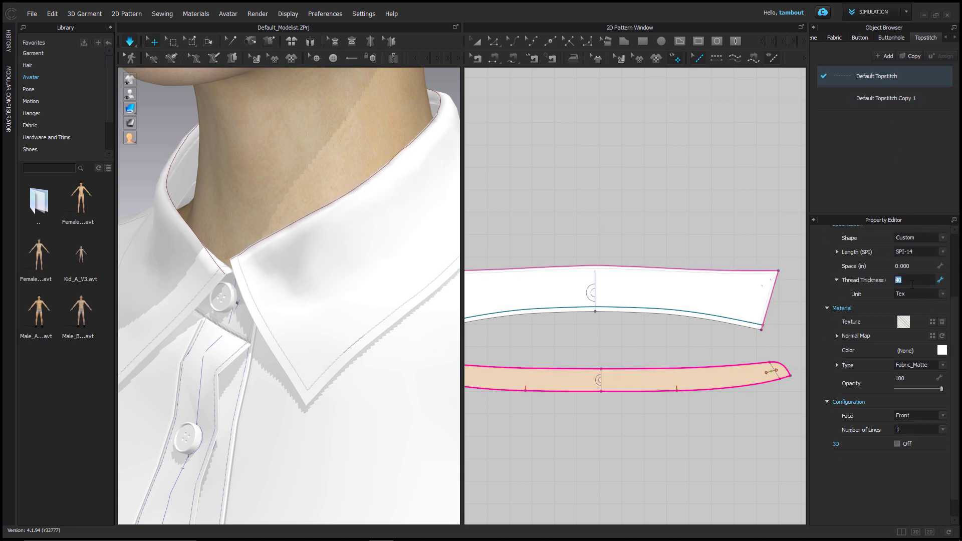
{"action": "type", "text": "80"}
{"action": "key", "text": "Return"}
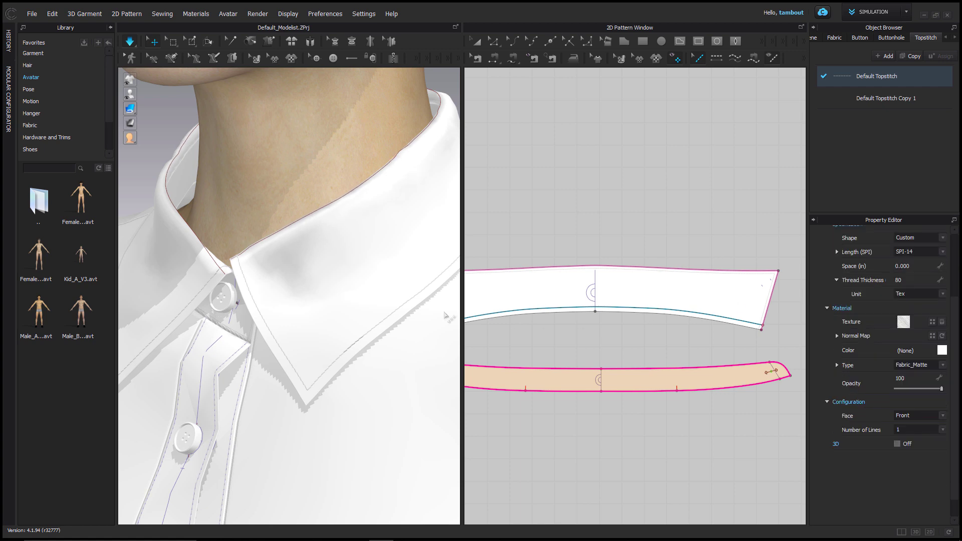
- Assign Default Topstitch Copy 1 to the topstitch along the back yoke's bottom edge
{"action": "scroll", "coordinate": [422, 305], "scroll_direction": "down", "scroll_amount": 3}
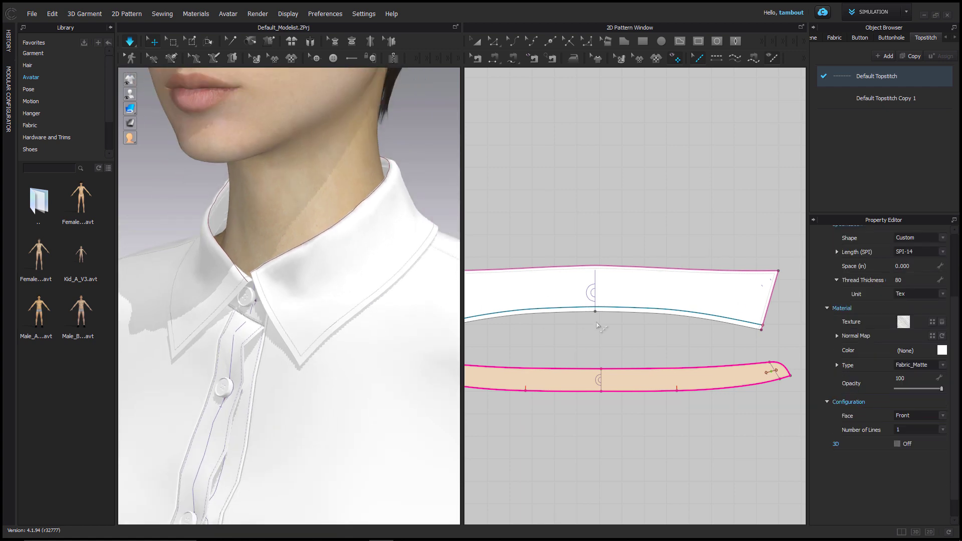
{"action": "scroll", "coordinate": [597, 325], "scroll_direction": "down", "scroll_amount": 4}
{"action": "right_click_drag", "start_coordinate": [402, 326], "coordinate": [276, 316]}
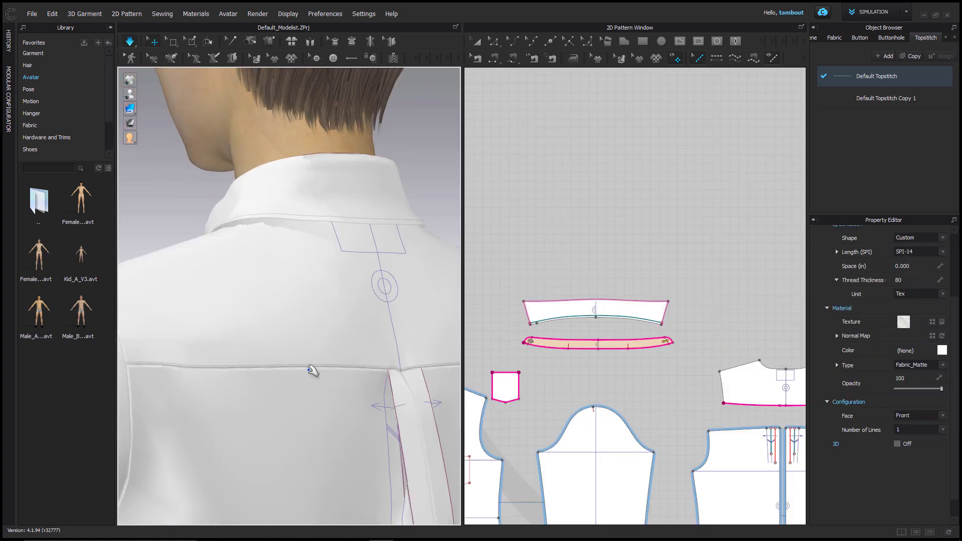
{"action": "mouse_move", "coordinate": [310, 369]}
{"action": "right_mouse_down"}
{"action": "mouse_move", "coordinate": [335, 371]}
{"action": "mouse_move", "coordinate": [322, 379]}
{"action": "right_mouse_up"}
{"action": "scroll", "coordinate": [650, 374], "scroll_direction": "down", "scroll_amount": 3}
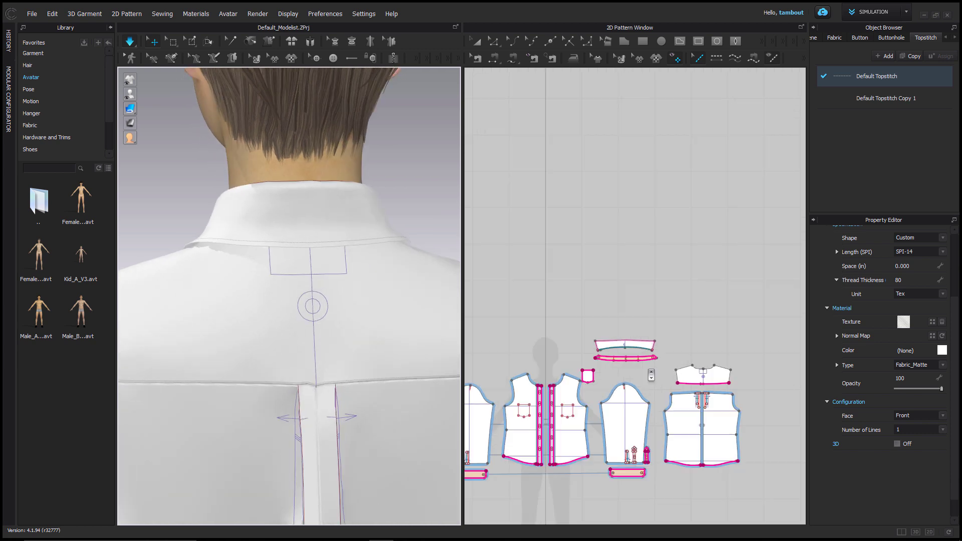
{"action": "scroll", "coordinate": [428, 389], "scroll_direction": "up", "scroll_amount": 3}
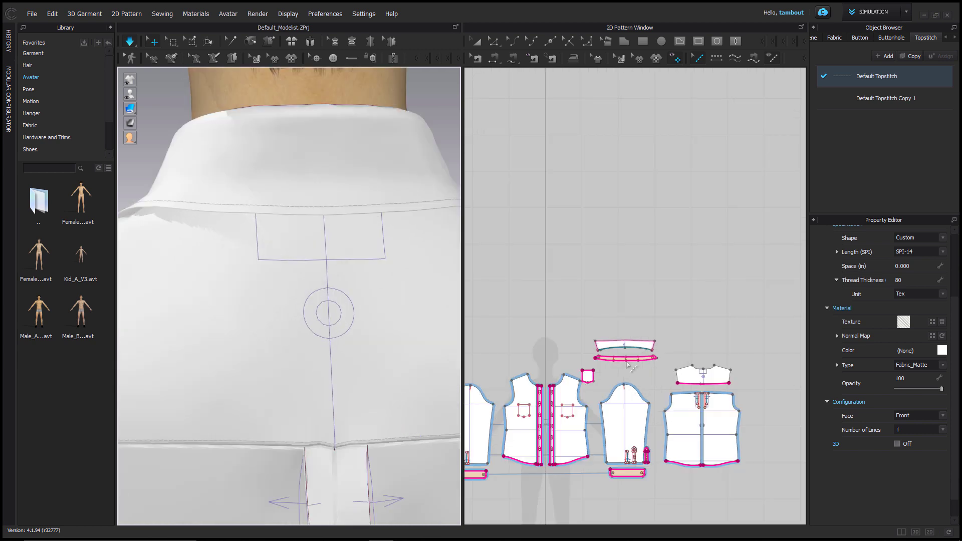
{"action": "scroll", "coordinate": [722, 394], "scroll_direction": "up", "scroll_amount": 2}
{"action": "left_click", "coordinate": [719, 389]}
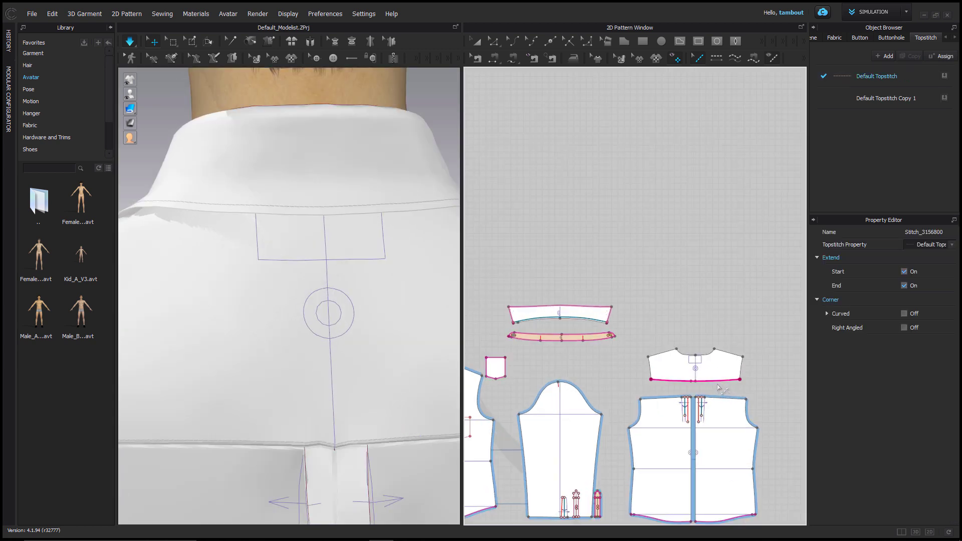
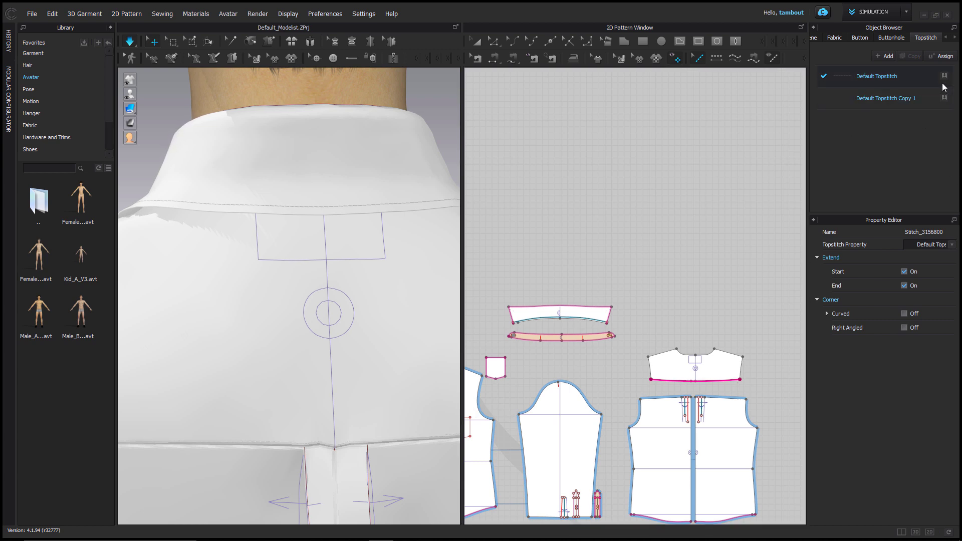
- Duplicate Default Topstitch Copy 1, set the duplicate's face to Front, and assign it to the back yoke's bottom-edge topstitch
{"action": "left_click", "coordinate": [908, 98]}
{"action": "left_click", "coordinate": [913, 56]}
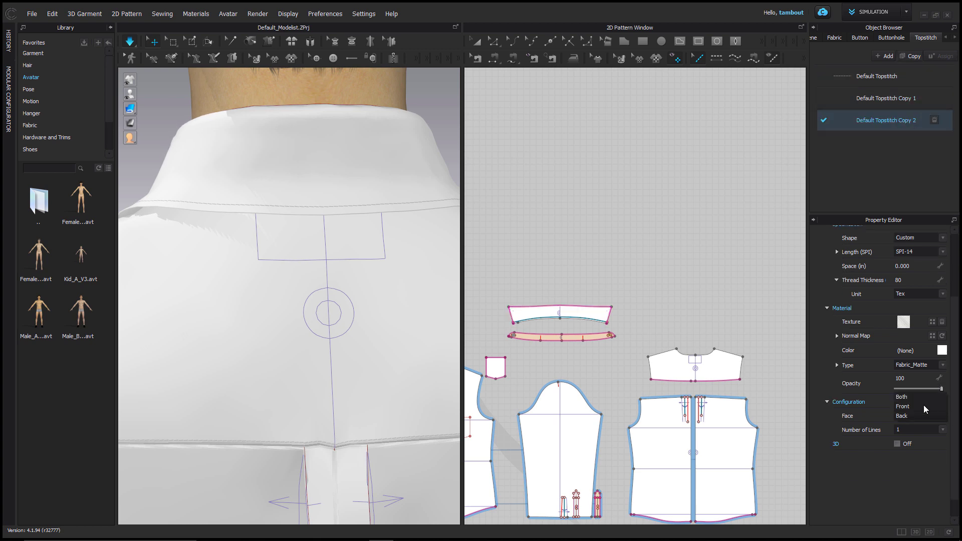
{"action": "left_click", "coordinate": [883, 404]}
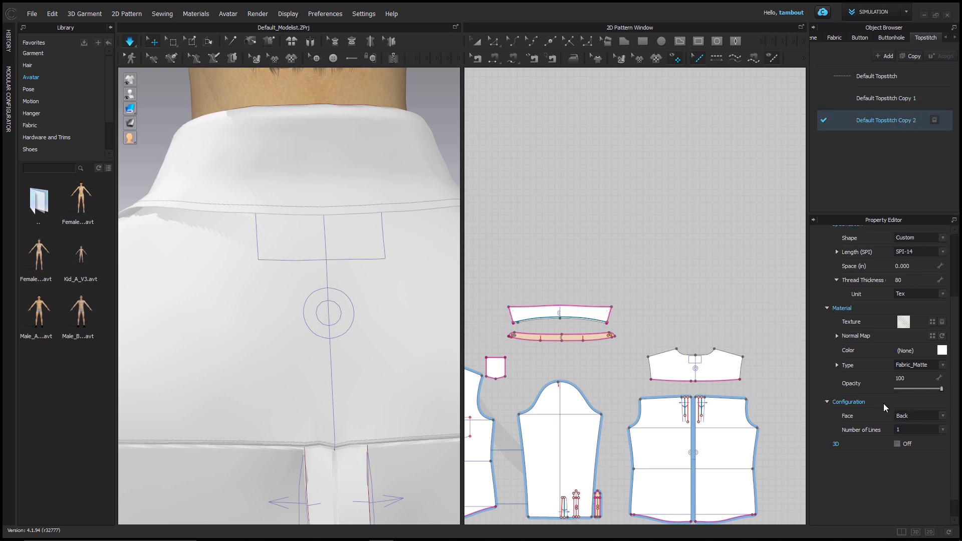
{"action": "left_click", "coordinate": [717, 381]}
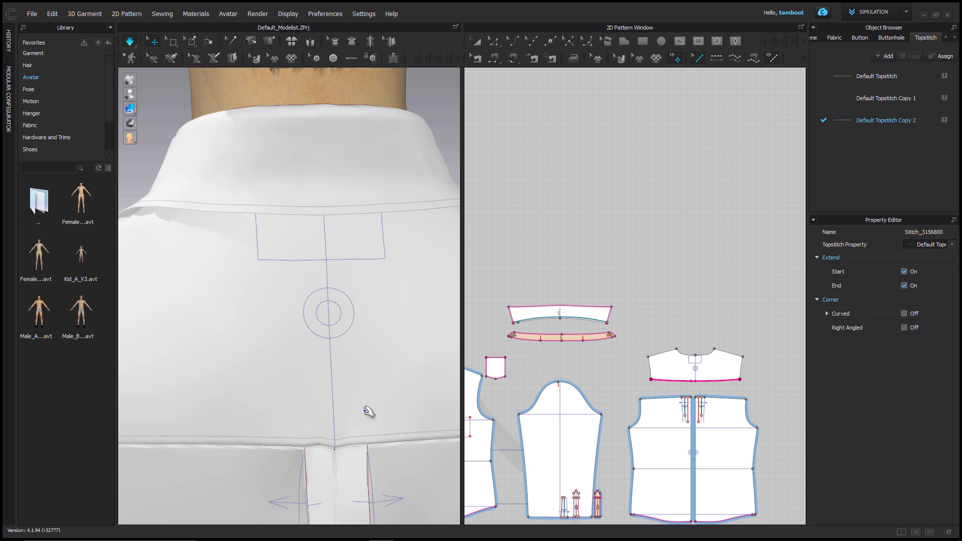
- Assign Default Topstitch Copy 2 to the topstitches along the back body's hem
{"action": "scroll", "coordinate": [369, 412], "scroll_direction": "down", "scroll_amount": 3}
{"action": "middle_click_drag", "start_coordinate": [622, 449], "coordinate": [607, 254]}
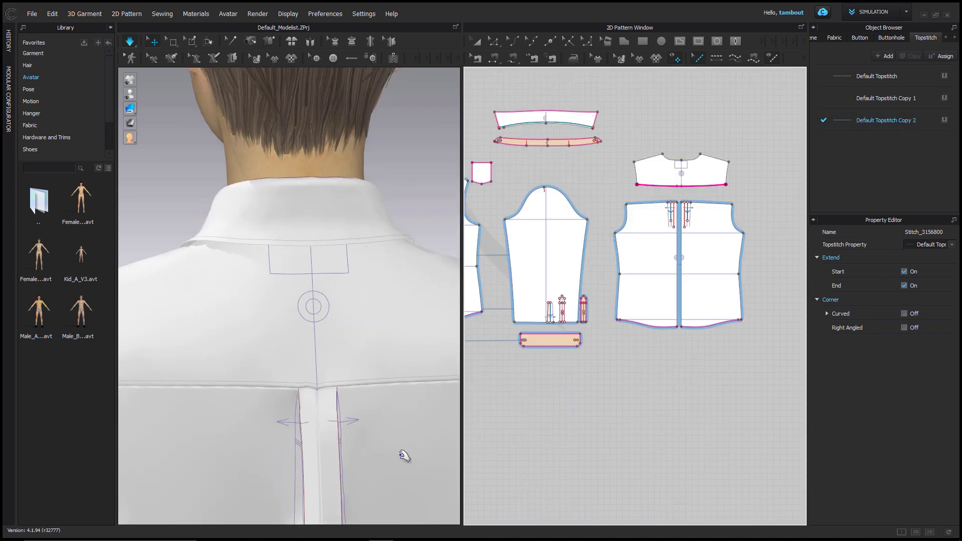
{"action": "left_click", "coordinate": [691, 333]}
{"action": "left_click", "coordinate": [647, 326]}
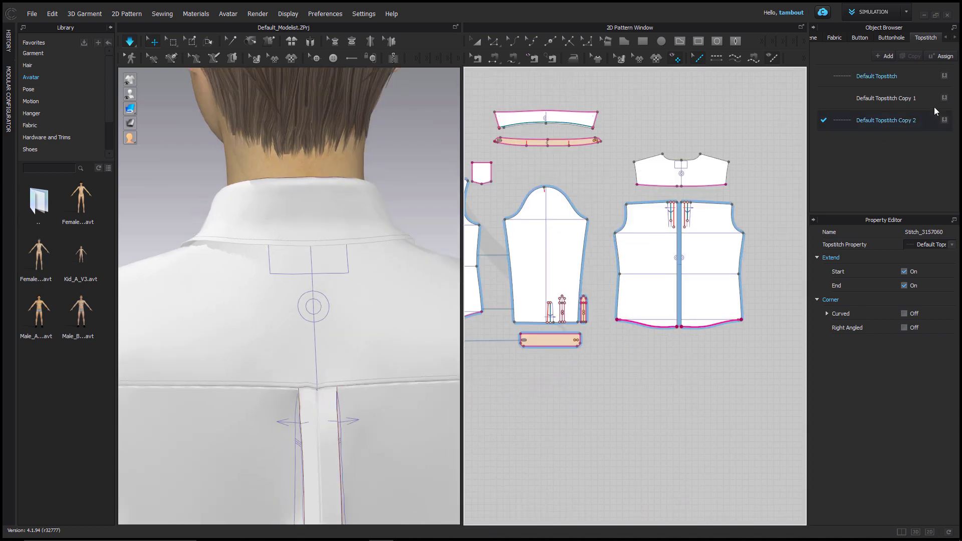
- Assign Default Topstitch Copy 2 to the topstitch along the front body's hem
{"action": "scroll", "coordinate": [290, 430], "scroll_direction": "down", "scroll_amount": 3}
{"action": "scroll", "coordinate": [291, 430], "scroll_direction": "down", "scroll_amount": 3}
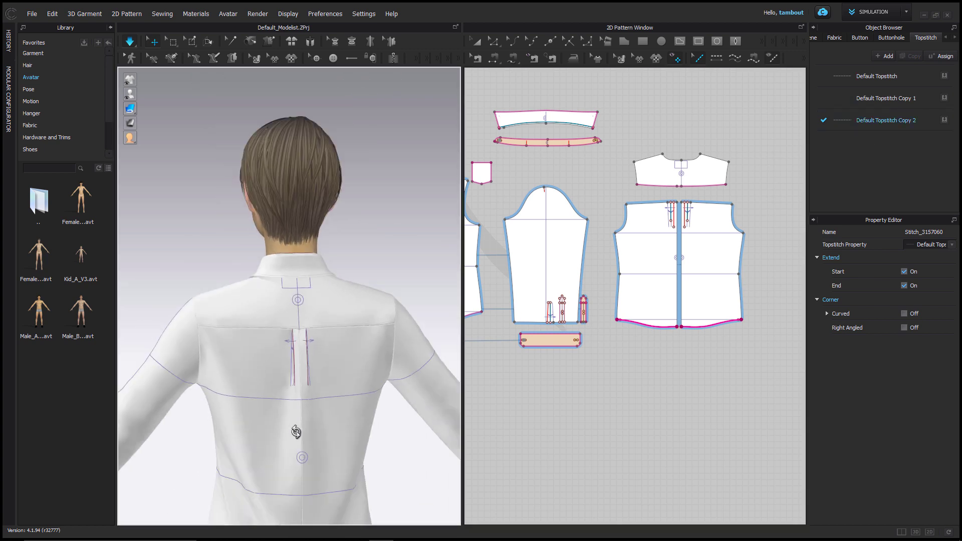
{"action": "right_click_drag", "start_coordinate": [296, 431], "coordinate": [338, 457]}
{"action": "middle_click_drag", "start_coordinate": [338, 457], "coordinate": [332, 195]}
{"action": "right_click_drag", "start_coordinate": [279, 217], "coordinate": [273, 239]}
{"action": "scroll", "coordinate": [305, 279], "scroll_direction": "up", "scroll_amount": 5}
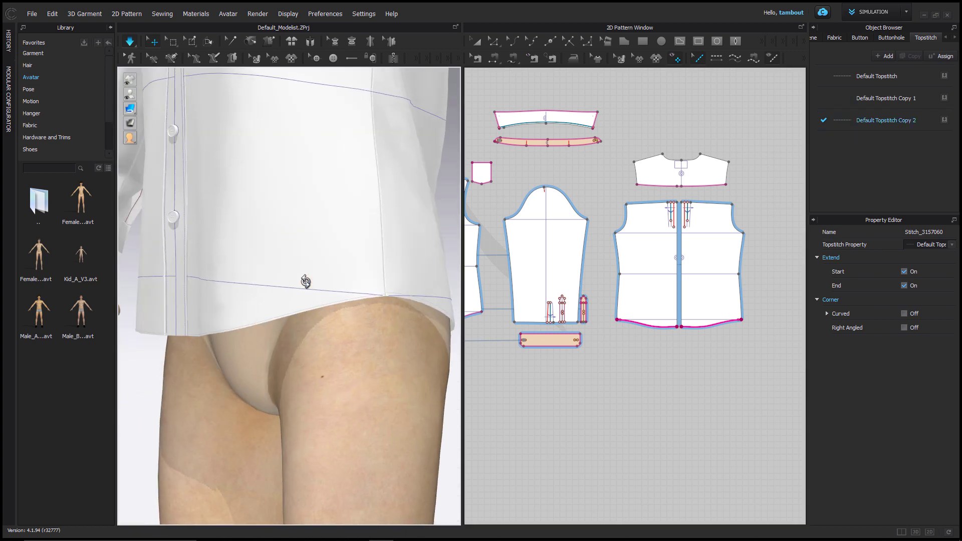
{"action": "middle_click_drag", "start_coordinate": [481, 329], "coordinate": [553, 321]}
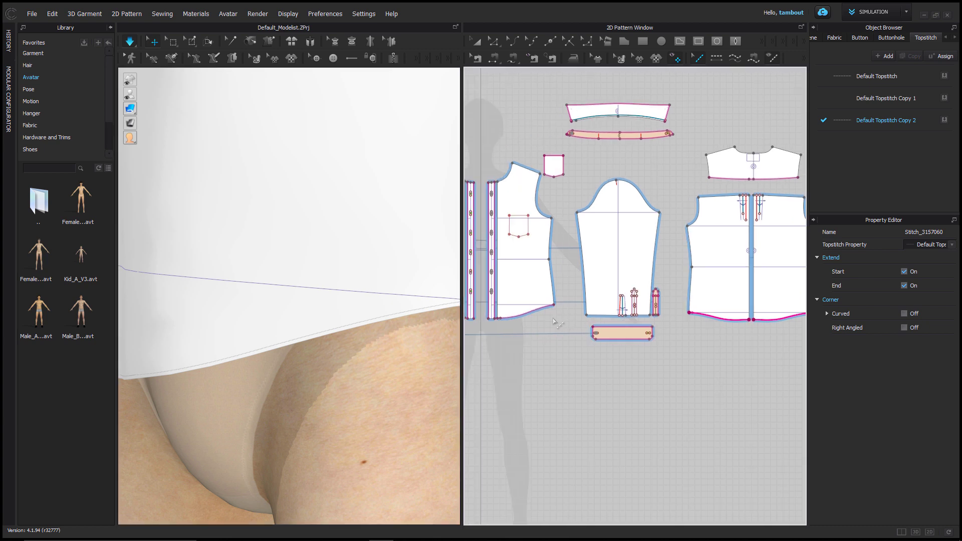
{"action": "left_click", "coordinate": [537, 316]}
{"action": "left_click", "coordinate": [945, 120]}
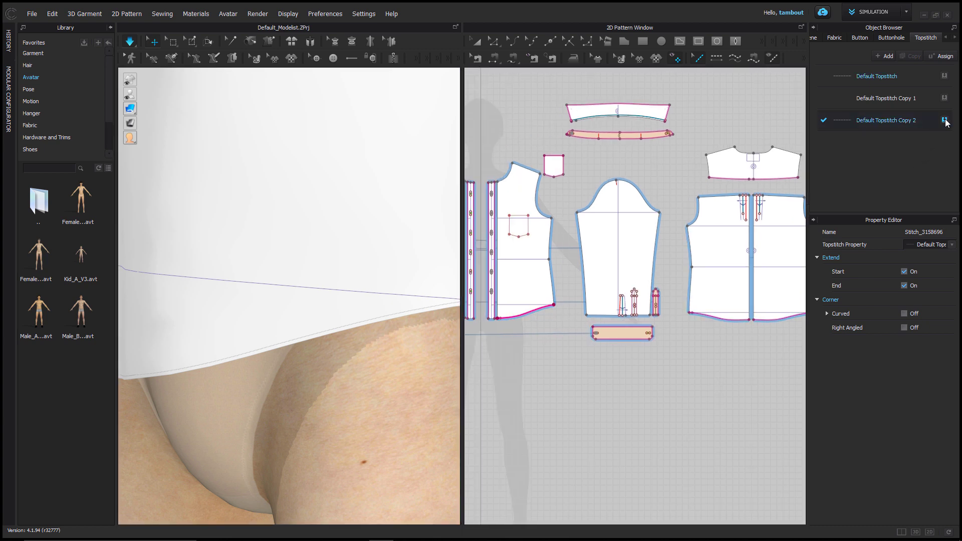
- Select all the buttons on the collar stand and the front placket together
{"action": "scroll", "coordinate": [389, 236], "scroll_direction": "down", "scroll_amount": 10}
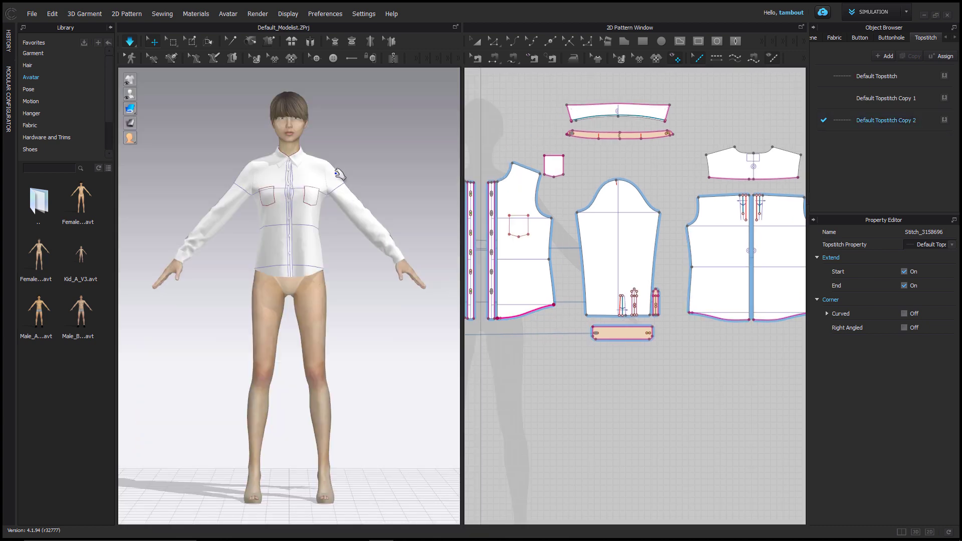
{"action": "scroll", "coordinate": [340, 174], "scroll_direction": "up", "scroll_amount": 5}
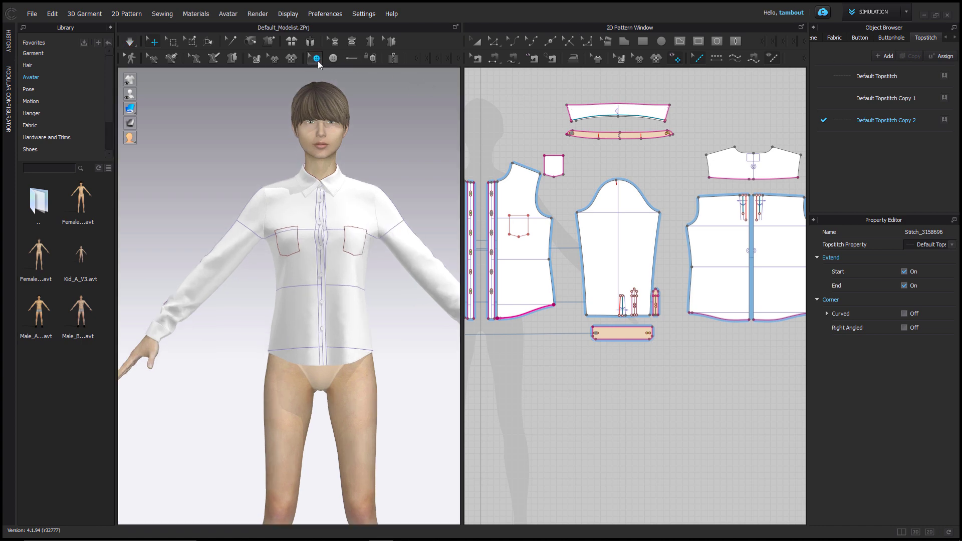
{"action": "left_click", "coordinate": [316, 58]}
{"action": "scroll", "coordinate": [396, 107], "scroll_direction": "up", "scroll_amount": 8}
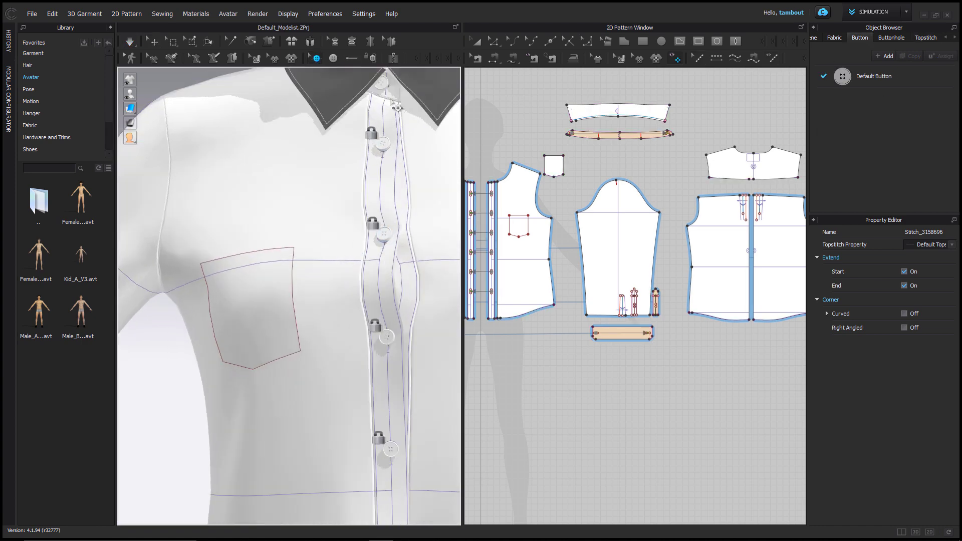
{"action": "left_click", "coordinate": [386, 85]}
{"action": "left_click", "coordinate": [384, 143], "text": "shift"}
{"action": "left_click", "coordinate": [388, 235], "text": "shift"}
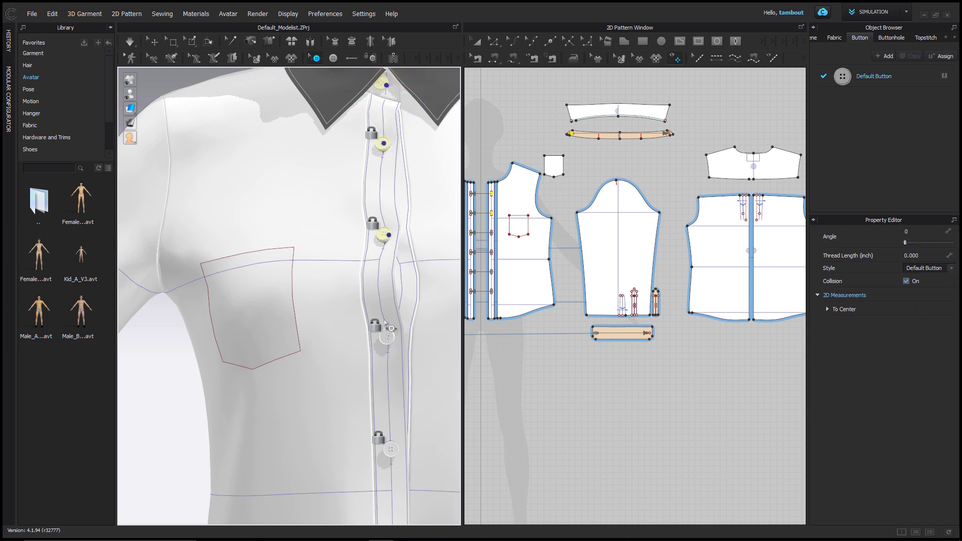
{"action": "left_click", "coordinate": [387, 339], "text": "shift"}
{"action": "middle_click_drag", "start_coordinate": [389, 353], "coordinate": [357, 203], "text": "shift"}
{"action": "left_click", "coordinate": [392, 299], "text": "shift"}
{"action": "middle_click_drag", "start_coordinate": [403, 335], "coordinate": [381, 203], "text": "shift"}
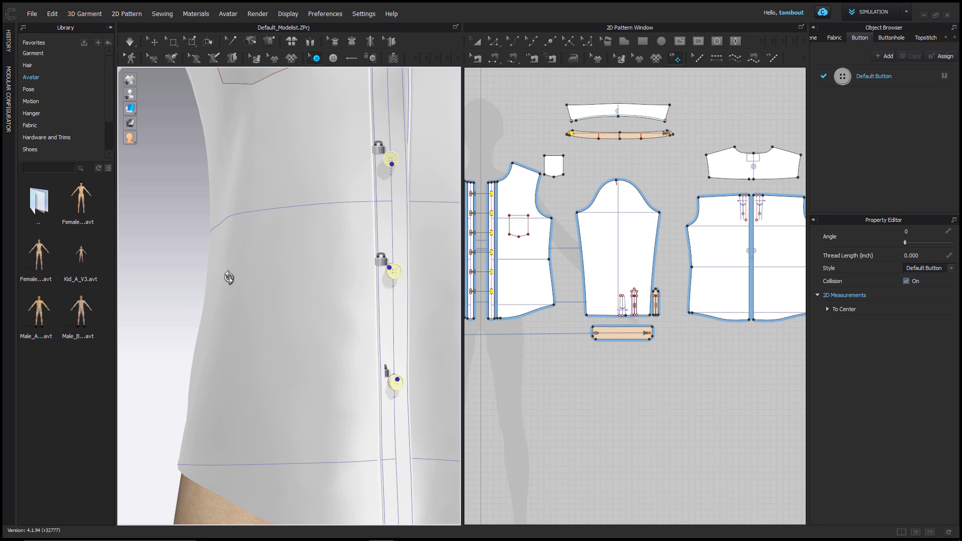
- Check the button on the sleeve cuff and set the Default Button style's material type to Plastic
{"action": "right_click_drag", "start_coordinate": [224, 276], "coordinate": [261, 347]}
{"action": "middle_click_drag", "start_coordinate": [279, 345], "coordinate": [319, 143]}
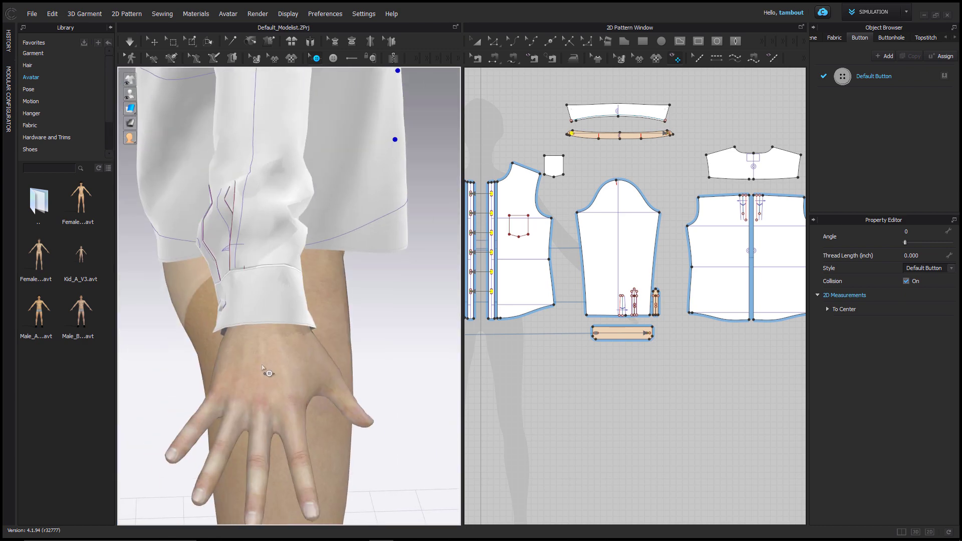
{"action": "right_click_drag", "start_coordinate": [263, 364], "coordinate": [409, 295]}
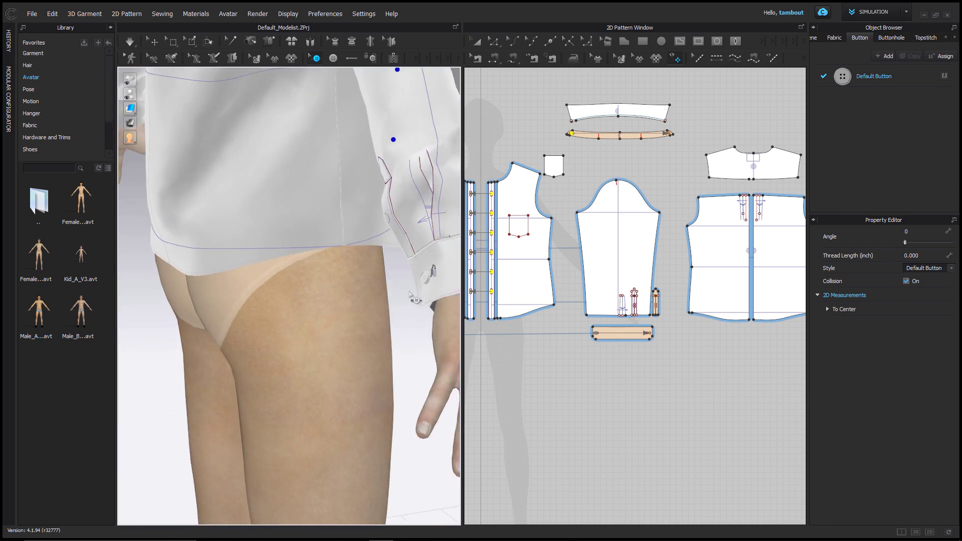
{"action": "right_click_drag", "start_coordinate": [262, 254], "coordinate": [400, 268]}
{"action": "middle_click_drag", "start_coordinate": [260, 245], "coordinate": [486, 272]}
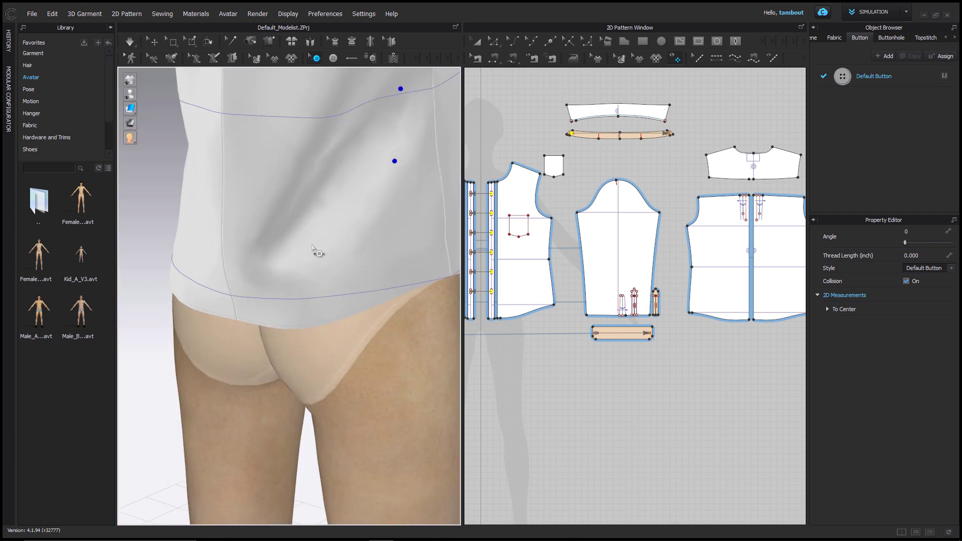
{"action": "right_click_drag", "start_coordinate": [318, 250], "coordinate": [443, 275]}
{"action": "middle_click_drag", "start_coordinate": [248, 227], "coordinate": [487, 309]}
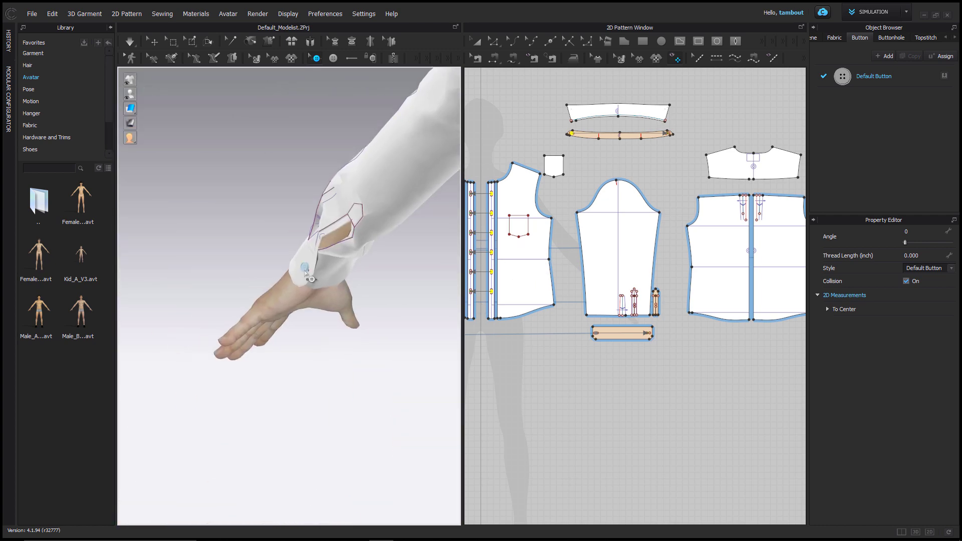
{"action": "left_click", "coordinate": [890, 76]}
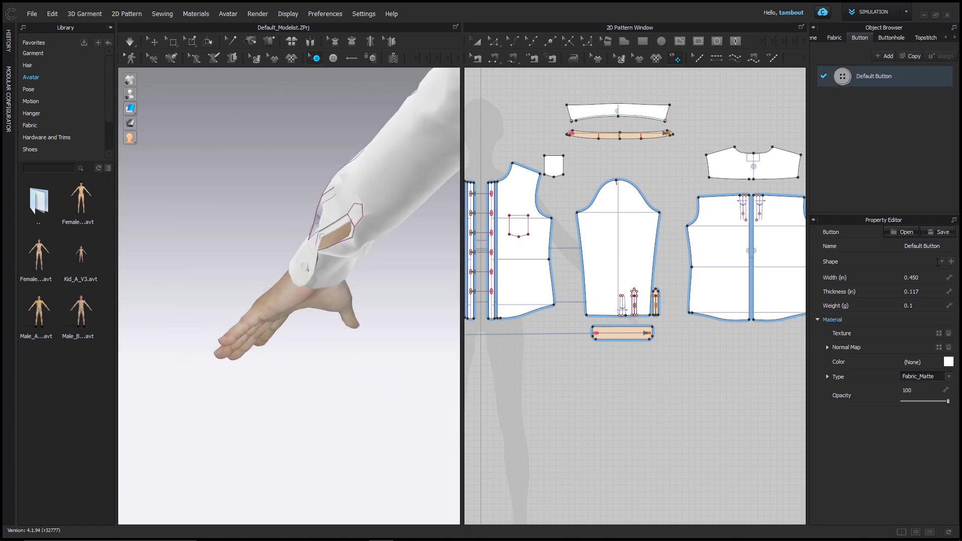
{"action": "left_click", "coordinate": [949, 379]}
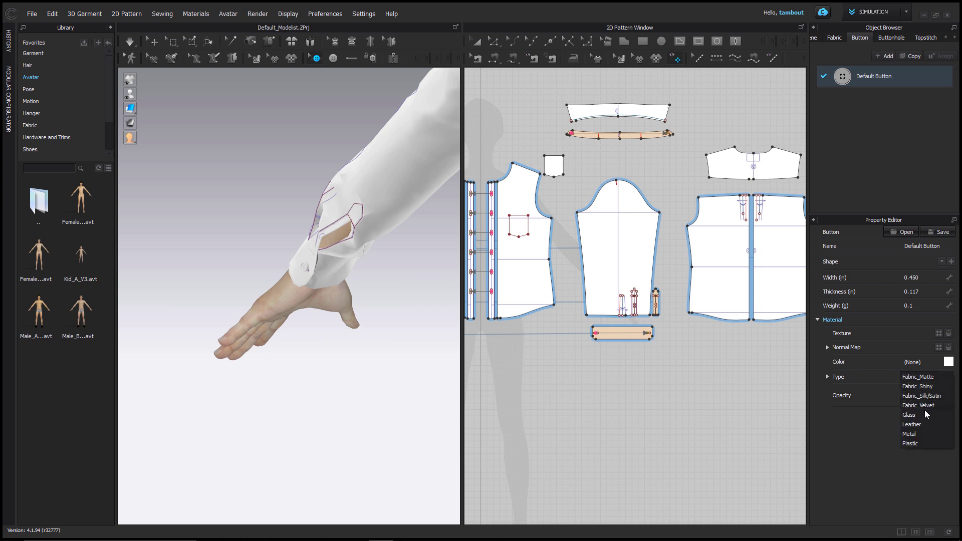
{"action": "left_click", "coordinate": [911, 444]}
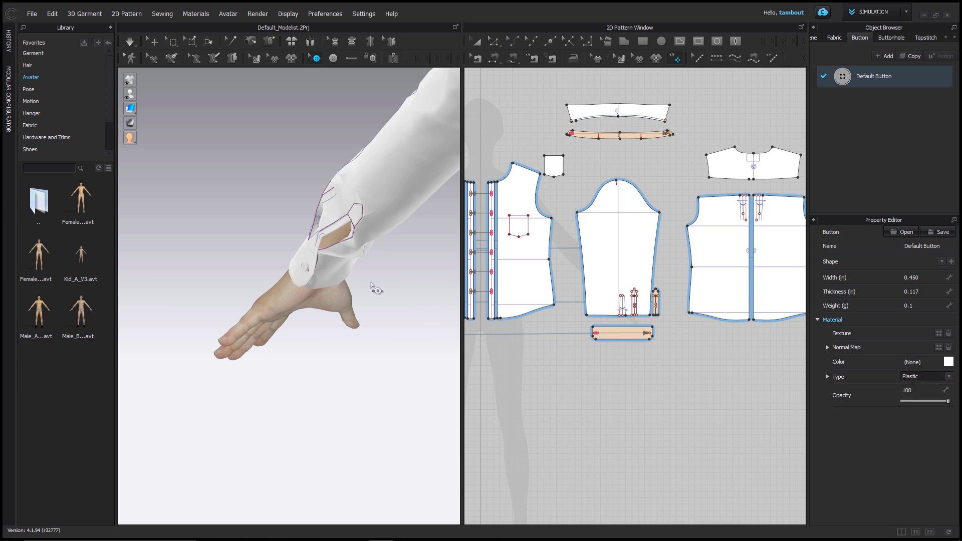
- Apply the standing pose with lowered arms to the avatar while the garment simulates
{"action": "key", "text": "2"}
{"action": "scroll", "coordinate": [299, 183], "scroll_direction": "up", "scroll_amount": 3}
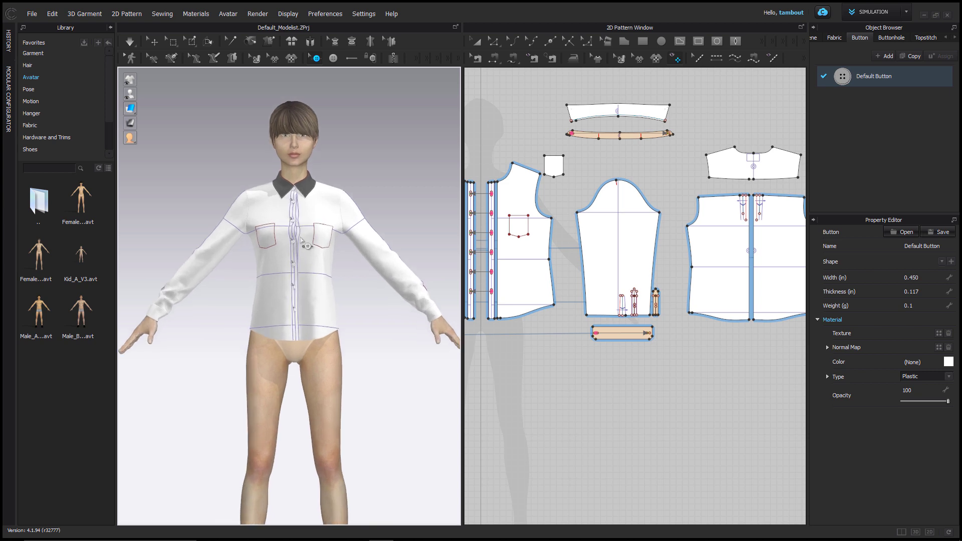
{"action": "key", "text": "space"}
{"action": "left_click", "coordinate": [28, 90]}
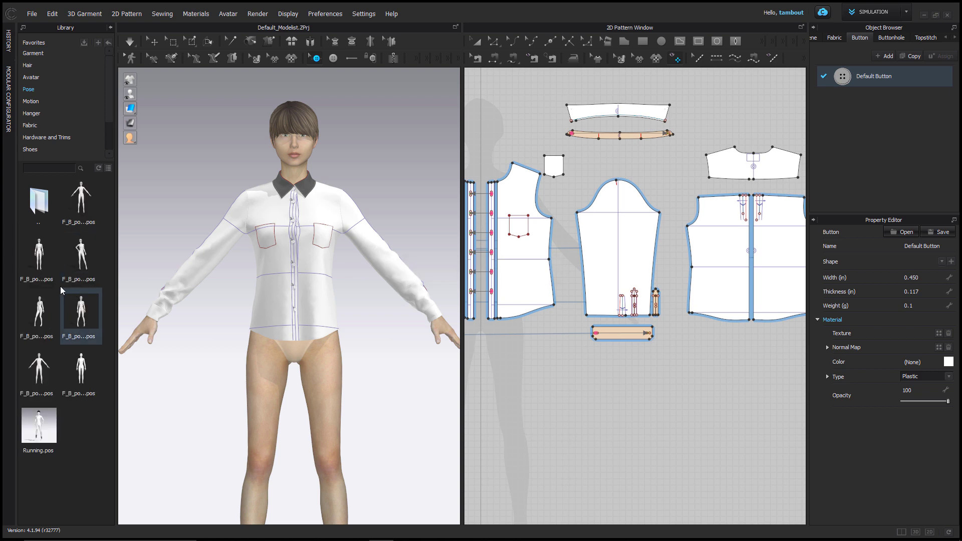
{"action": "double_click", "coordinate": [43, 275]}
{"action": "left_click", "coordinate": [481, 314]}
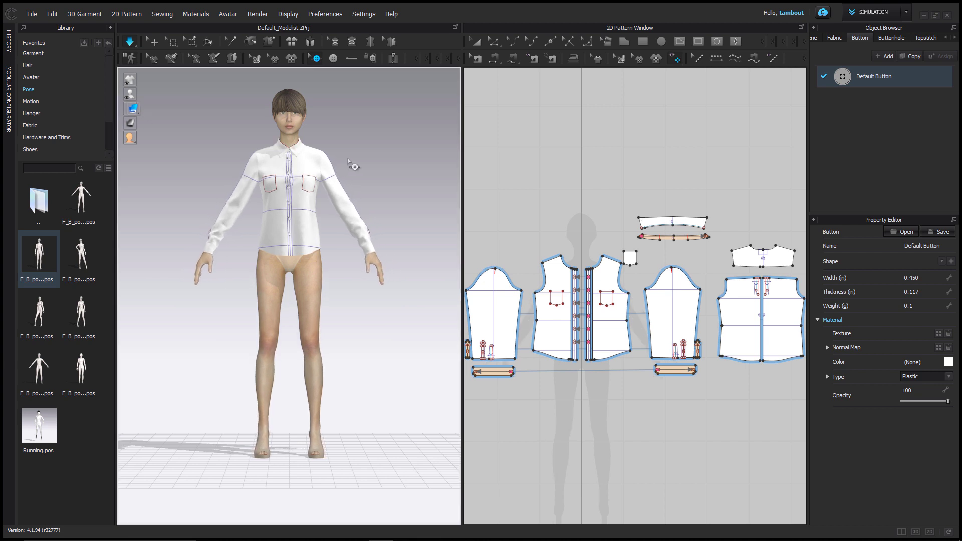
- Replace FABRIC 1 with the Cotton_Blue Stripes fabric from the 3. Fabric folder in TN_Demo 2018
{"action": "scroll", "coordinate": [79, 132], "scroll_direction": "down", "scroll_amount": 3}
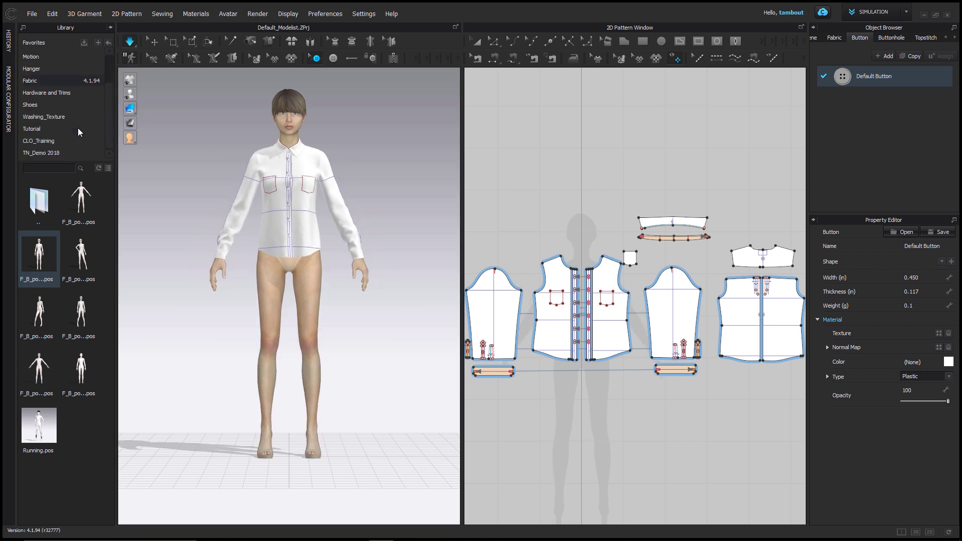
{"action": "left_click", "coordinate": [75, 152]}
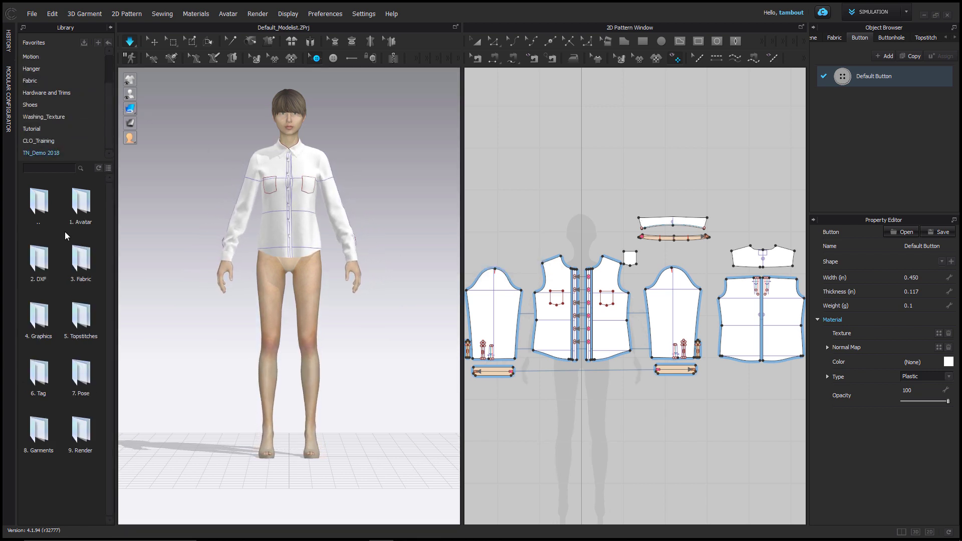
{"action": "double_click", "coordinate": [72, 271]}
{"action": "left_click_drag", "start_coordinate": [92, 273], "coordinate": [960, 105]}
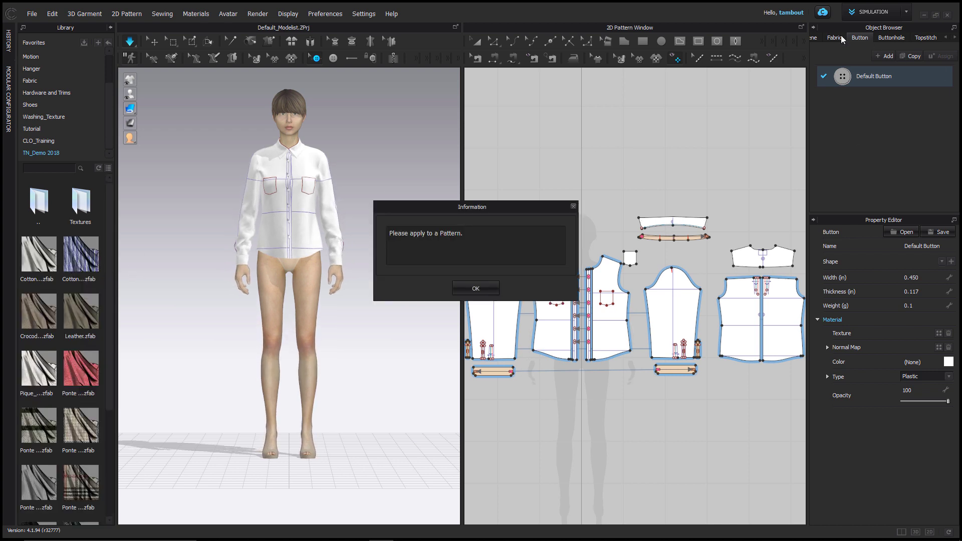
{"action": "left_click", "coordinate": [476, 288]}
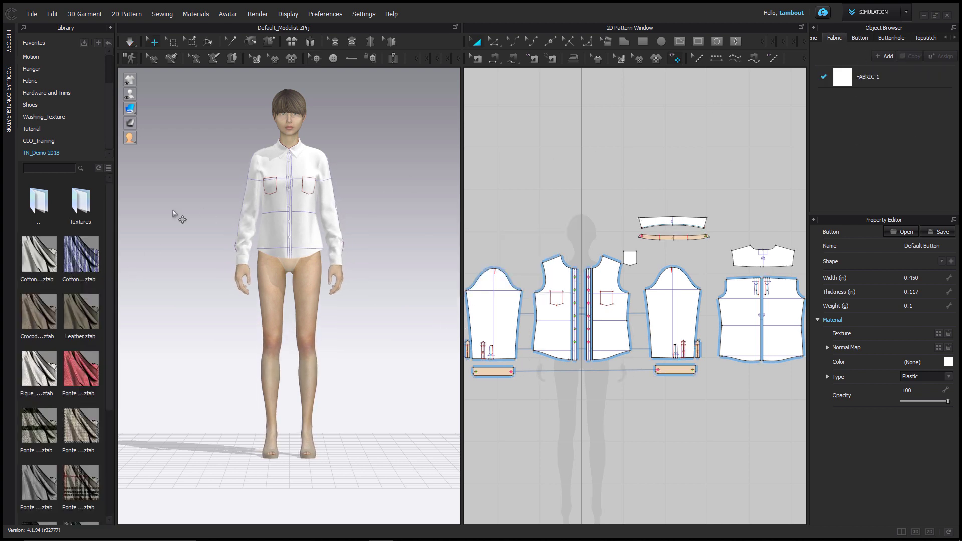
{"action": "left_click_drag", "start_coordinate": [90, 250], "coordinate": [871, 75]}
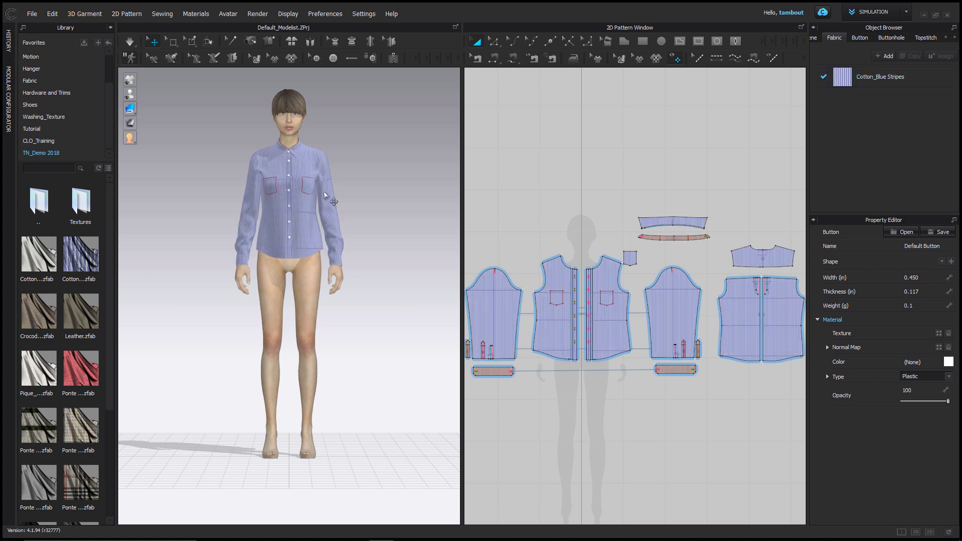
- Proportionally rescale the blue-striped texture using Edit Texture on the front body pattern
{"action": "scroll", "coordinate": [320, 175], "scroll_direction": "up", "scroll_amount": 10}
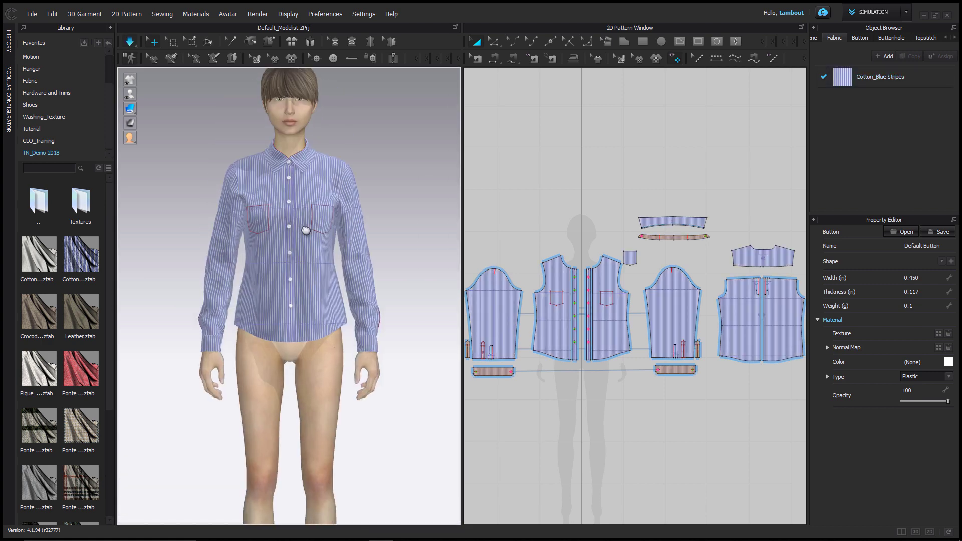
{"action": "scroll", "coordinate": [321, 235], "scroll_direction": "up", "scroll_amount": 4}
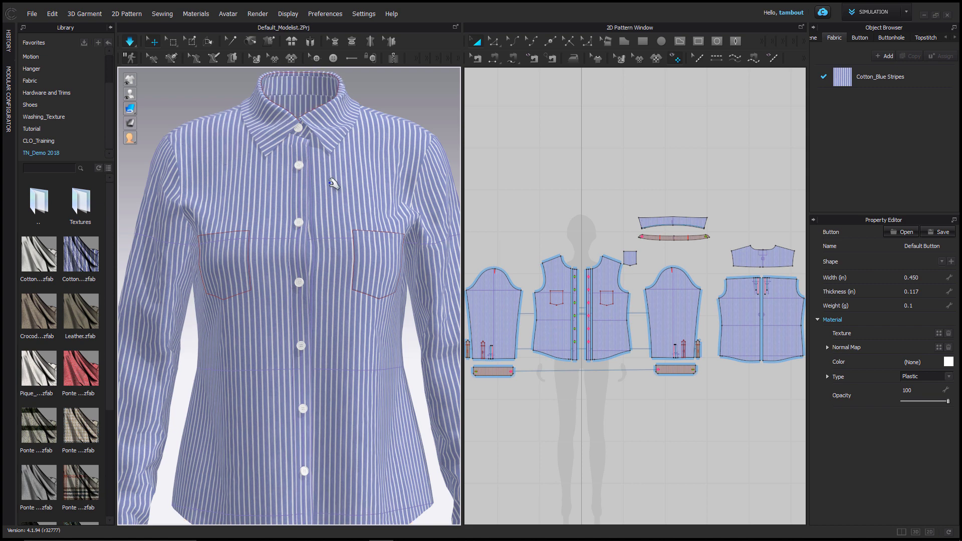
{"action": "scroll", "coordinate": [333, 184], "scroll_direction": "down", "scroll_amount": 5}
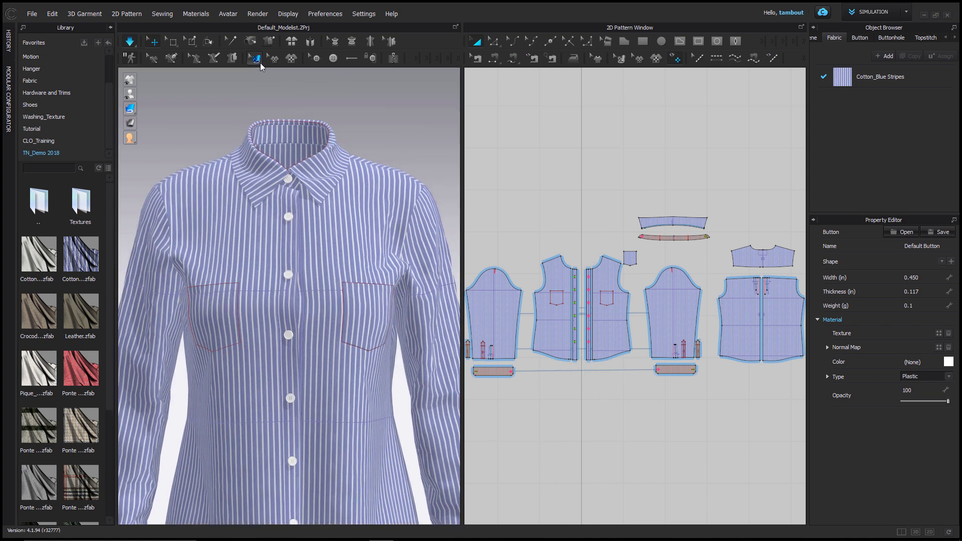
{"action": "left_click", "coordinate": [255, 59]}
{"action": "left_click", "coordinate": [355, 223]}
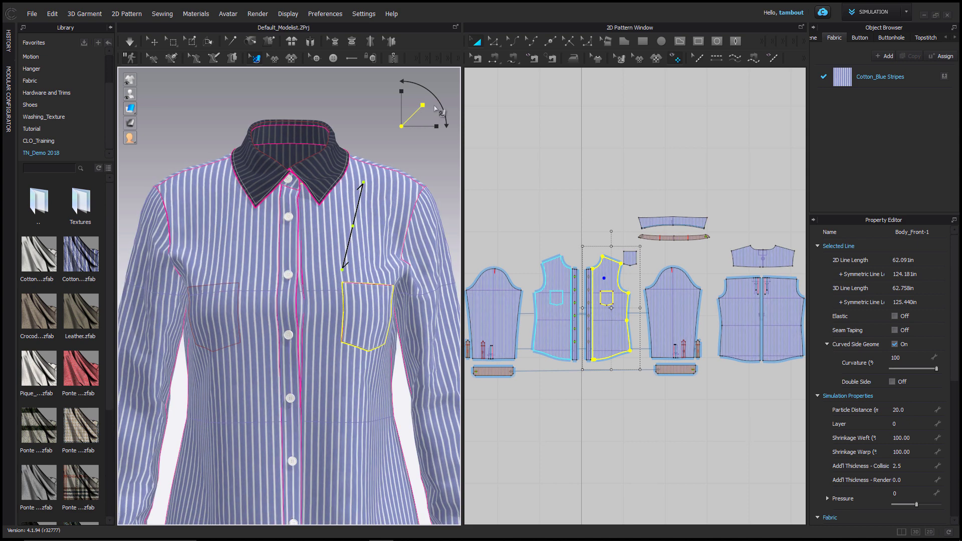
{"action": "left_click_drag", "start_coordinate": [435, 109], "coordinate": [433, 109]}
- Shift the striped texture slightly sideways on the collar stand pattern
{"action": "scroll", "coordinate": [256, 142], "scroll_direction": "up", "scroll_amount": 4}
{"action": "middle_click_drag", "start_coordinate": [317, 87], "coordinate": [331, 286]}
{"action": "scroll", "coordinate": [331, 286], "scroll_direction": "up", "scroll_amount": 2}
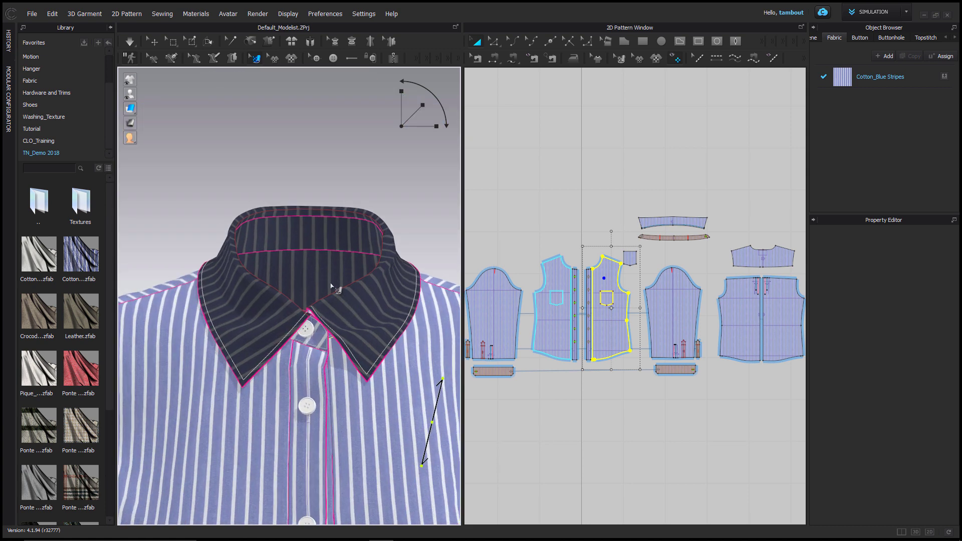
{"action": "left_click", "coordinate": [333, 245]}
{"action": "left_click", "coordinate": [333, 241]}
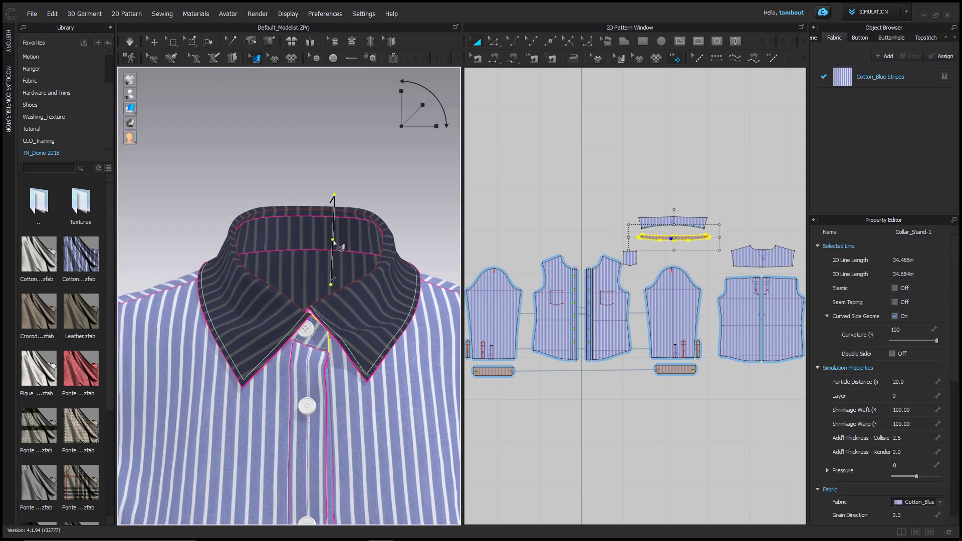
{"action": "left_click_drag", "start_coordinate": [332, 240], "coordinate": [324, 239]}
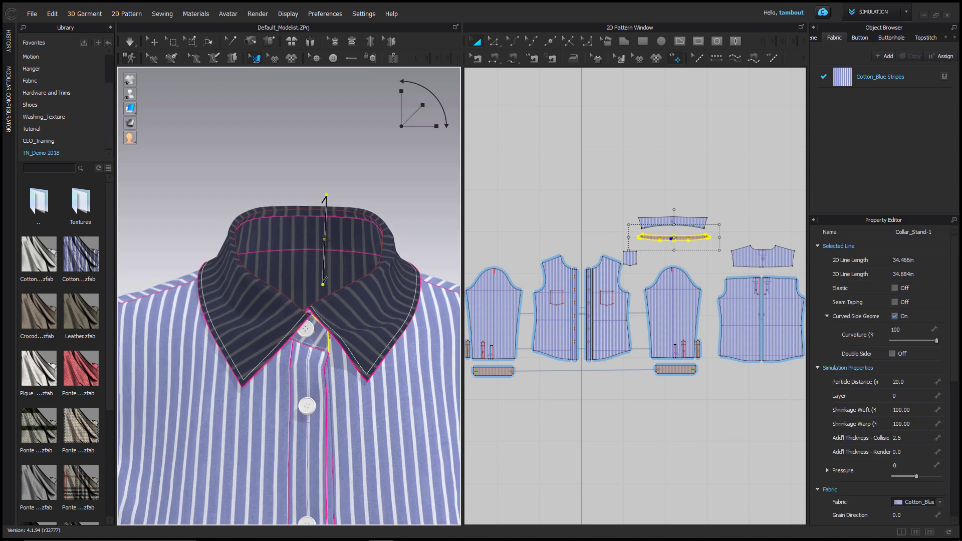
- Return to the main TN_Demo 2018 library folder and deselect the collar stand, bringing the whole shirt into view
{"action": "double_click", "coordinate": [38, 201]}
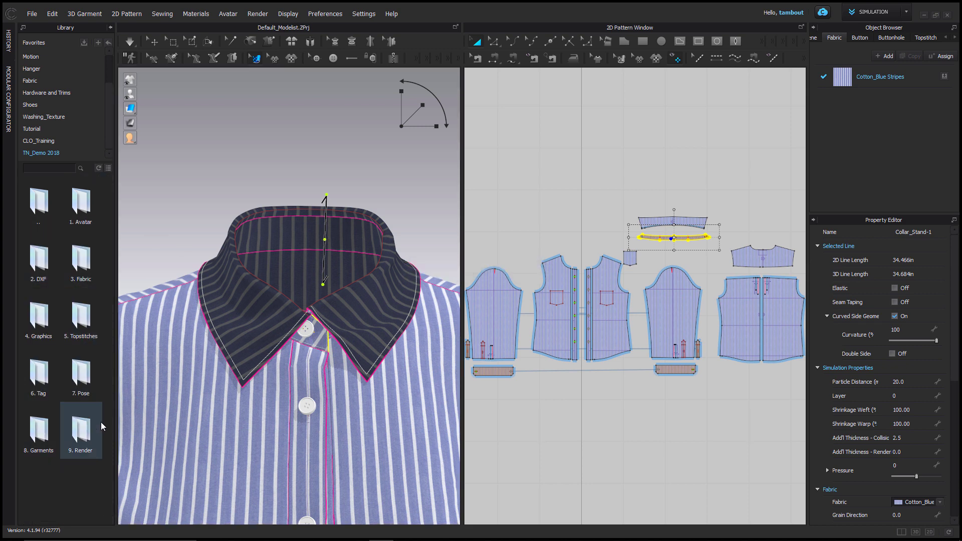
{"action": "scroll", "coordinate": [411, 214], "scroll_direction": "down", "scroll_amount": 1}
{"action": "left_click", "coordinate": [412, 215]}
{"action": "scroll", "coordinate": [347, 299], "scroll_direction": "down", "scroll_amount": 1}
{"action": "scroll", "coordinate": [347, 299], "scroll_direction": "down", "scroll_amount": 5}
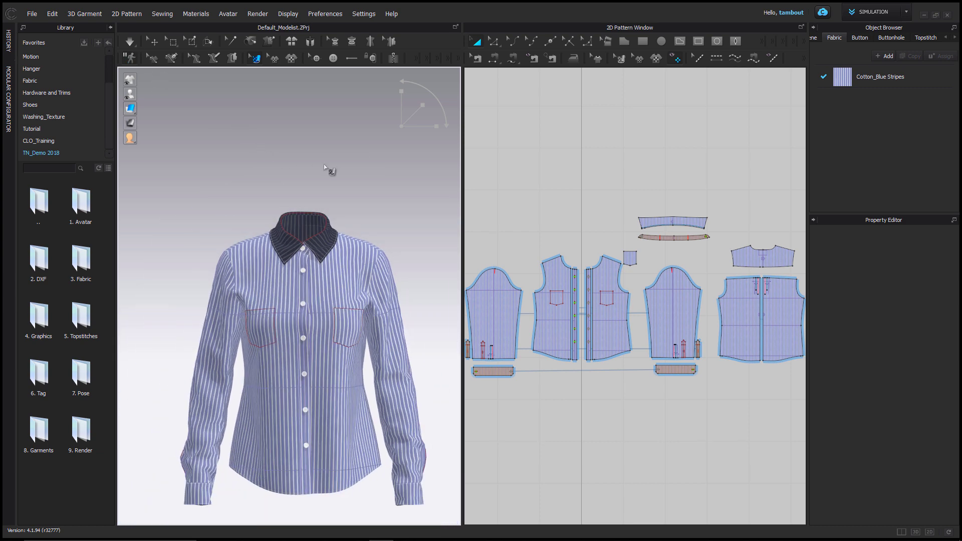
- Set the particle distance of all shirt patterns to 5 and simulate the garment
{"action": "key", "text": "ctrl+a"}
{"action": "left_click", "coordinate": [900, 410]}
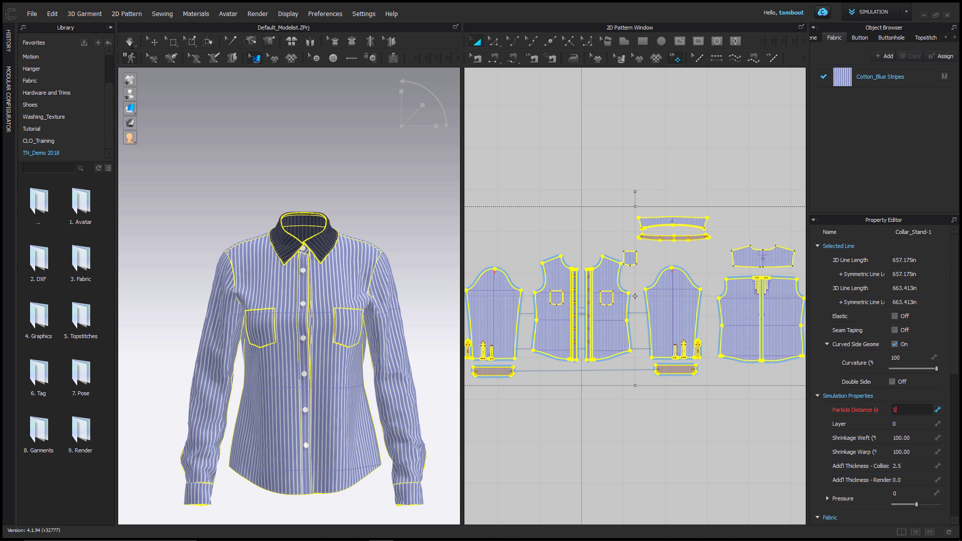
{"action": "key", "text": "Return"}
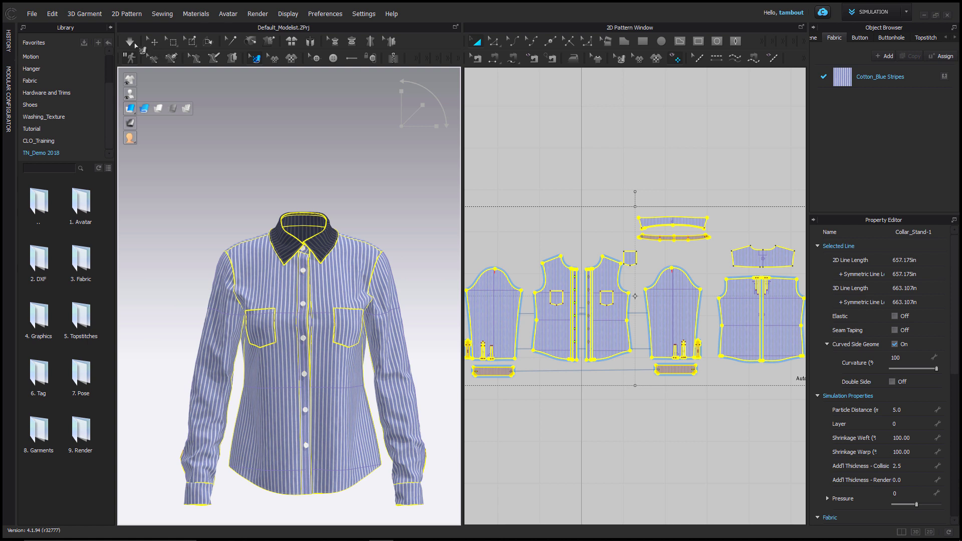
{"action": "left_click", "coordinate": [132, 44]}
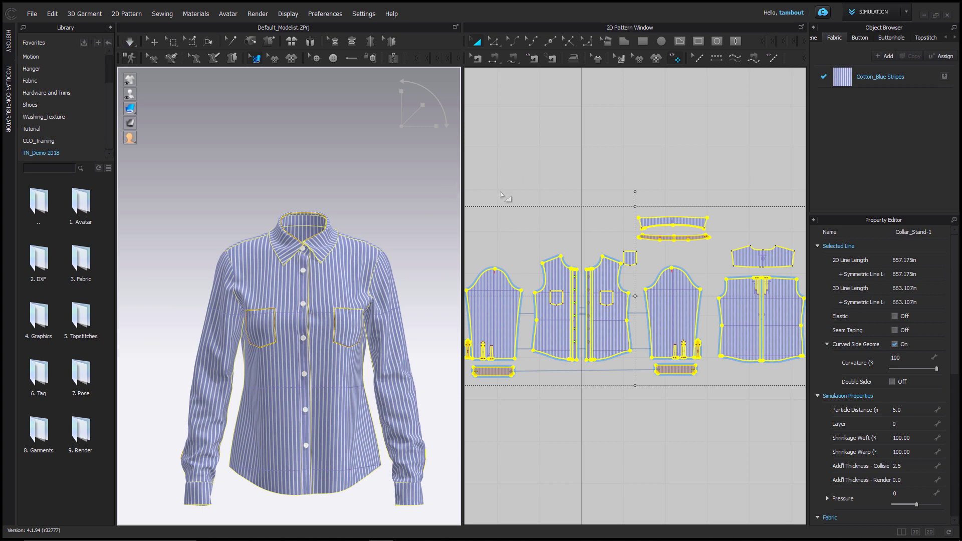
- Duplicate all shirt patterns and place the copy beside the originals in the 2D pattern layout
{"action": "scroll", "coordinate": [434, 221], "scroll_direction": "down", "scroll_amount": 3}
{"action": "middle_click_drag", "start_coordinate": [405, 235], "coordinate": [386, 220]}
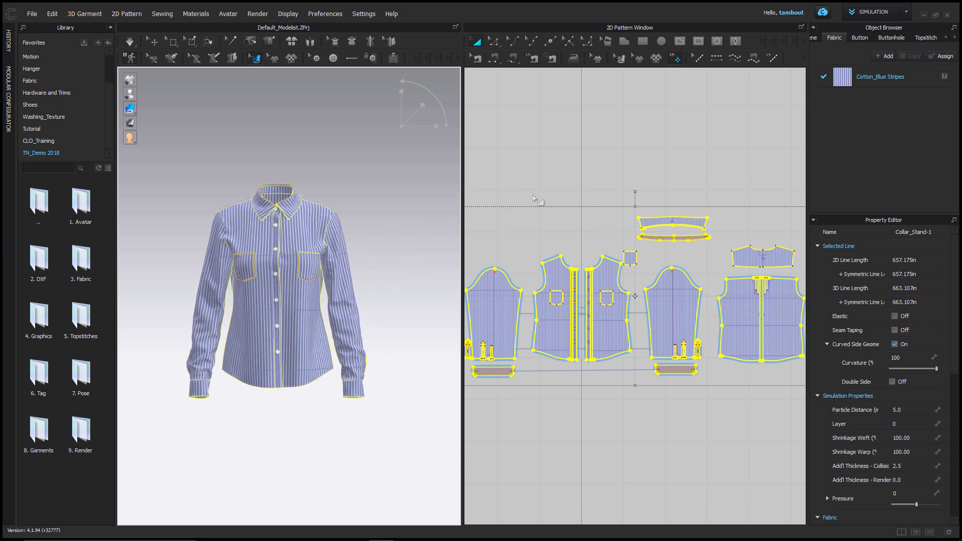
{"action": "scroll", "coordinate": [533, 198], "scroll_direction": "down", "scroll_amount": 5}
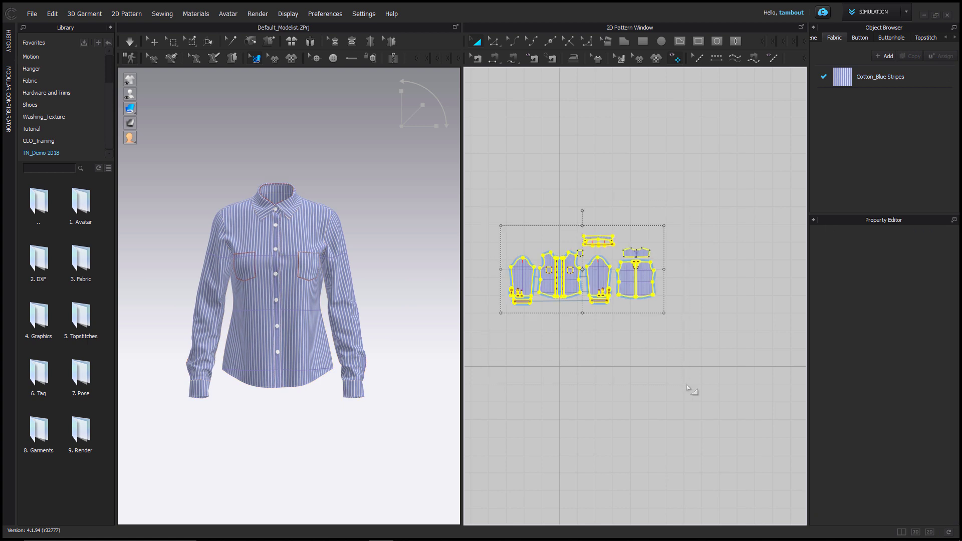
{"action": "key", "text": "ctrl+c"}
{"action": "key", "text": "ctrl+v"}
{"action": "middle_click_drag", "start_coordinate": [737, 280], "coordinate": [691, 285]}
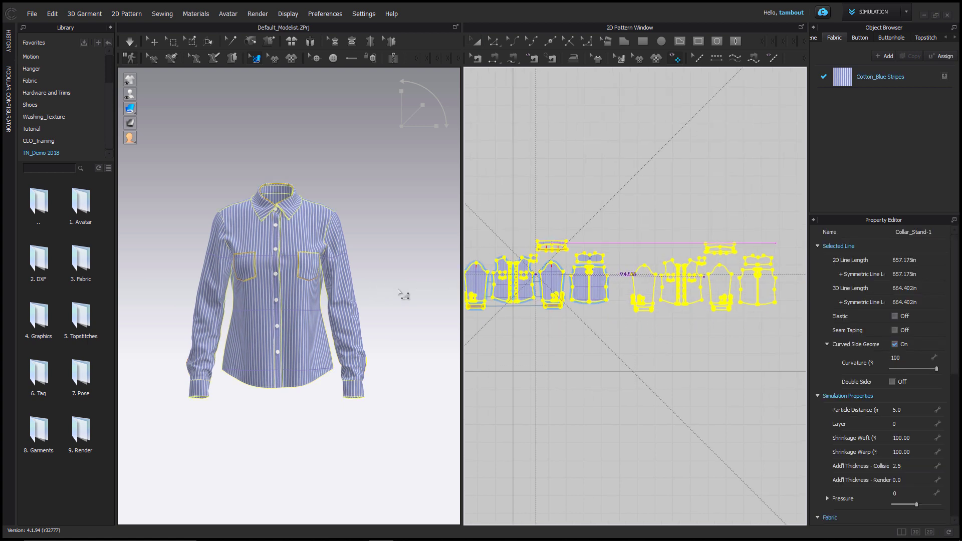
{"action": "left_click", "coordinate": [400, 293]}
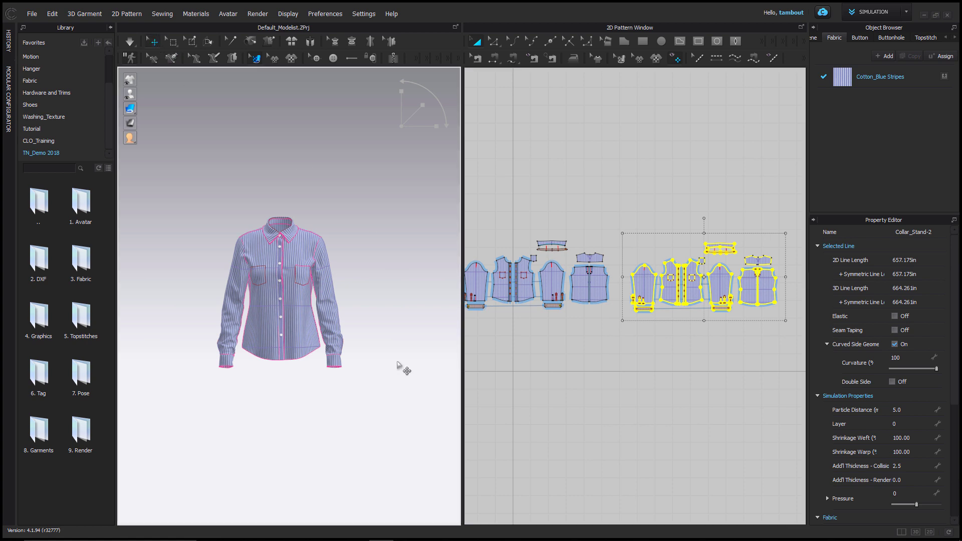
- Move the duplicate shirt sideways in 3D so it stands clear beside the original
{"action": "scroll", "coordinate": [397, 362], "scroll_direction": "down", "scroll_amount": 3}
{"action": "middle_click_drag", "start_coordinate": [401, 318], "coordinate": [302, 322]}
{"action": "middle_click_drag", "start_coordinate": [356, 310], "coordinate": [195, 303]}
{"action": "middle_click_drag", "start_coordinate": [423, 320], "coordinate": [331, 312]}
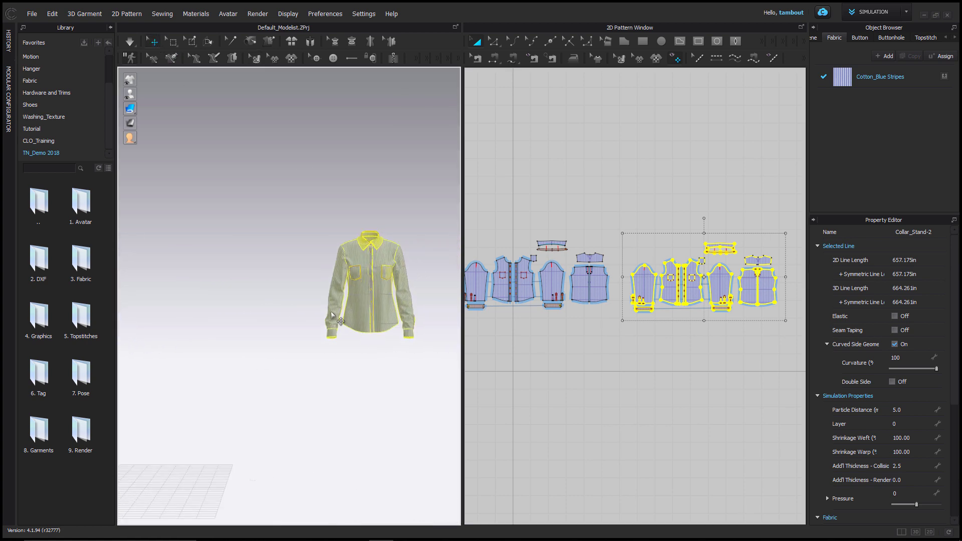
{"action": "left_click", "coordinate": [395, 317]}
{"action": "left_click_drag", "start_coordinate": [199, 295], "coordinate": [182, 299]}
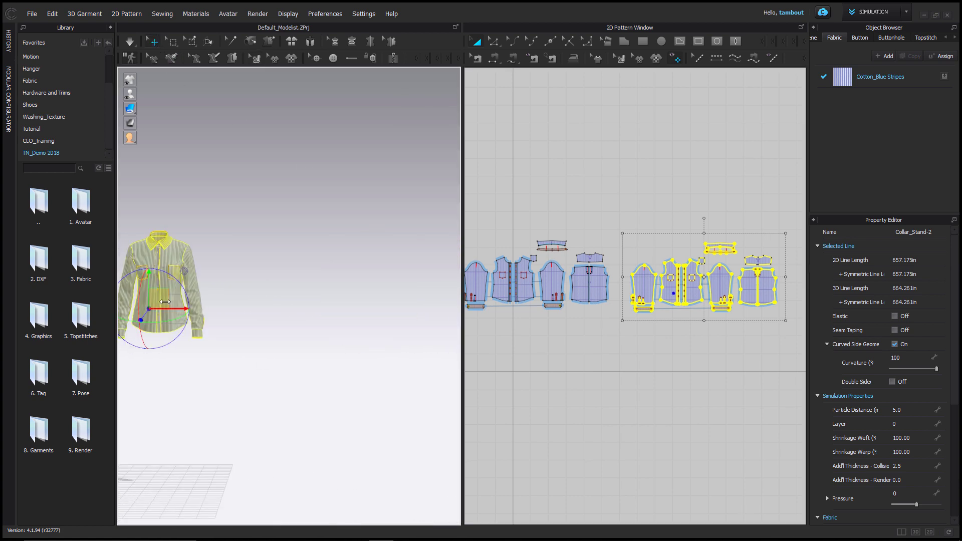
{"action": "middle_click_drag", "start_coordinate": [260, 256], "coordinate": [466, 245]}
{"action": "left_click_drag", "start_coordinate": [396, 295], "coordinate": [300, 266]}
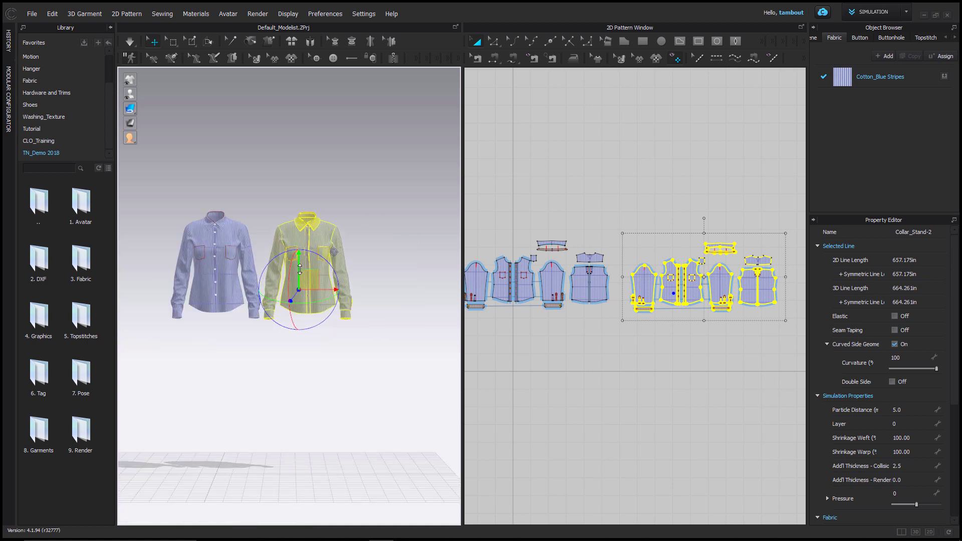
- Rotate the duplicate shirt to show its back, space it slightly farther from the original, and deselect it
{"action": "left_click_drag", "start_coordinate": [324, 299], "coordinate": [104, 301]}
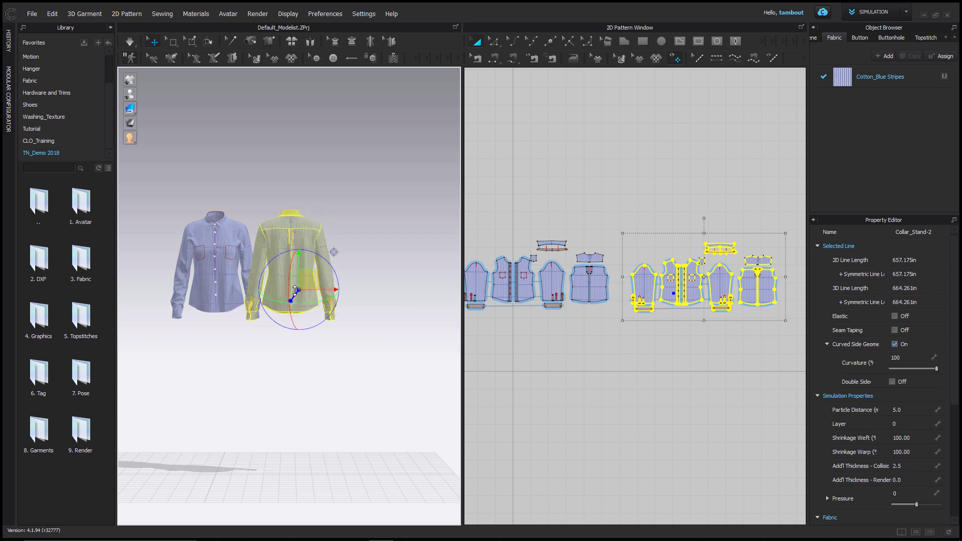
{"action": "left_click_drag", "start_coordinate": [301, 284], "coordinate": [319, 250]}
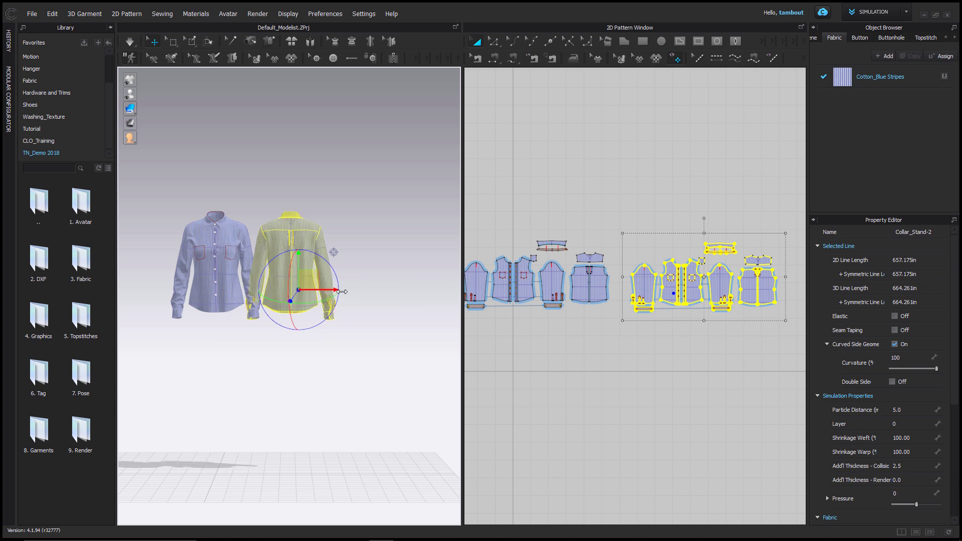
{"action": "left_click_drag", "start_coordinate": [342, 292], "coordinate": [361, 291]}
{"action": "left_click", "coordinate": [374, 262]}
{"action": "middle_click_drag", "start_coordinate": [281, 207], "coordinate": [320, 223]}
{"action": "scroll", "coordinate": [320, 224], "scroll_direction": "up", "scroll_amount": 2}
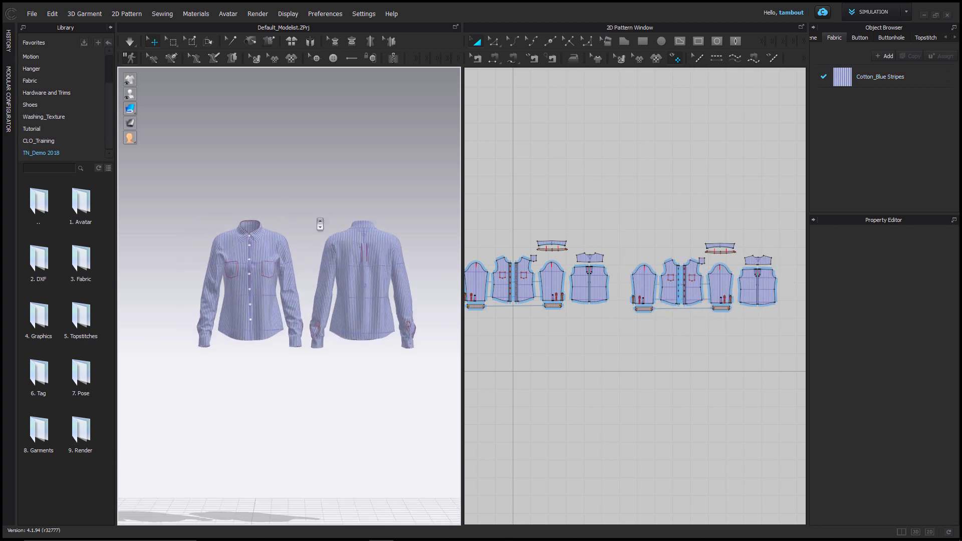
- Open the Render window and start the interactive render of both shirts
{"action": "left_click", "coordinate": [258, 13]}
{"action": "left_click", "coordinate": [266, 25]}
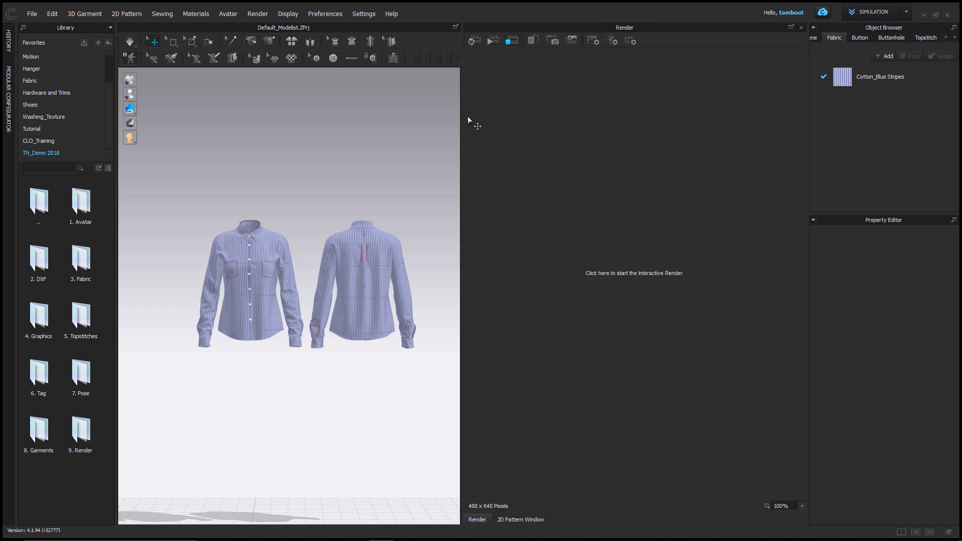
{"action": "left_click", "coordinate": [477, 44]}
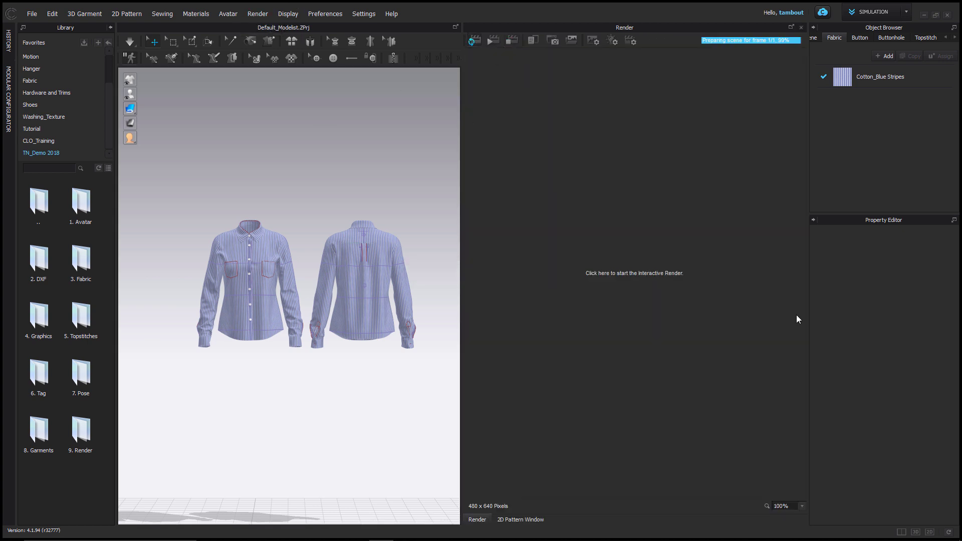
- Set the render image orientation to Landscape and frame the front and back shirts larger in the image
{"action": "left_click", "coordinate": [597, 40]}
{"action": "left_click", "coordinate": [932, 302]}
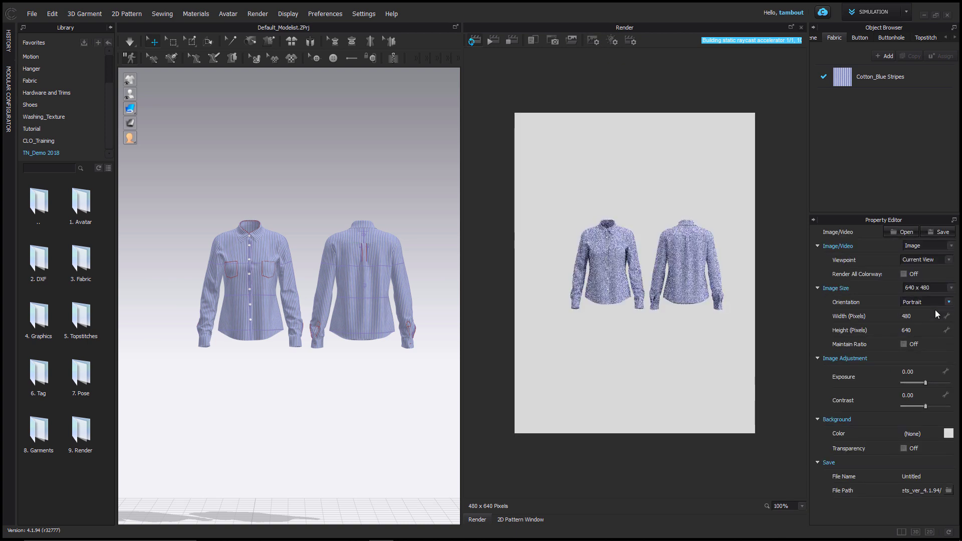
{"action": "left_click", "coordinate": [935, 310]}
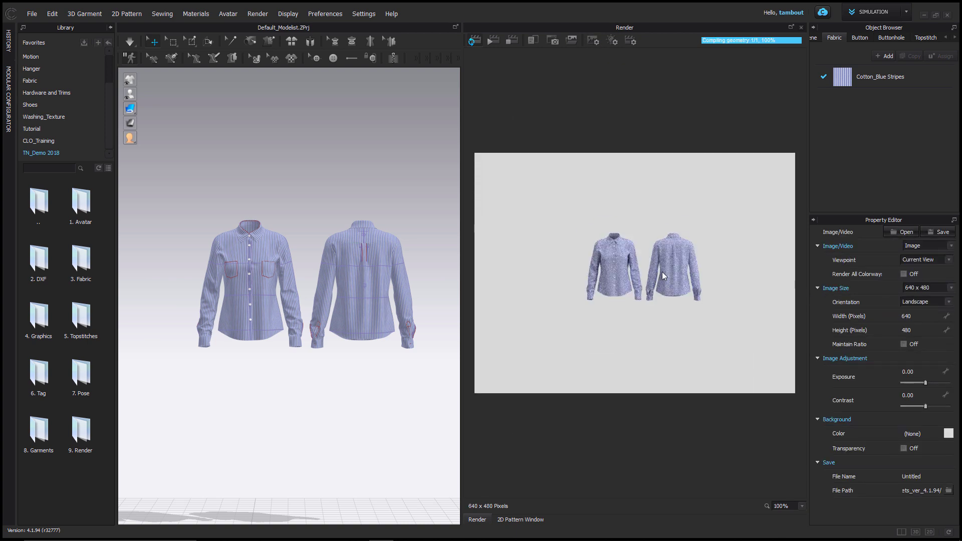
{"action": "scroll", "coordinate": [663, 271], "scroll_direction": "up", "scroll_amount": 3}
{"action": "scroll", "coordinate": [701, 274], "scroll_direction": "up", "scroll_amount": 2}
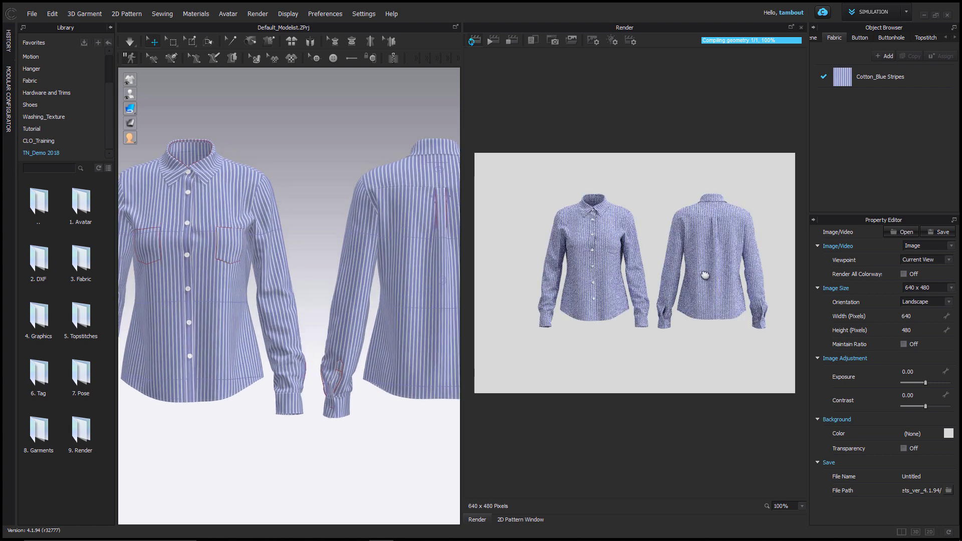
{"action": "scroll", "coordinate": [708, 273], "scroll_direction": "up", "scroll_amount": 2}
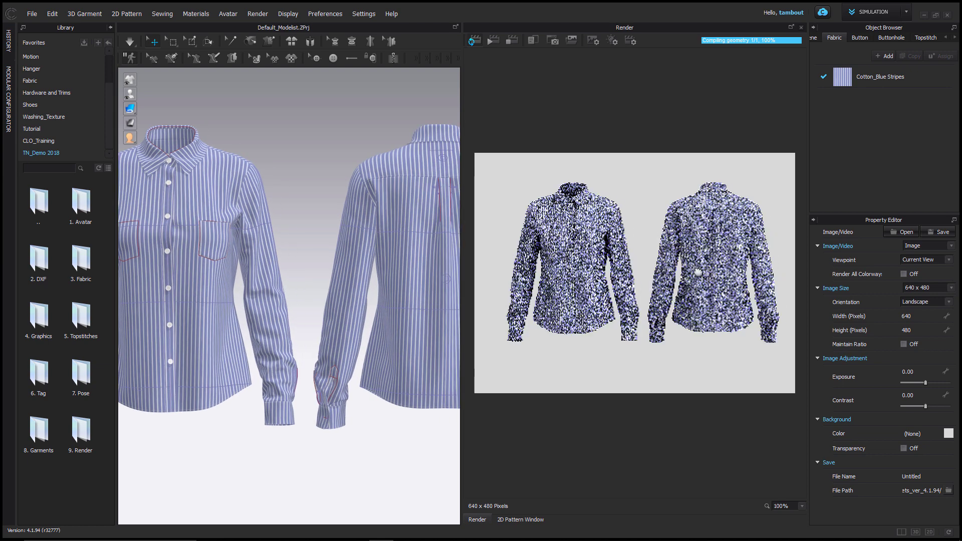